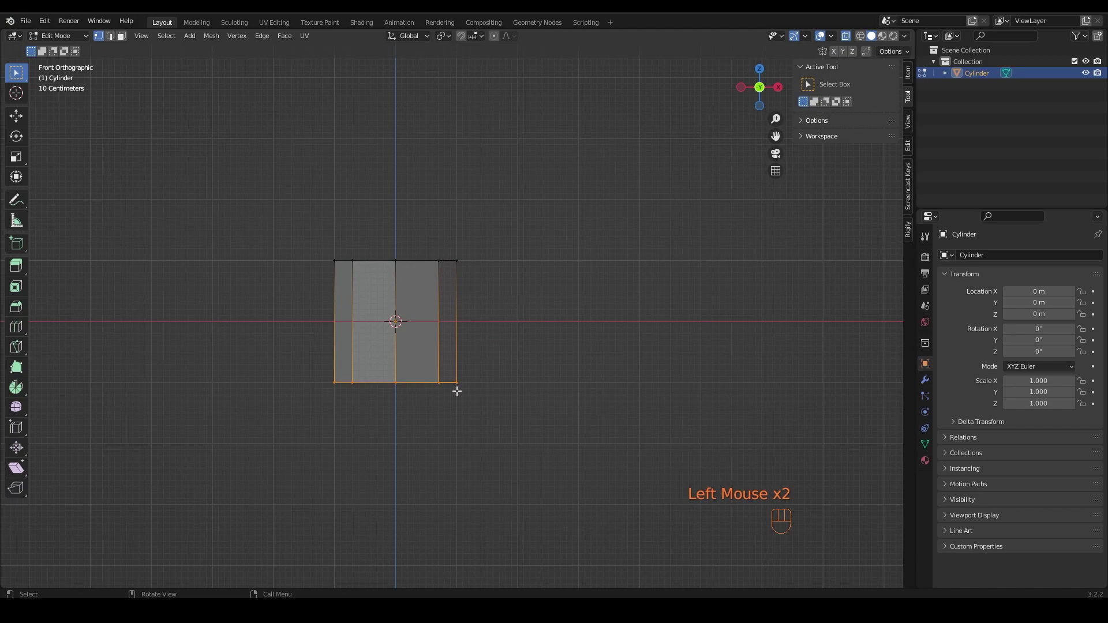
# - Raise the whole cylinder about 1.02 m along Z so its base rests on the ground line
pyautogui.click(456, 391)
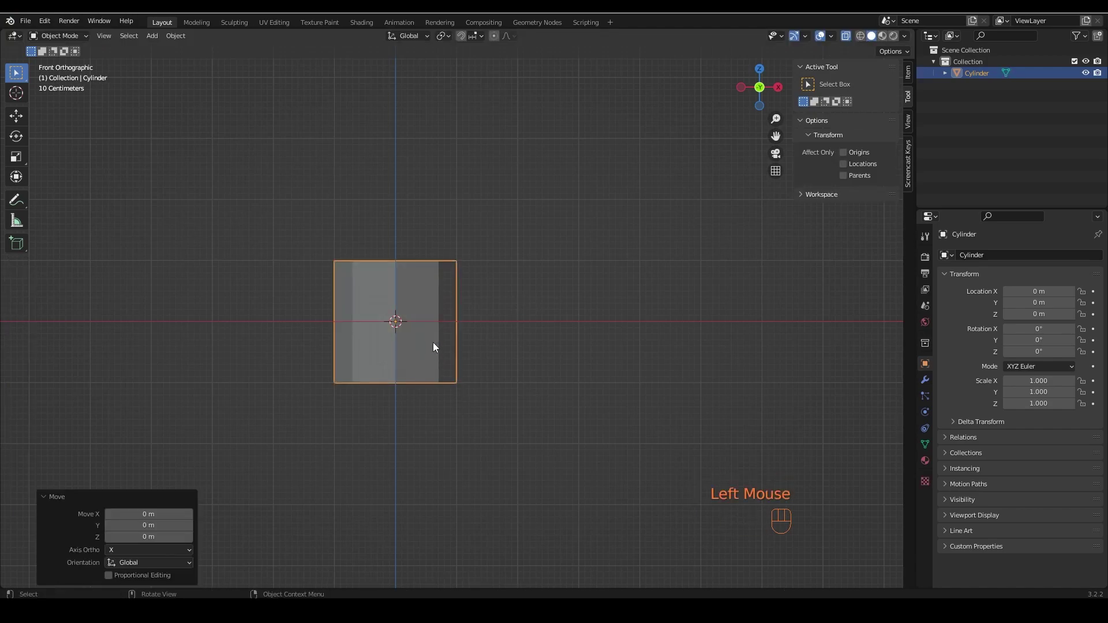
pyautogui.press('g')
pyautogui.press('z')
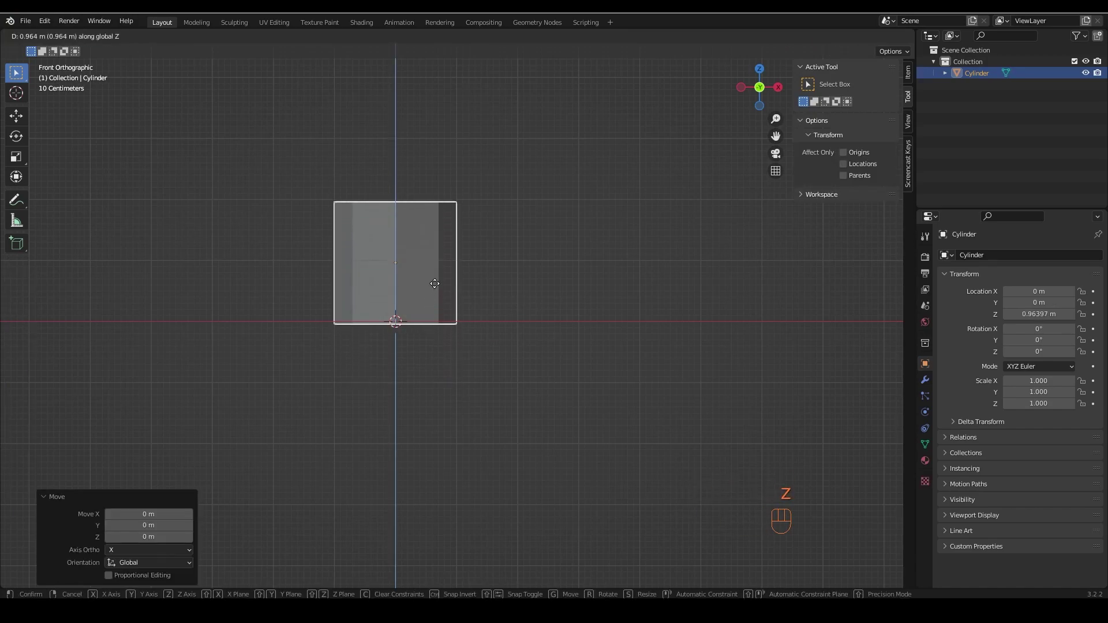
pyautogui.click(445, 271)
pyautogui.keyDown('shift'); pyautogui.moveTo(447, 269); pyautogui.dragTo(425, 352, button='middle'); pyautogui.keyUp('shift')
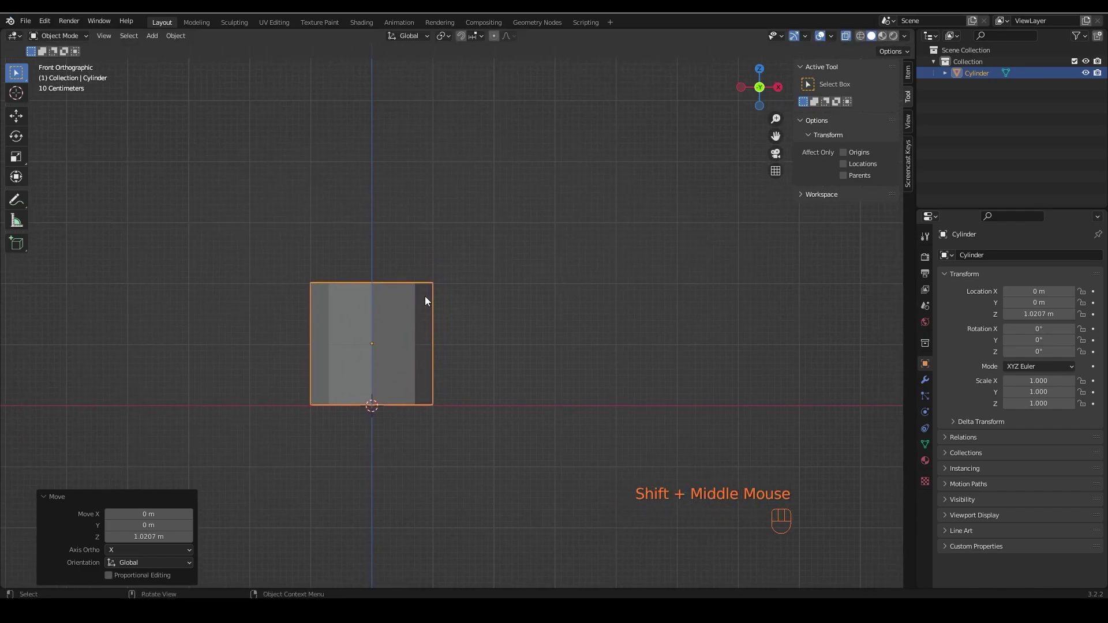
# - Taper the cylinder by scaling its bottom ring up by about 1.51 and scaling its top ring down
pyautogui.press('Tab')
pyautogui.moveTo(291, 379); pyautogui.dragTo(483, 476)
pyautogui.press('s')
pyautogui.click(491, 459)
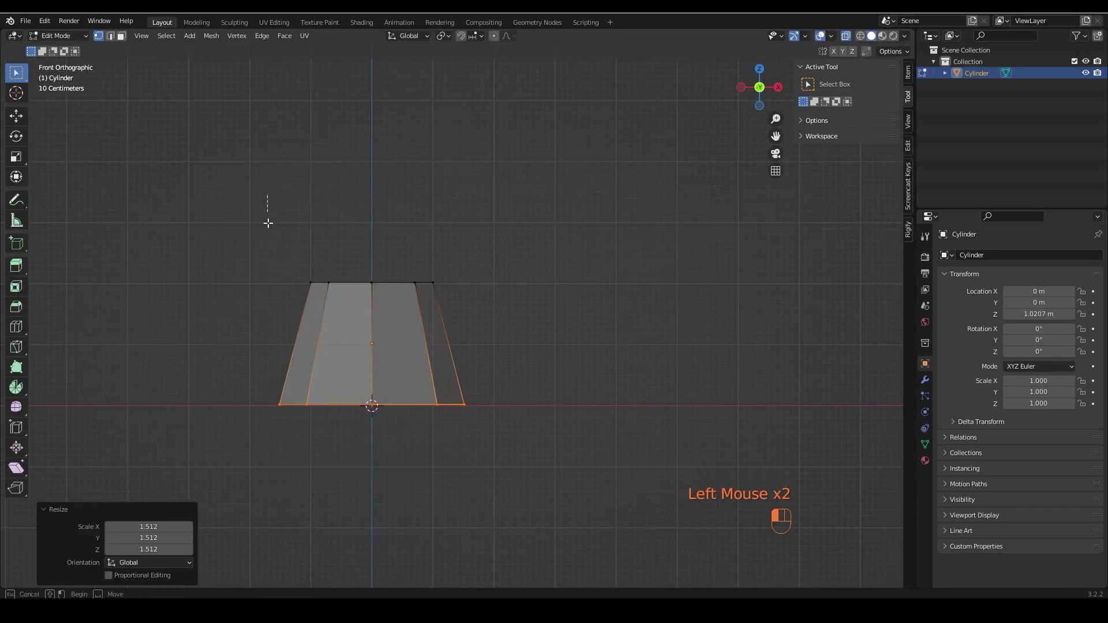
pyautogui.moveTo(268, 199); pyautogui.dragTo(504, 317)
pyautogui.press('s')
pyautogui.click(530, 251)
pyautogui.click(505, 277)
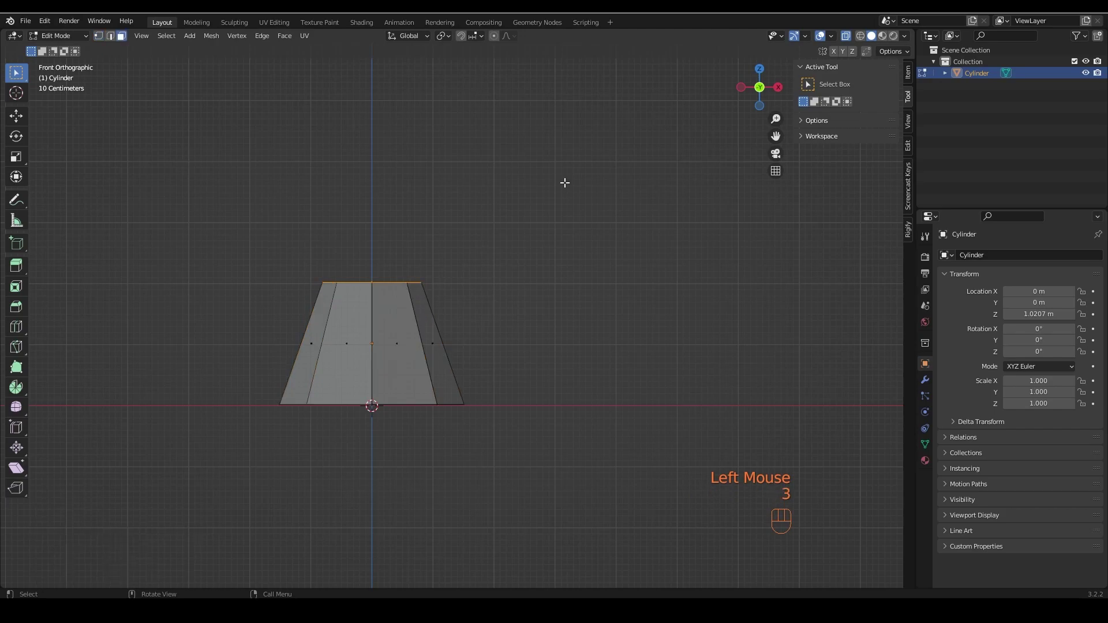
# - Extrude the ring of side faces outward individually with an offset of about 0.34 m
pyautogui.keyDown('shift'); pyautogui.moveTo(505, 277); pyautogui.dragTo(485, 272, button='middle'); pyautogui.keyUp('shift')
pyautogui.keyDown('alt'); pyautogui.click(377, 351); pyautogui.keyUp('alt')
pyautogui.hotkey('alt', 'e')
pyautogui.click(377, 359)
pyautogui.click(379, 361)
pyautogui.moveTo(379, 362); pyautogui.dragTo(362, 432, button='middle')
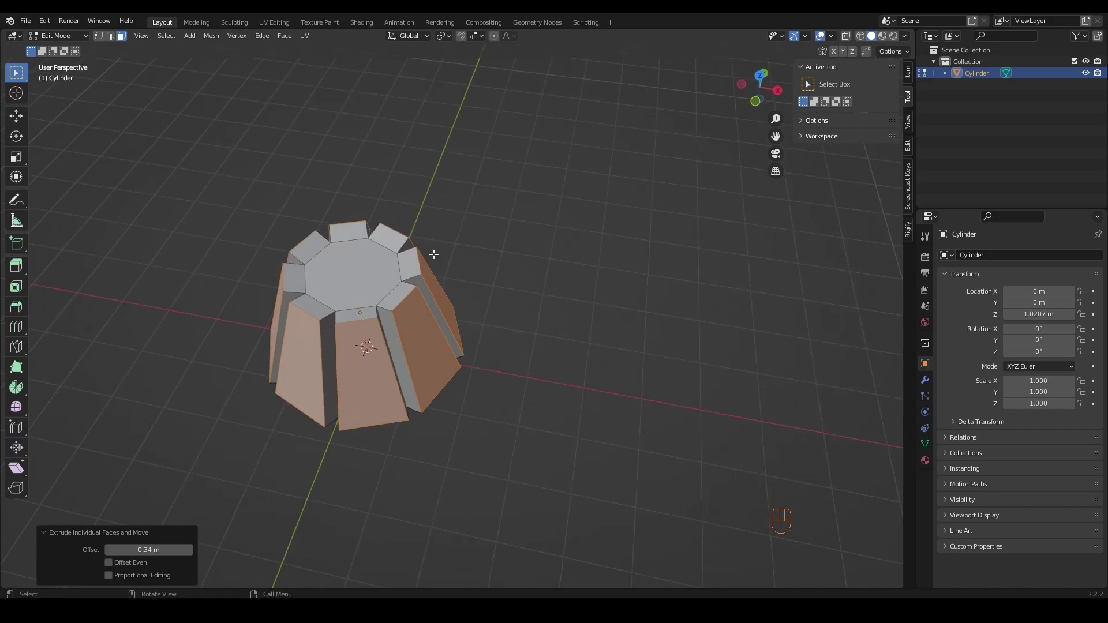
# - Shade the tapered body smooth and add a Subdivision modifier with 2 viewport levels
pyautogui.keyDown('shift'); pyautogui.moveTo(431, 258); pyautogui.dragTo(441, 253, button='middle'); pyautogui.keyUp('shift')
pyautogui.press('KP_1')
pyautogui.press('KP_1')
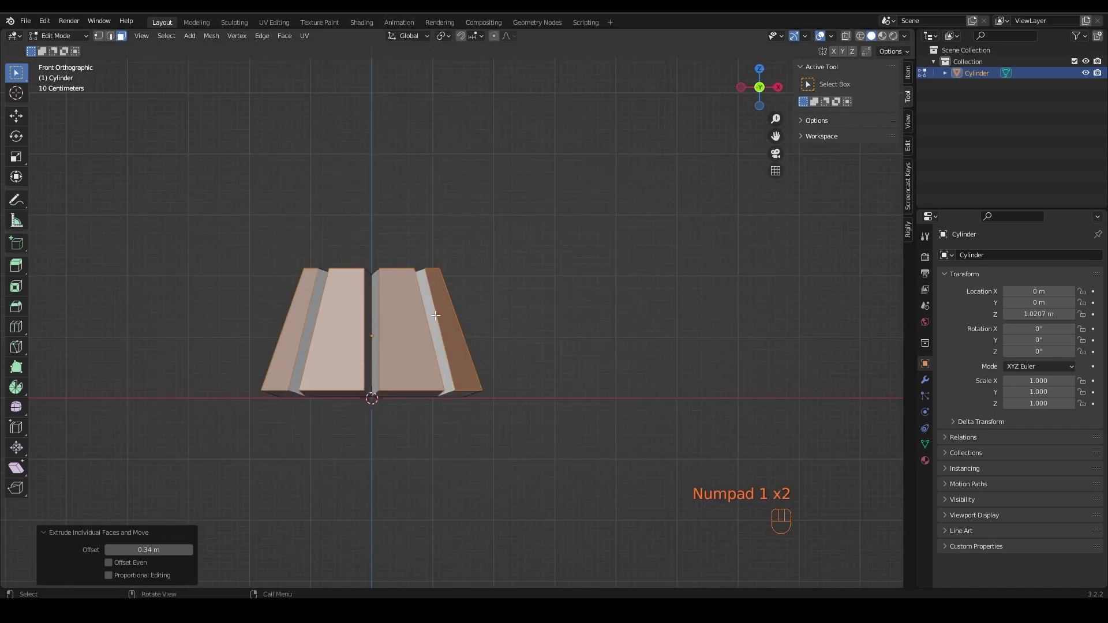
pyautogui.press('Tab')
pyautogui.rightClick(590, 414)
pyautogui.click(611, 375)
pyautogui.click(925, 380)
pyautogui.click(981, 254)
pyautogui.click(859, 466)
pyautogui.click(1082, 306)
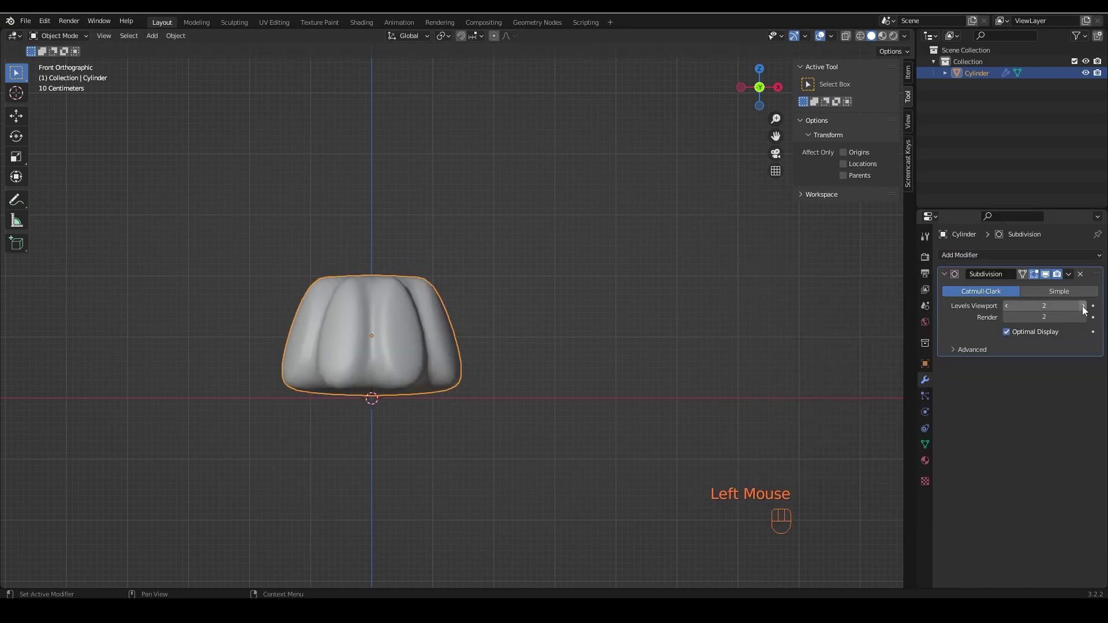
# - Cut three horizontal edge loops around the fluted body: near the top, around mid-height and near the base
pyautogui.press('Tab')
pyautogui.press('1')
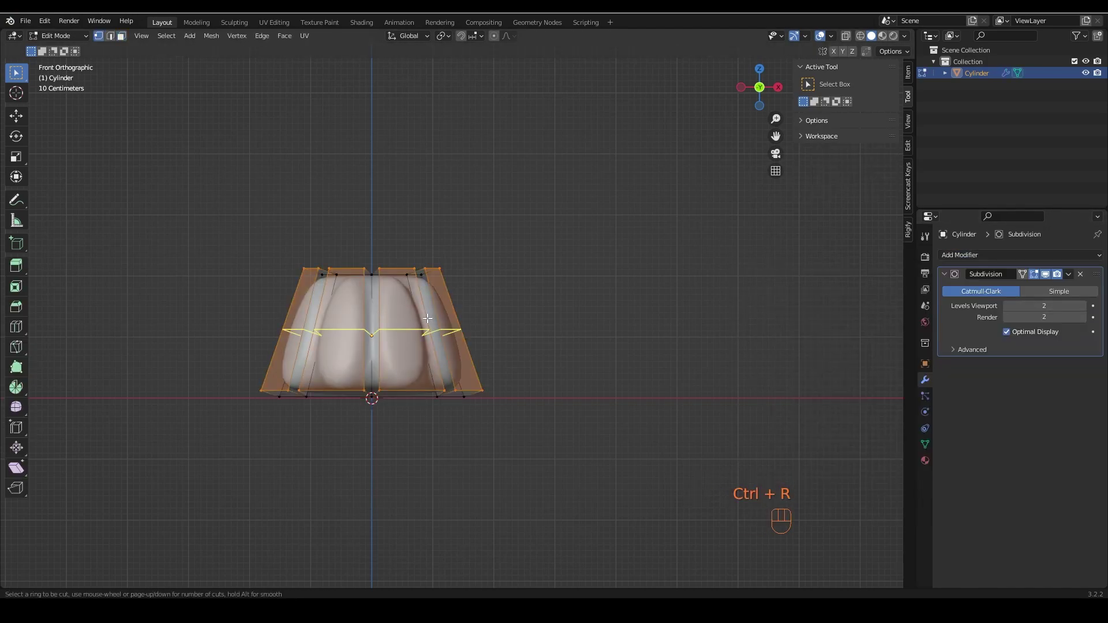
pyautogui.click(427, 318)
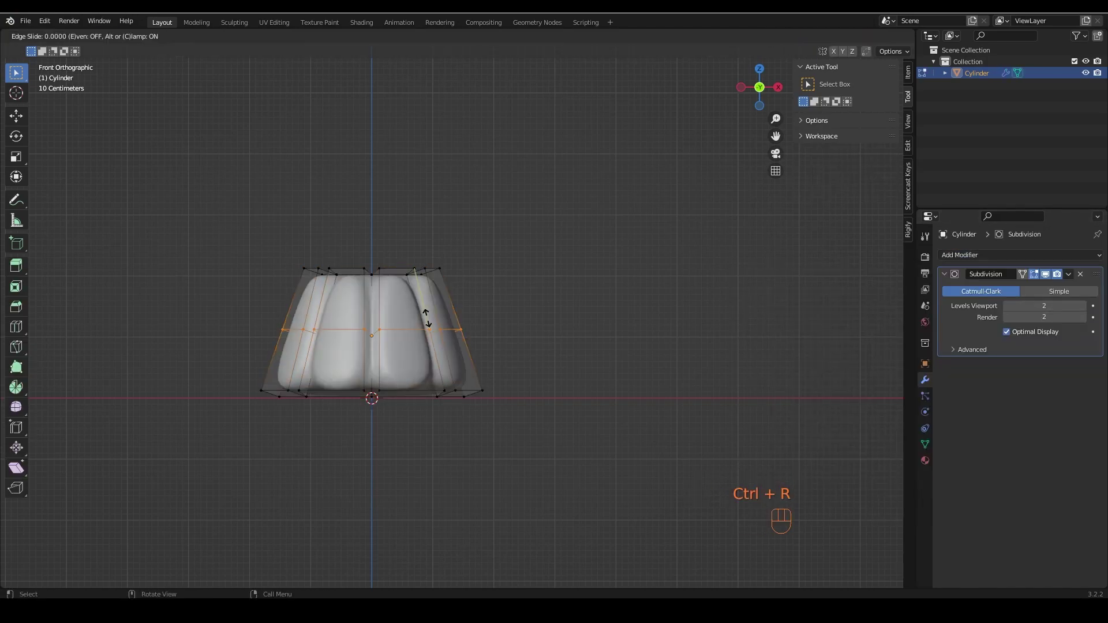
pyautogui.click(434, 281)
pyautogui.hotkey('ctrl', 'r')
pyautogui.click(427, 320)
pyautogui.click(427, 315)
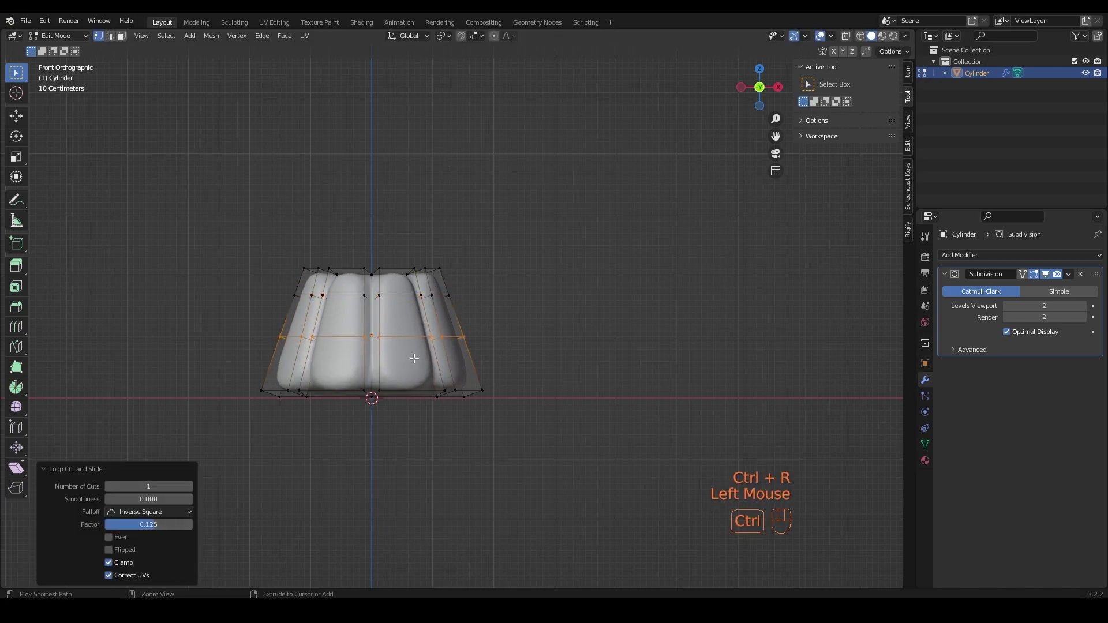
pyautogui.hotkey('ctrl', 'r')
pyautogui.click(414, 361)
pyautogui.click(413, 365)
pyautogui.moveTo(413, 366)
pyautogui.mouseDown(button='middle')
pyautogui.moveTo(424, 352)
pyautogui.moveTo(413, 374)
pyautogui.mouseUp(button='middle')
pyautogui.press('KP_1')
pyautogui.press('Tab')
pyautogui.scroll(2, 400, 311)
pyautogui.keyDown('shift'); pyautogui.moveTo(400, 311); pyautogui.dragTo(418, 316, button='middle'); pyautogui.keyUp('shift')
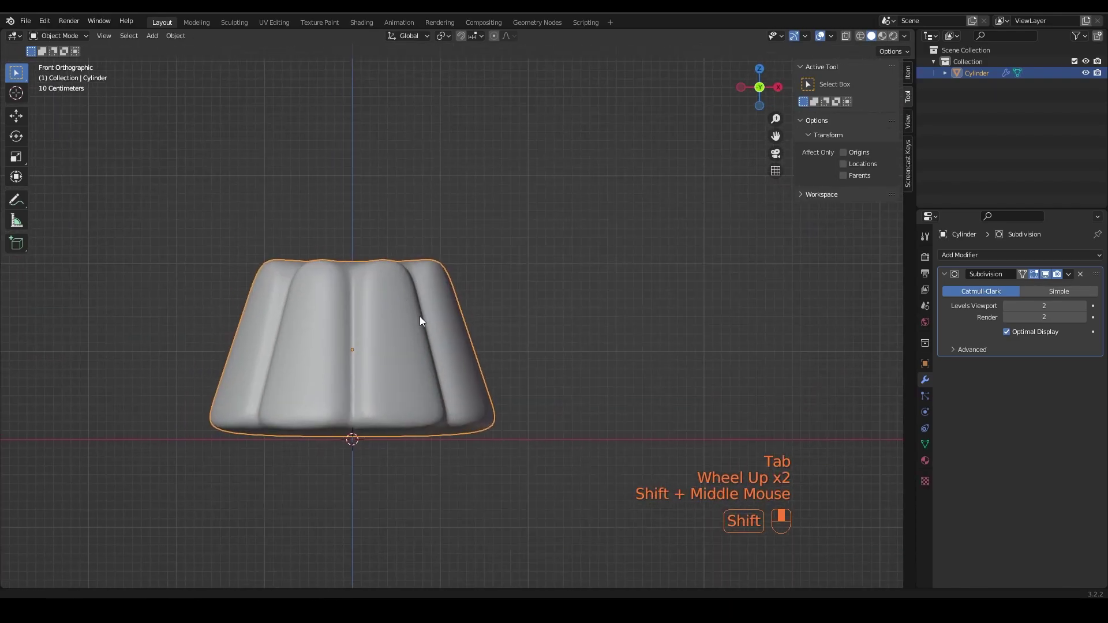
# - Inset the body's top face by about 0.51 m
pyautogui.moveTo(368, 372); pyautogui.dragTo(377, 288, button='middle')
pyautogui.press('Tab')
pyautogui.press('3')
pyautogui.click(377, 287)
pyautogui.press('i')
pyautogui.click(381, 347)
pyautogui.moveTo(381, 346); pyautogui.dragTo(379, 317, button='middle')
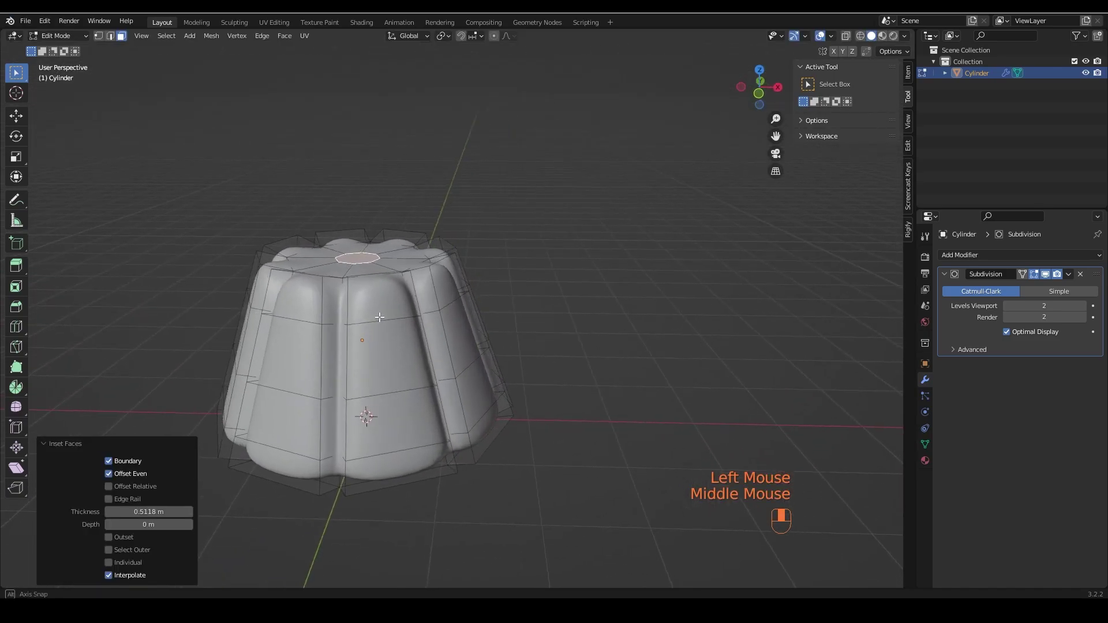
pyautogui.press('g')
pyautogui.click(372, 280)
pyautogui.hotkey('ctrl', 'z')
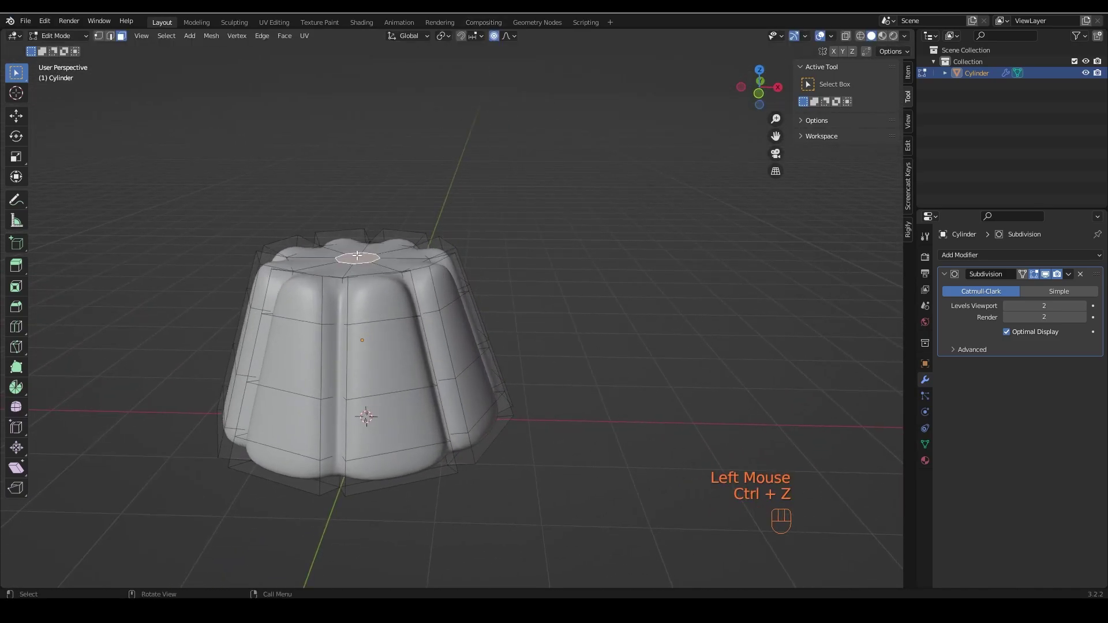
# - Lower the inset top face about 0.087 m along Z with smooth proportional editing
pyautogui.press('g')
pyautogui.press('z')
pyautogui.click(364, 265)
pyautogui.press('KP_1')
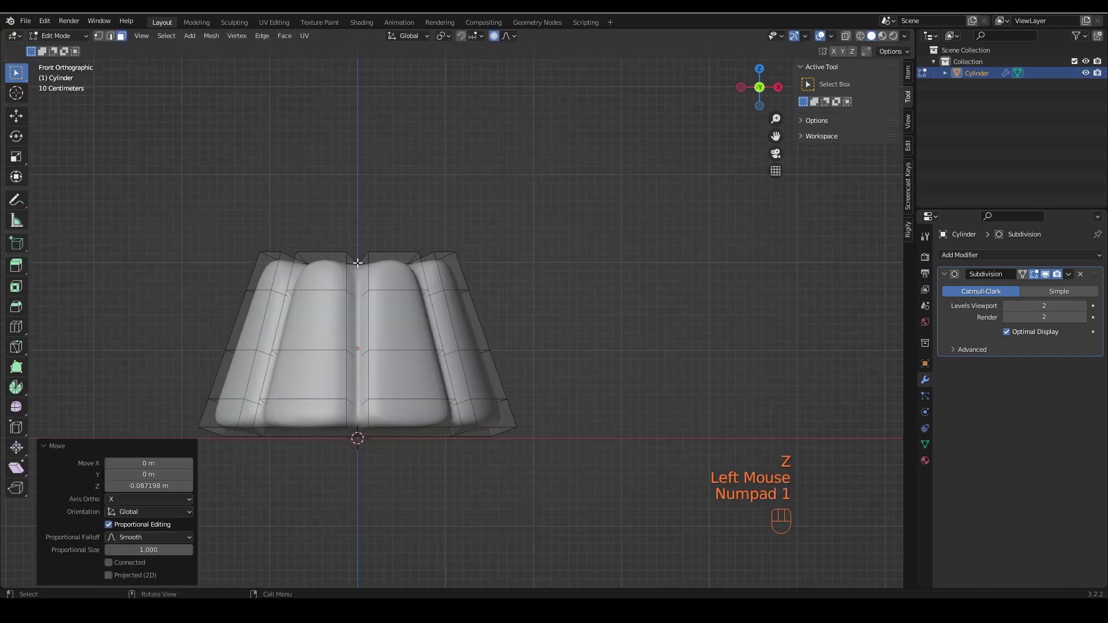
pyautogui.keyDown('shift'); pyautogui.moveTo(387, 231); pyautogui.dragTo(418, 213, button='middle'); pyautogui.keyUp('shift')
pyautogui.keyDown('alt'); pyautogui.click(435, 270); pyautogui.keyUp('alt')
pyautogui.keyDown('alt'); pyautogui.click(451, 255); pyautogui.keyUp('alt')
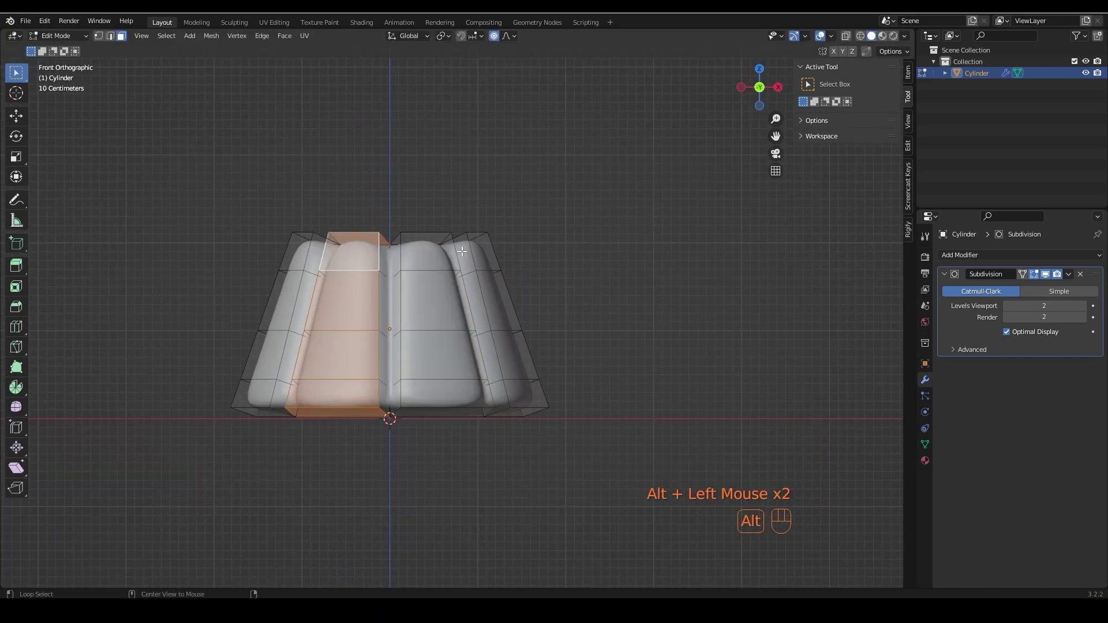
pyautogui.click(565, 183)
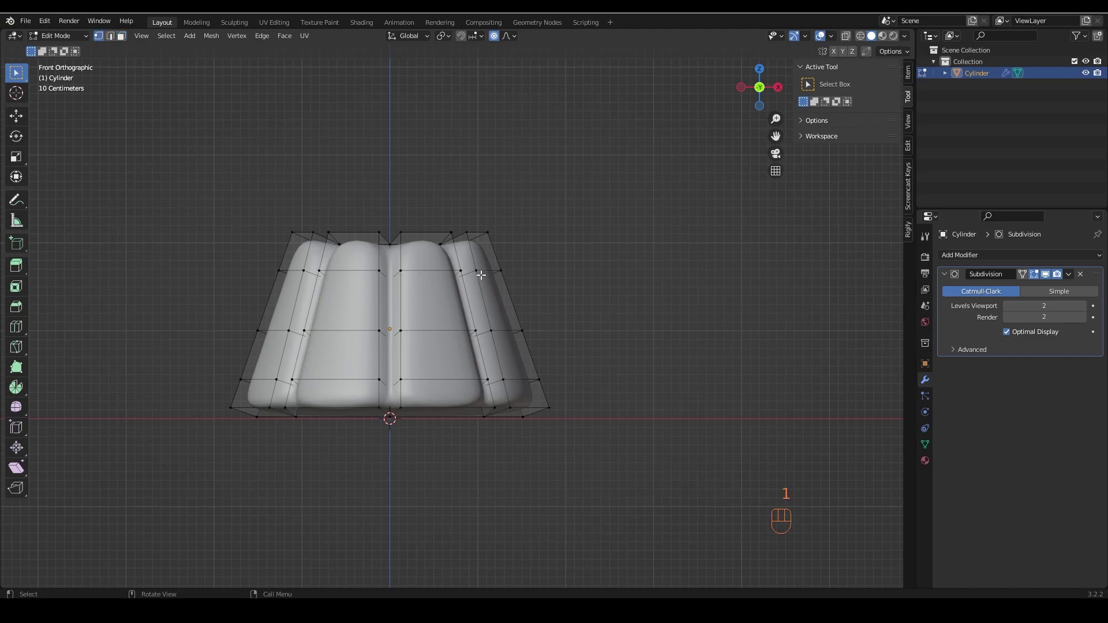
pyautogui.press('s')
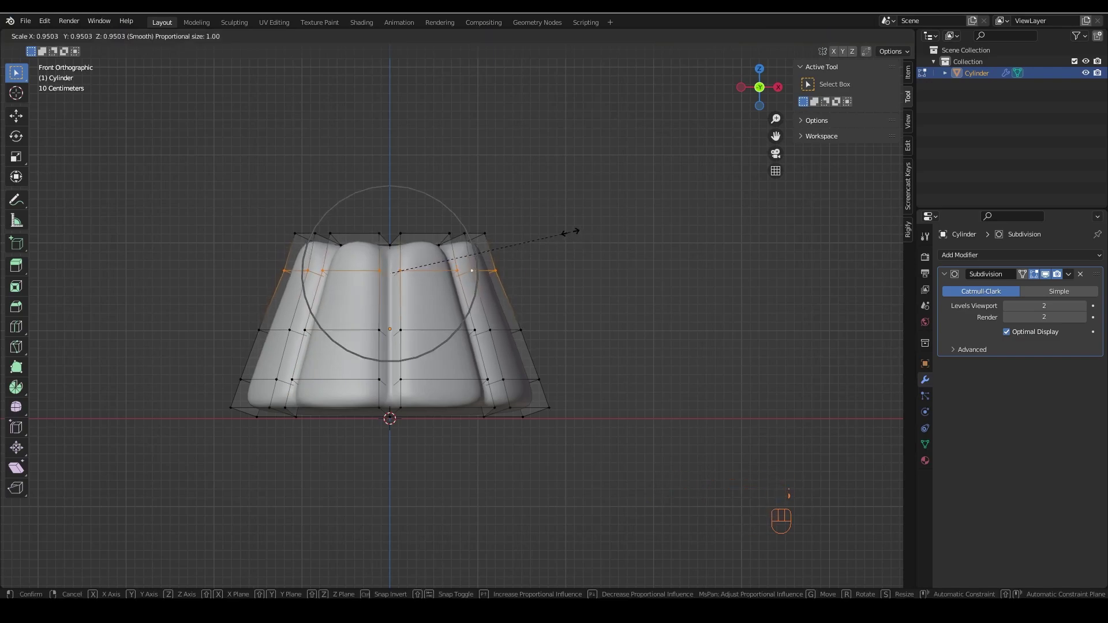
pyautogui.scroll(-3, 568, 232)
pyautogui.scroll(5, 562, 233)
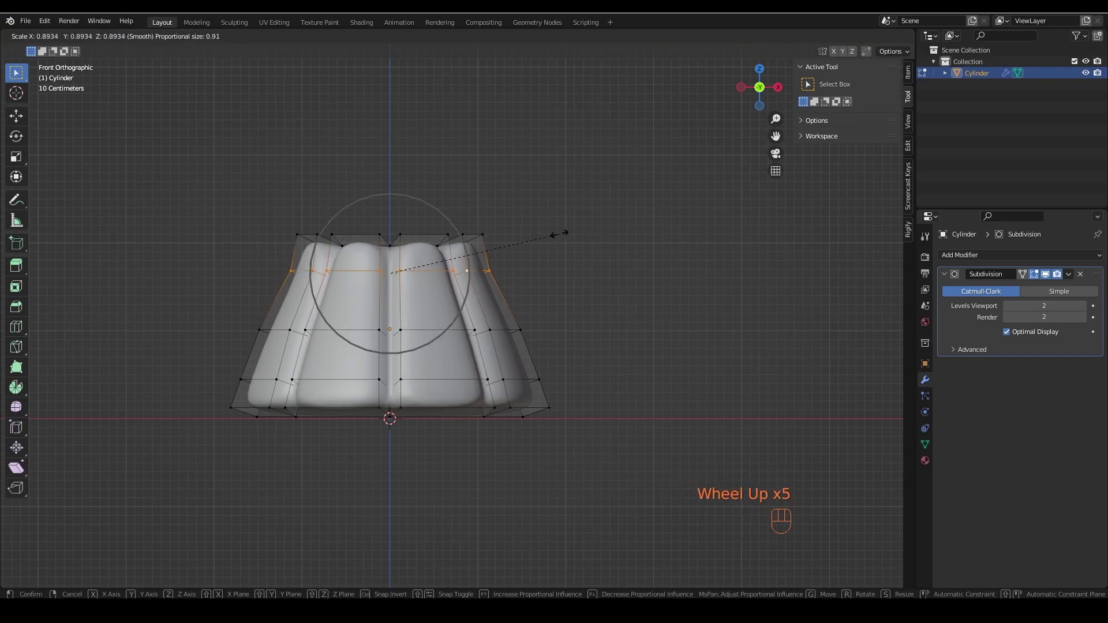
pyautogui.click(560, 233)
pyautogui.hotkey('ctrl', 'z')
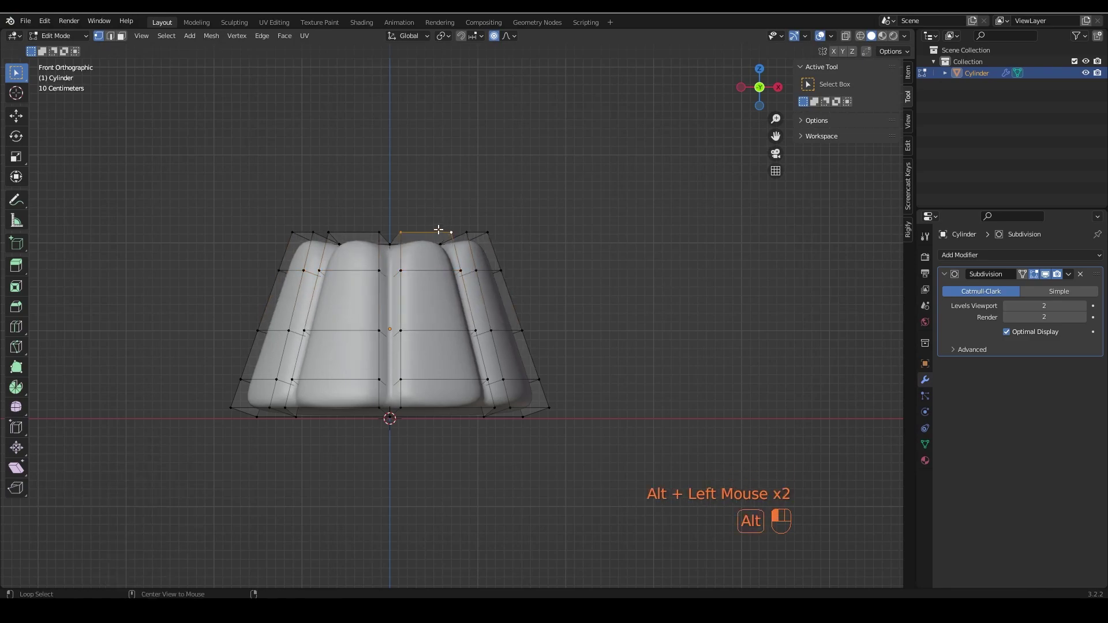
# - Select only the outer vertices of the top rim and scale them to about 0.81 with proportional editing
pyautogui.keyDown('alt'); pyautogui.click(369, 237); pyautogui.keyUp('alt')
pyautogui.moveTo(369, 237); pyautogui.dragTo(405, 298, button='middle')
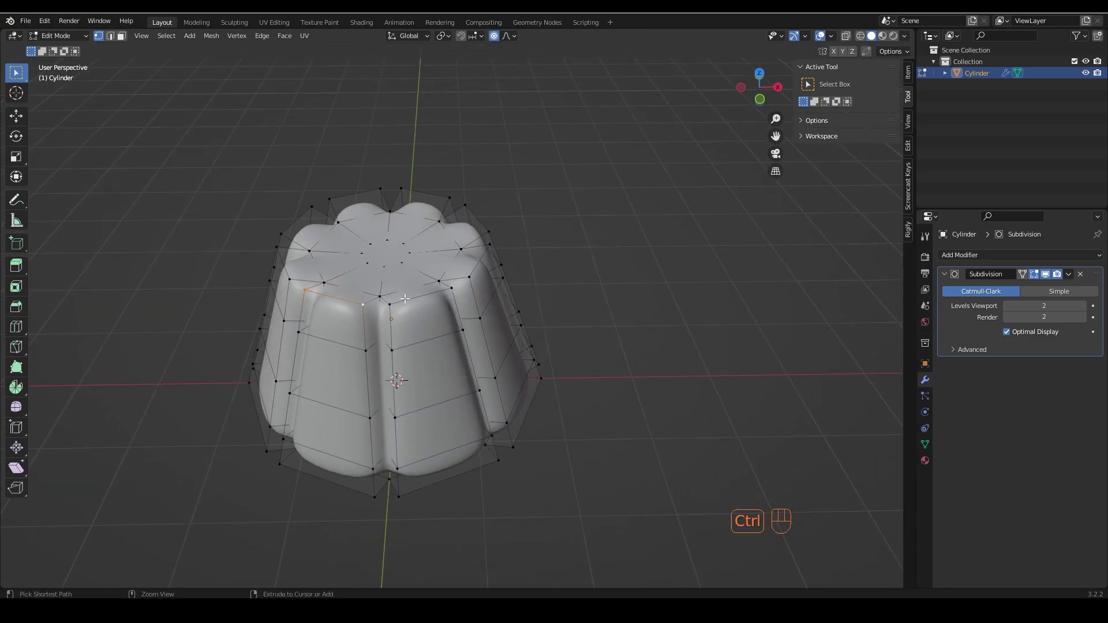
pyautogui.press('KP_1')
pyautogui.moveTo(250, 177); pyautogui.dragTo(522, 245)
pyautogui.moveTo(523, 245); pyautogui.dragTo(268, 206, button='middle')
pyautogui.keyDown('shift'); pyautogui.click(321, 200); pyautogui.keyUp('shift')
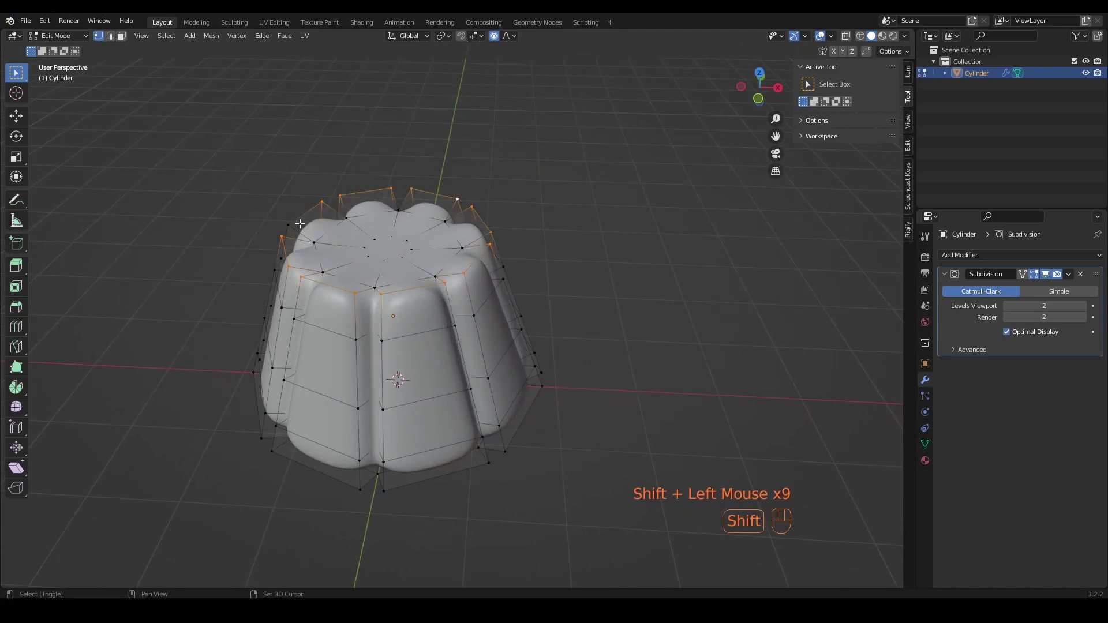
pyautogui.press('KP_1')
pyautogui.press('s')
pyautogui.scroll(2, 450, 276)
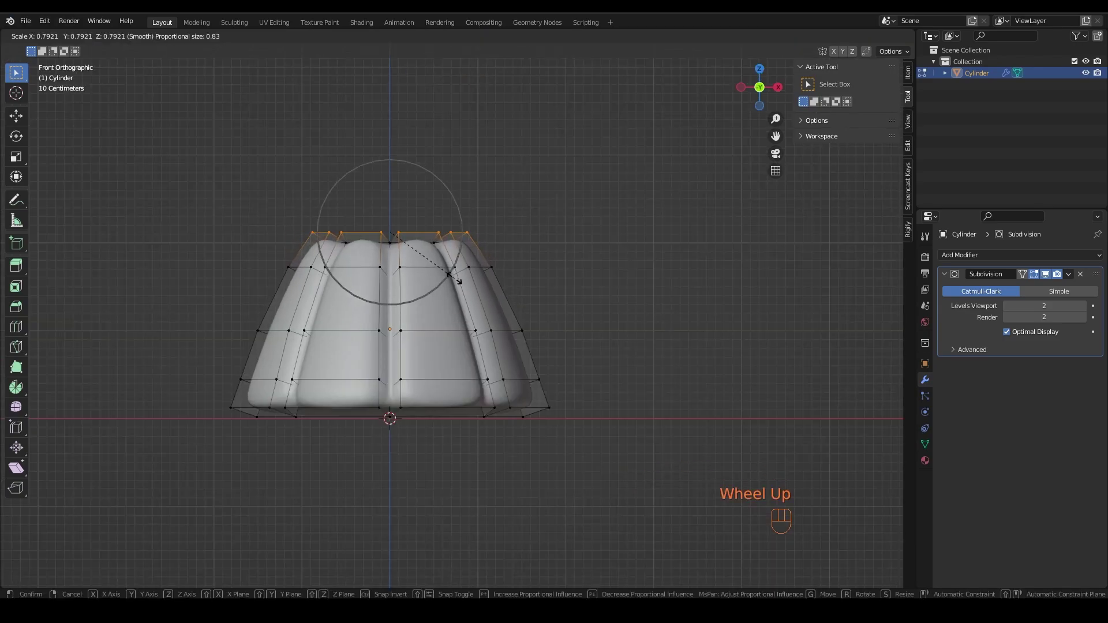
pyautogui.scroll(-3, 450, 276)
pyautogui.scroll(-3, 451, 277)
pyautogui.scroll(7, 453, 280)
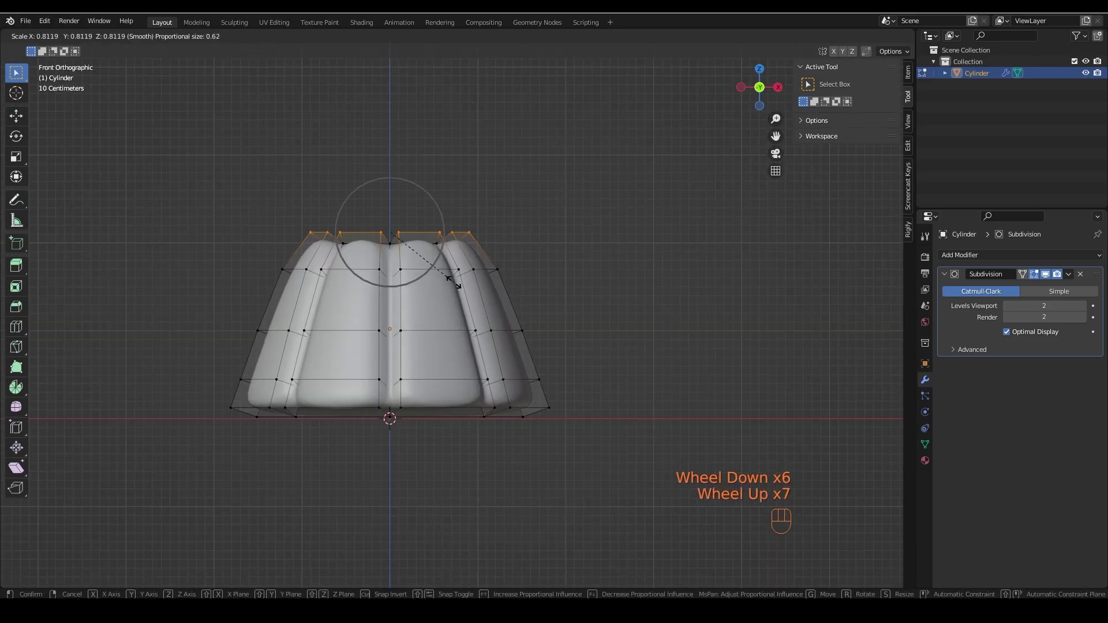
pyautogui.scroll(-2, 451, 279)
pyautogui.click(453, 286)
pyautogui.press('Tab')
# - Scale the mid-height edge loop slightly outward with proportional editing to round the body's profile
pyautogui.press('Tab')
pyautogui.keyDown('alt'); pyautogui.click(438, 330); pyautogui.keyUp('alt')
pyautogui.press('s')
pyautogui.scroll(-3, 564, 304)
pyautogui.click(567, 304)
pyautogui.press('Tab')
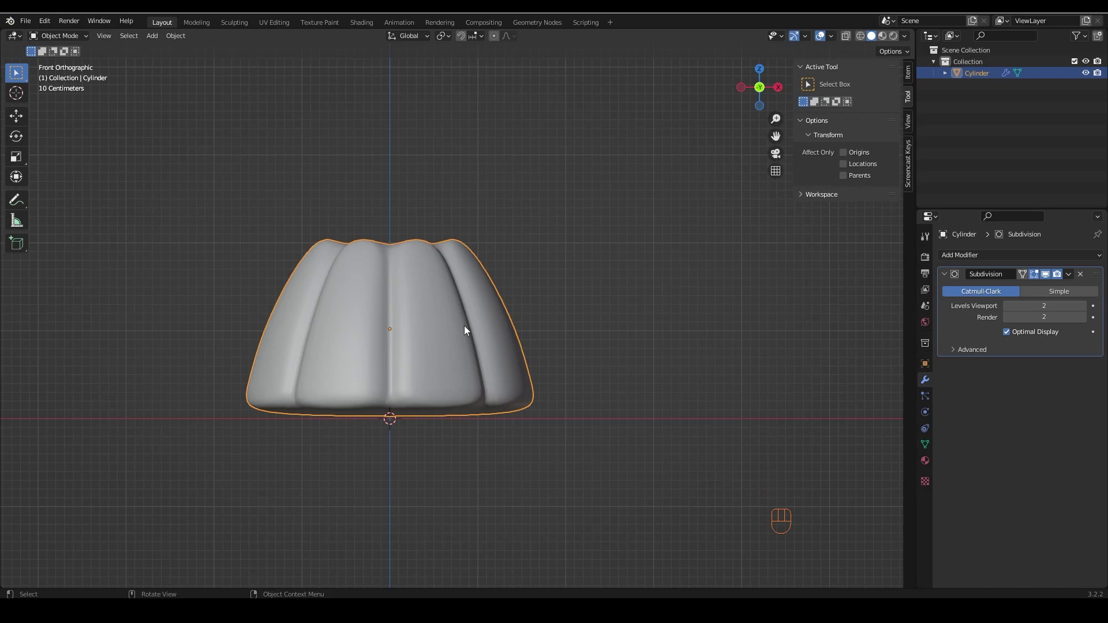
# - Inset the face on the underside of the body by about 0.73 m
pyautogui.moveTo(465, 329); pyautogui.dragTo(415, 389, button='middle')
pyautogui.press('KP_1')
pyautogui.moveTo(454, 327); pyautogui.dragTo(448, 368, button='middle')
pyautogui.press('Tab')
pyautogui.press('3')
pyautogui.click(448, 369)
pyautogui.press('i')
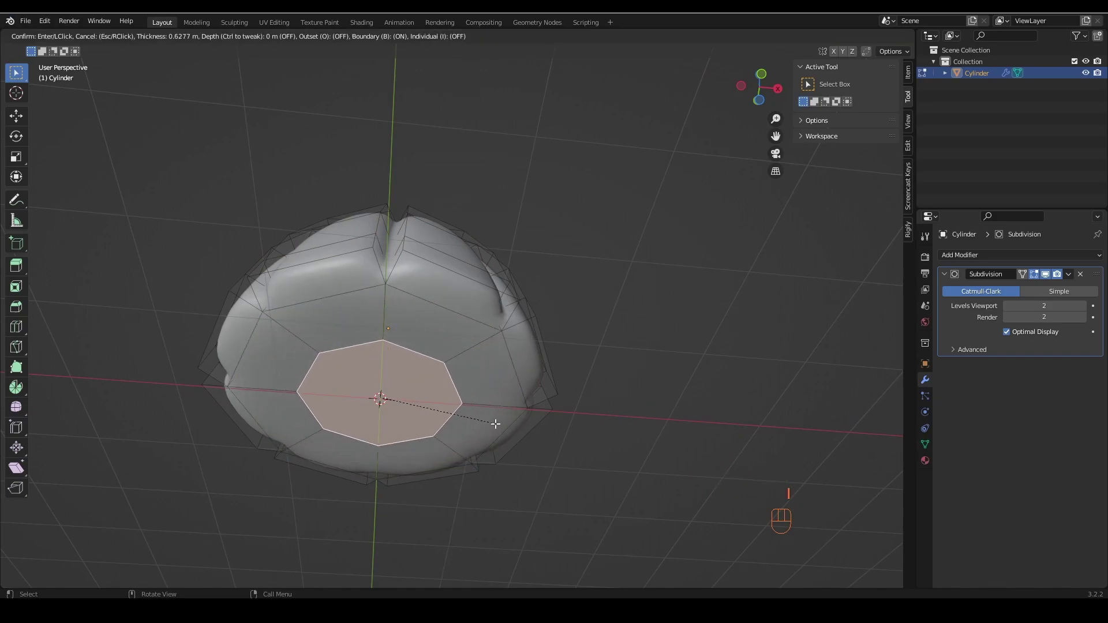
pyautogui.click(485, 421)
# - Move the inset underside face slightly along Z with proportional editing at a size of about 0.56 m
pyautogui.moveTo(484, 420); pyautogui.dragTo(421, 448, button='middle')
pyautogui.press('g')
pyautogui.press('z')
pyautogui.scroll(6, 417, 448)
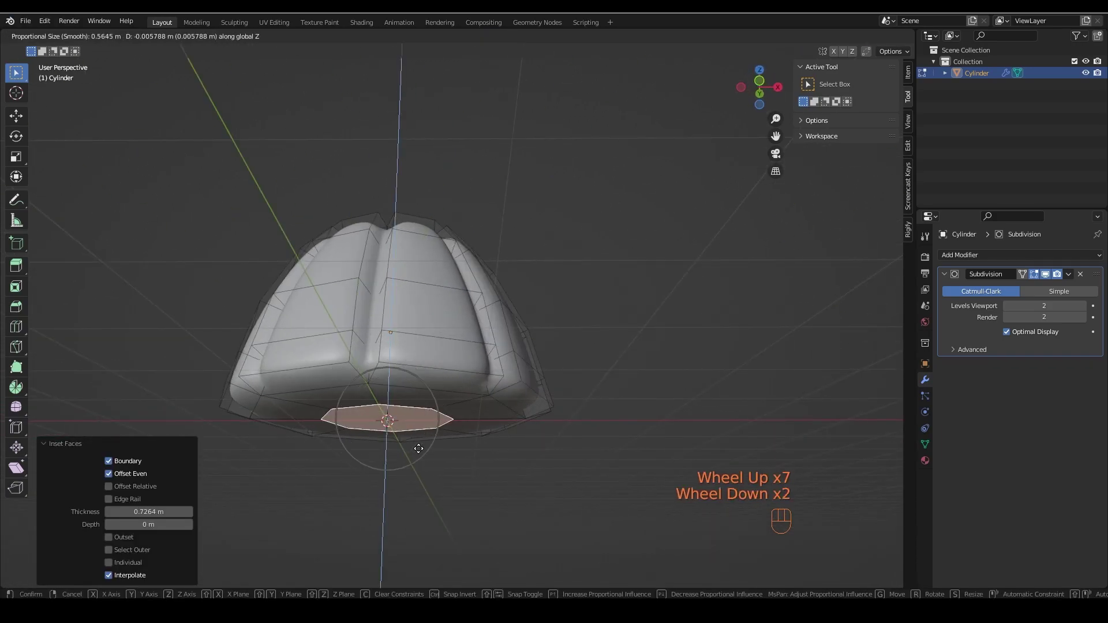
pyautogui.click(418, 449)
pyautogui.moveTo(419, 448); pyautogui.dragTo(485, 483, button='middle')
pyautogui.press('KP_1')
pyautogui.press('Tab')
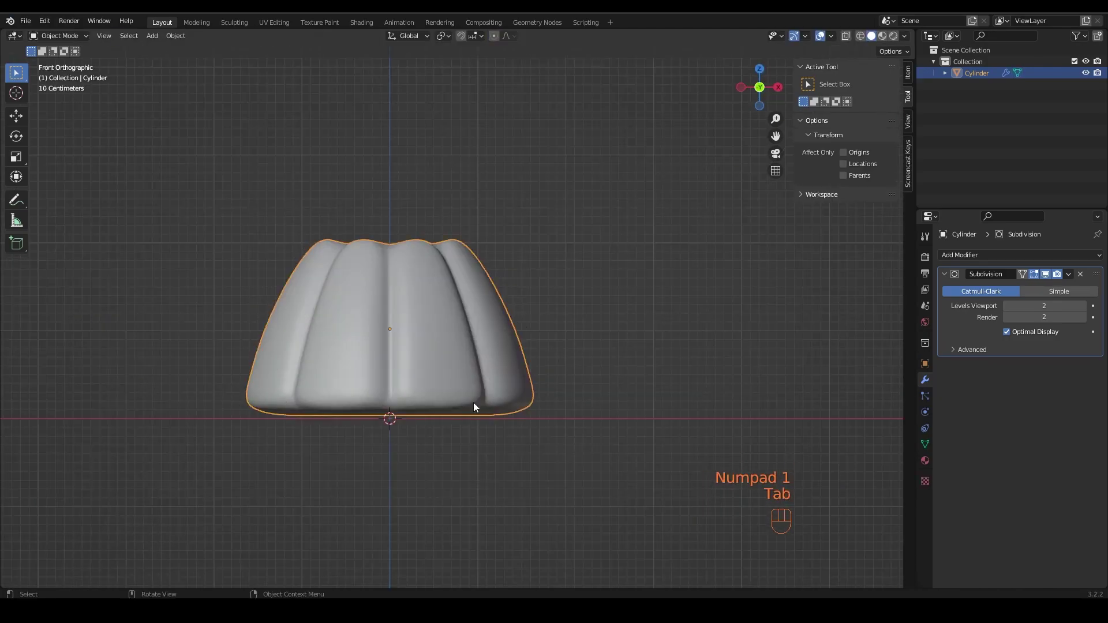
# - Turn off proportional editing and slide the lowest horizontal edge loop toward the base with a factor of about -0.64
pyautogui.keyDown('shift'); pyautogui.moveTo(443, 319); pyautogui.dragTo(450, 301, button='middle'); pyautogui.keyUp('shift')
pyautogui.keyDown('shift'); pyautogui.scroll(-1, 362, 266); pyautogui.keyUp('shift')
pyautogui.press('Tab')
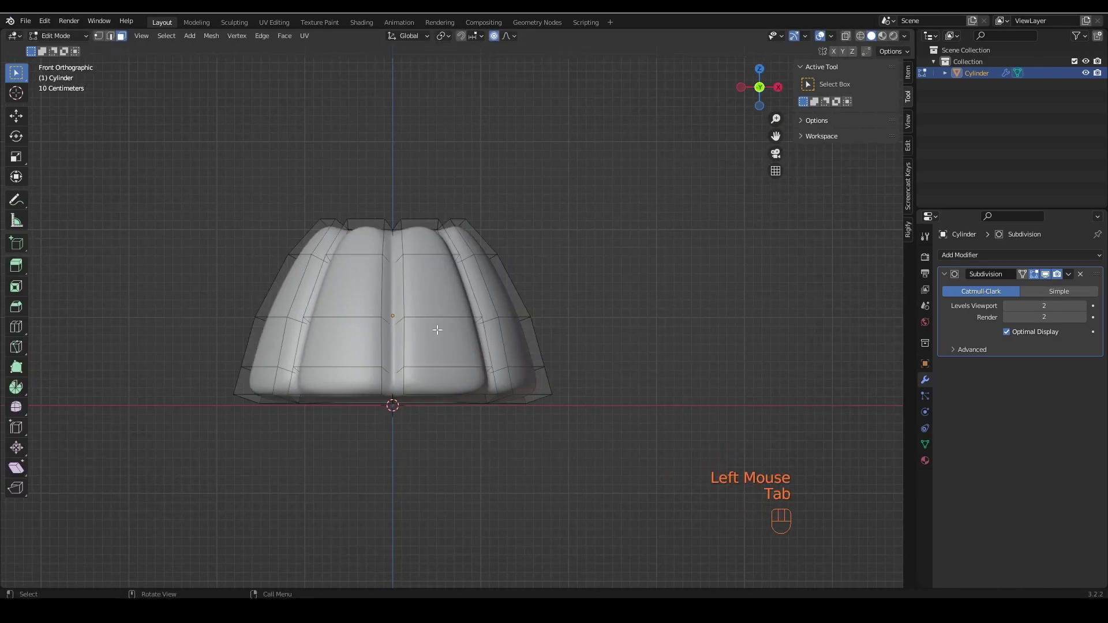
pyautogui.click(497, 36)
pyautogui.press('g')
pyautogui.press('g')
pyautogui.click(460, 231)
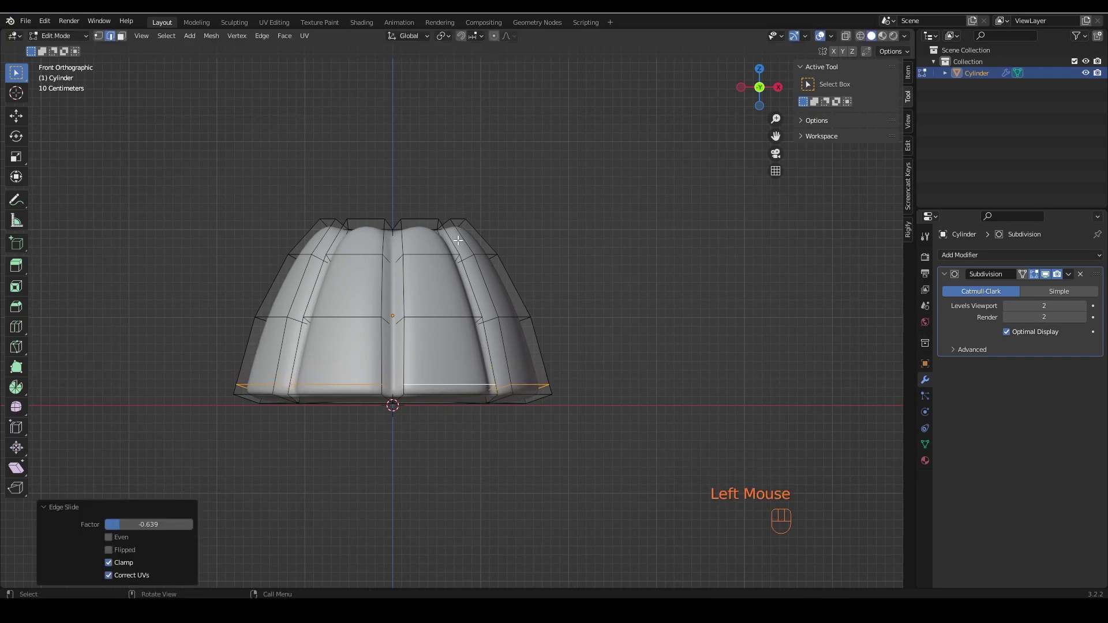
pyautogui.press('Tab')
# - Add a mesh circle under the body and scale it to about 2.03
pyautogui.keyDown('shift'); pyautogui.moveTo(444, 370); pyautogui.dragTo(486, 351, button='middle'); pyautogui.keyUp('shift')
pyautogui.hotkey('shift', 'a')
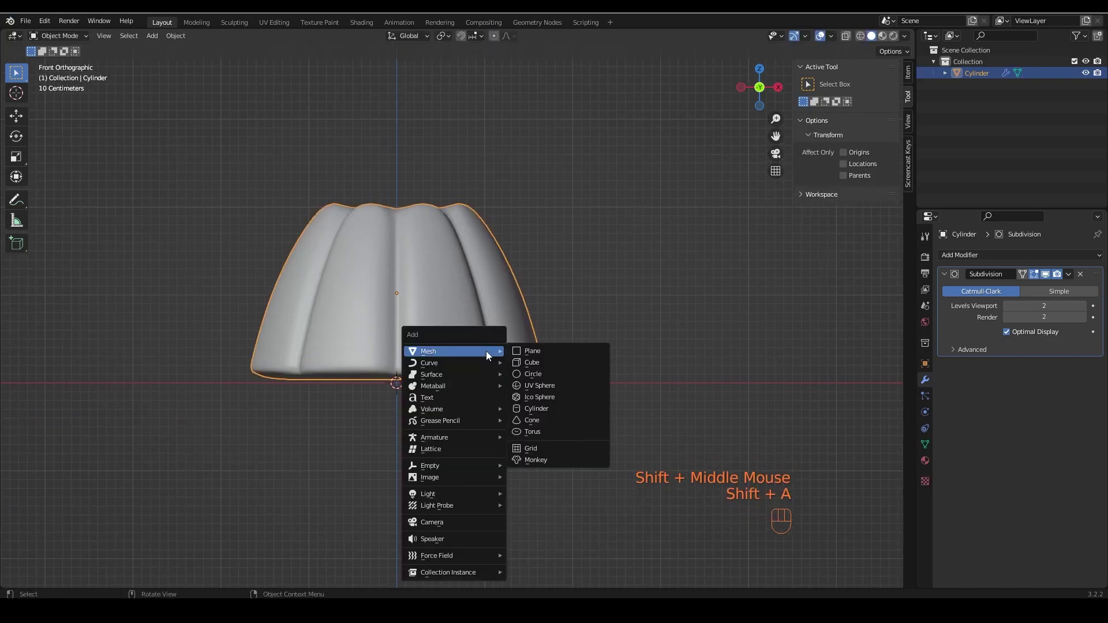
pyautogui.click(543, 374)
pyautogui.press('s')
pyautogui.click(576, 420)
# - Fill the circle with a face and extrude it about 0.13 m downward to form a plate
pyautogui.press('KP_7')
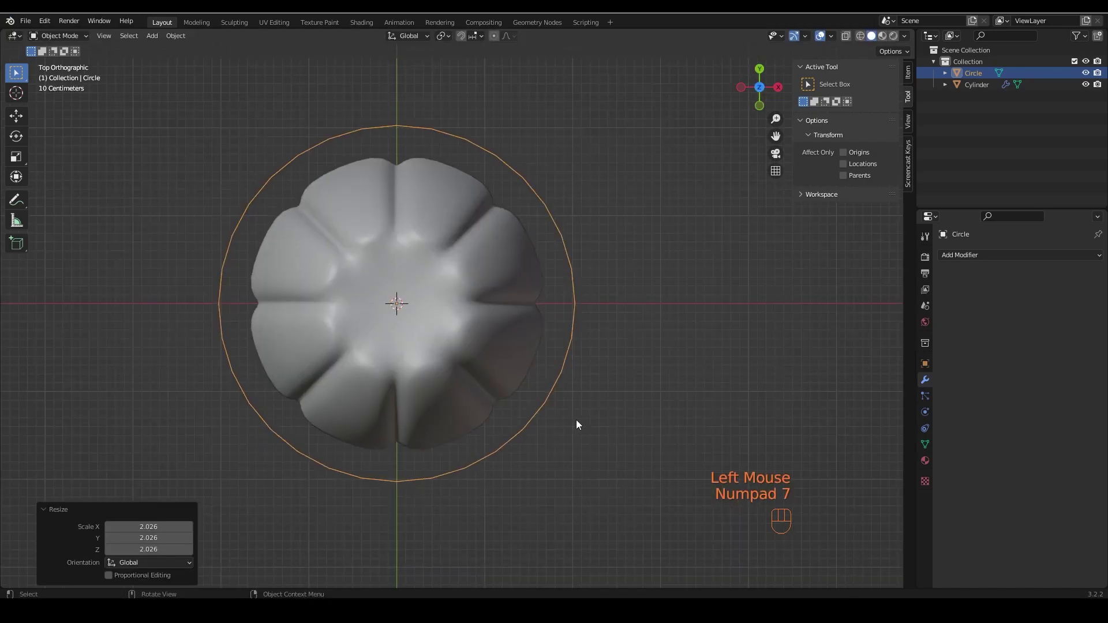
pyautogui.press('Tab')
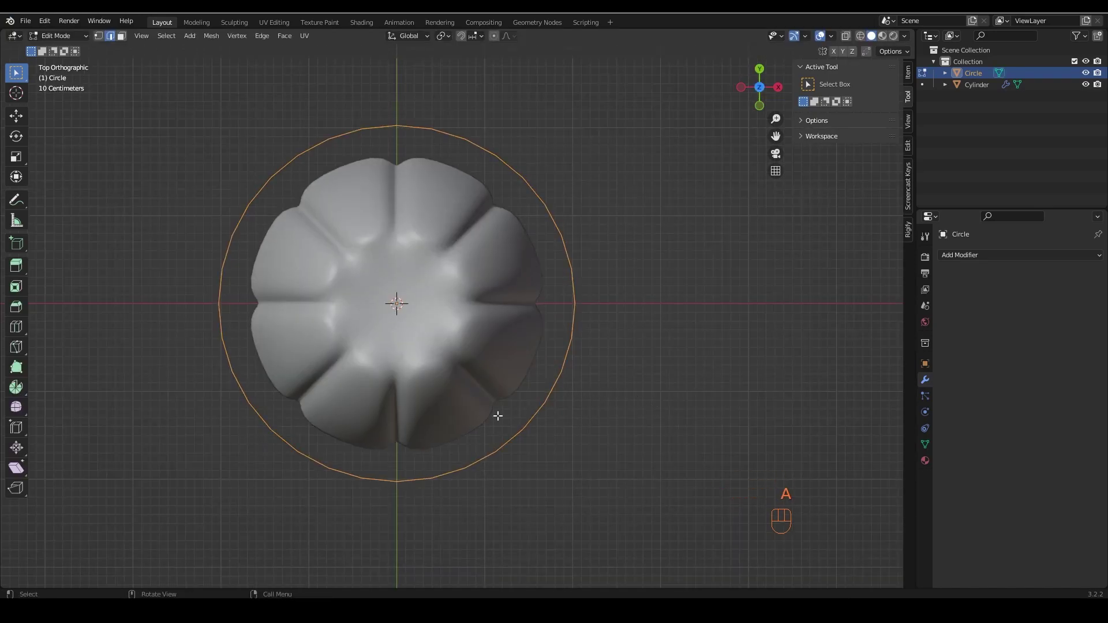
pyautogui.press('f')
pyautogui.moveTo(521, 438); pyautogui.dragTo(524, 404, button='middle')
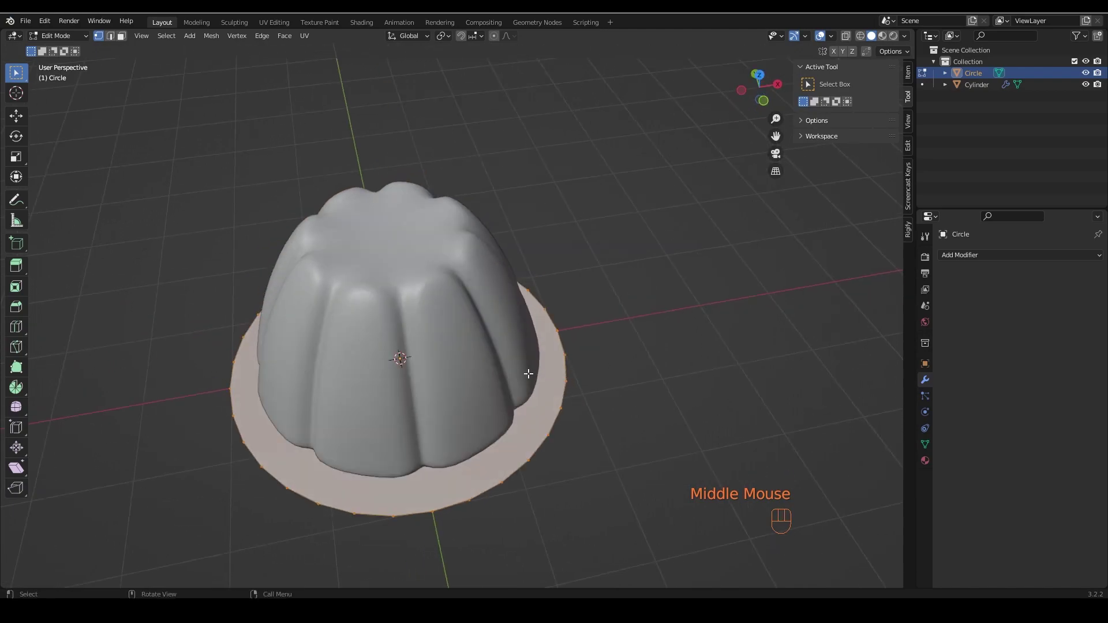
pyautogui.press('KP_1')
pyautogui.press('e')
pyautogui.press('z')
pyautogui.click(491, 392)
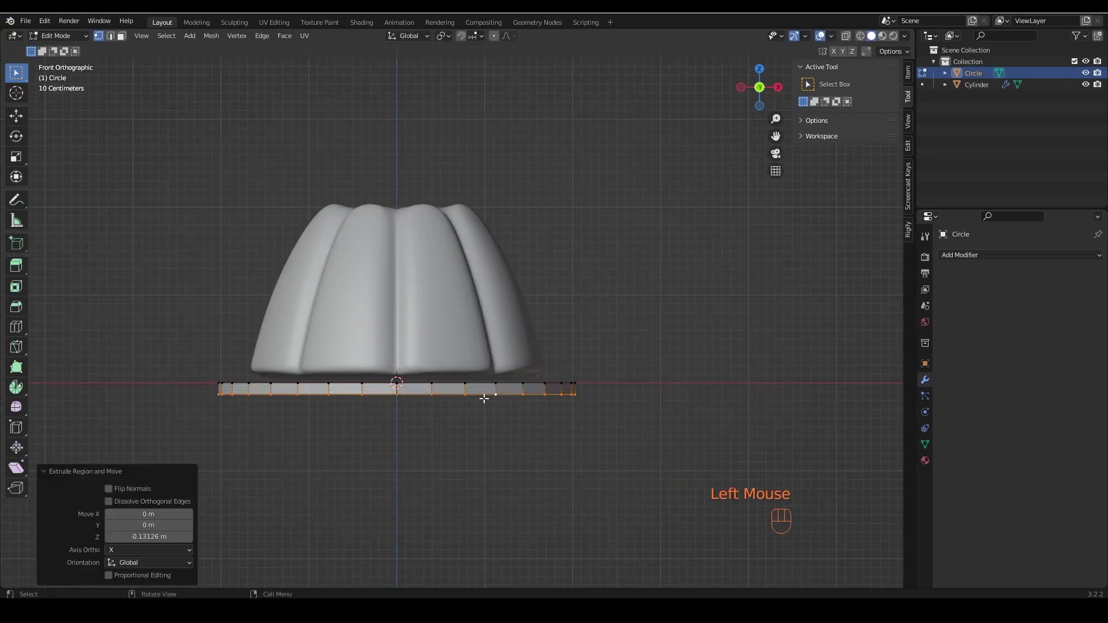
# - Move the whole plate about 0.11 m up along Z to meet the underside of the body
pyautogui.press('Tab')
pyautogui.press('g')
pyautogui.press('z')
pyautogui.click(479, 399)
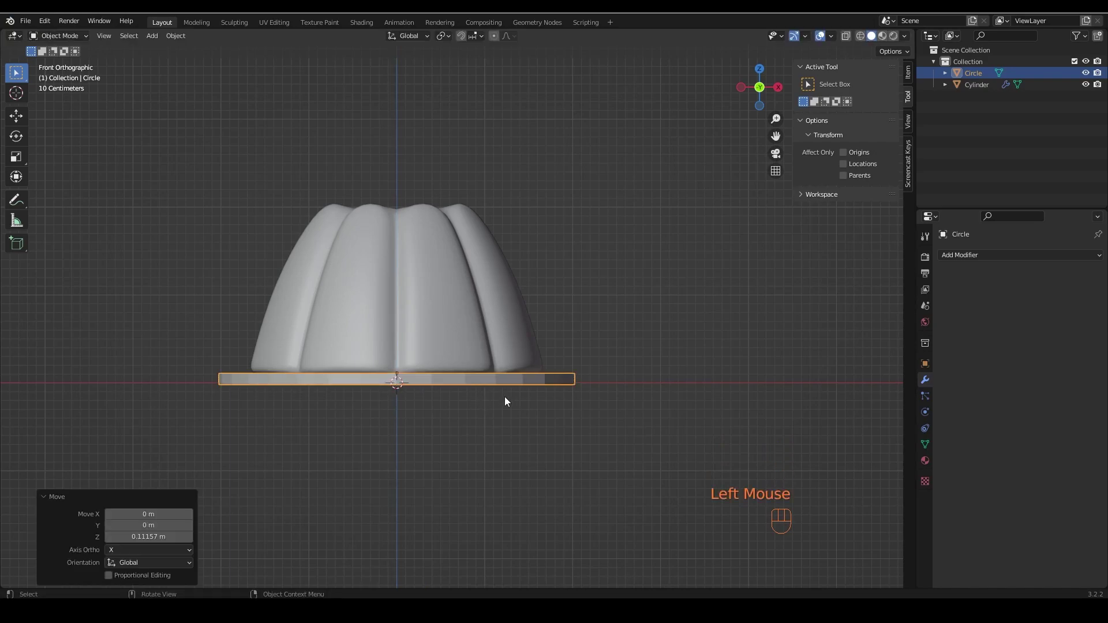
# - Shade the plate smooth and add a Subdivision Surface modifier with viewport and render levels of 3
pyautogui.rightClick(530, 391)
pyautogui.click(975, 255)
pyautogui.click(891, 455)
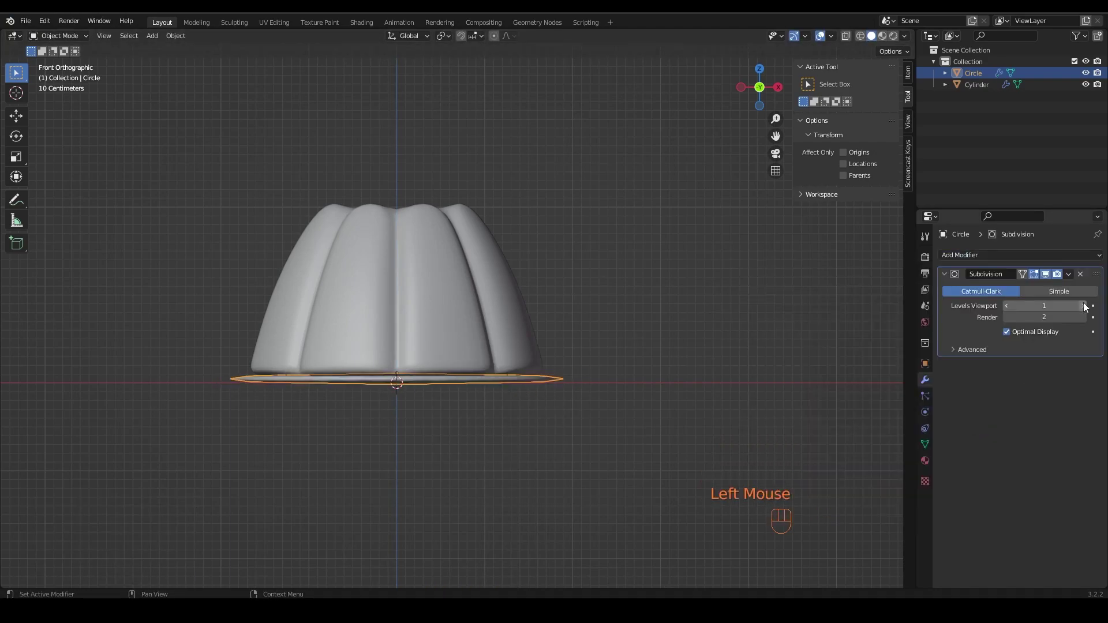
pyautogui.click(1008, 317)
# - Inset the plate's top face and its underside face to give the subdivided disc a clean round edge
pyautogui.moveTo(779, 376); pyautogui.dragTo(483, 422, button='middle')
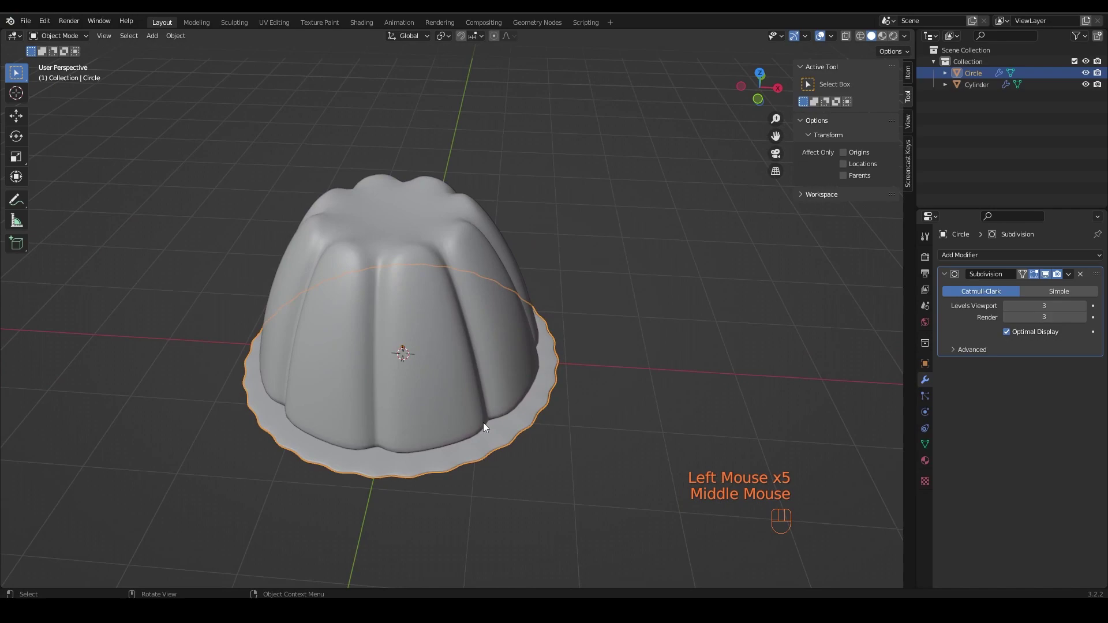
pyautogui.press('Tab')
pyautogui.press('3')
pyautogui.click(498, 441)
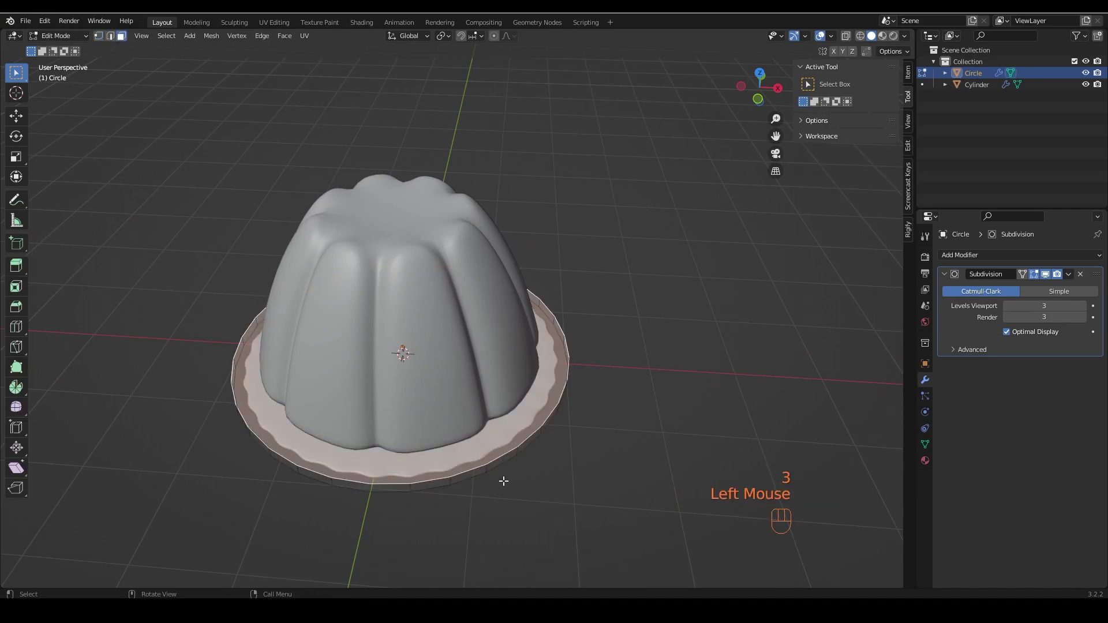
pyautogui.press('i')
pyautogui.click(473, 415)
pyautogui.moveTo(474, 415); pyautogui.dragTo(492, 469, button='middle')
pyautogui.click(493, 470)
pyautogui.press('i')
pyautogui.click(444, 386)
pyautogui.moveTo(444, 385); pyautogui.dragTo(435, 423, button='middle')
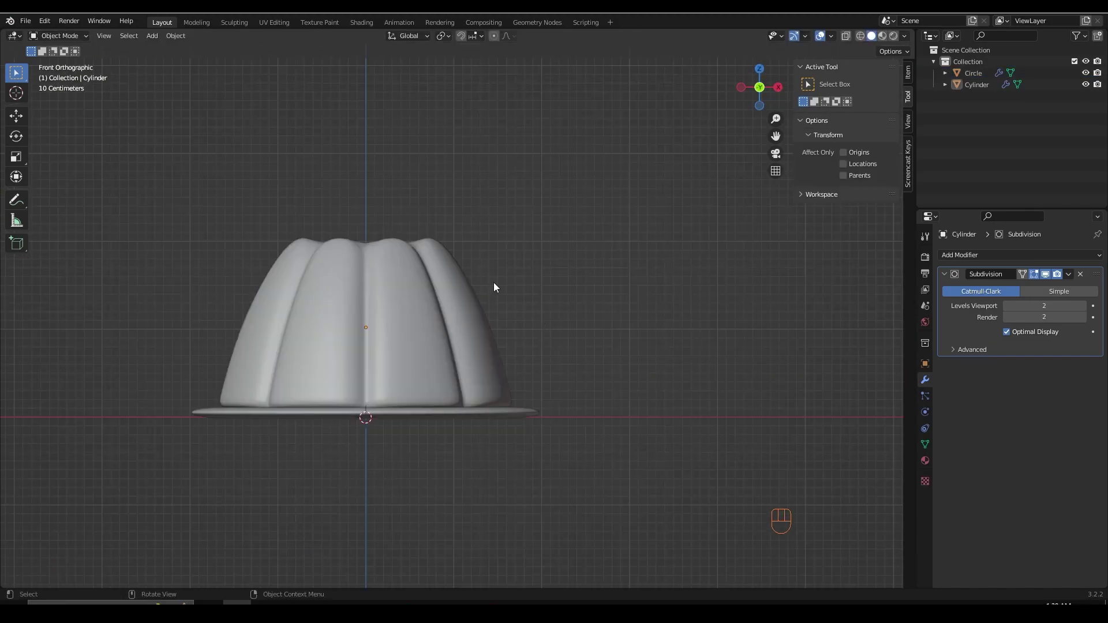
# - Add a cube and move it up along Z until it sits above the fluted body
pyautogui.keyDown('shift'); pyautogui.moveTo(493, 287); pyautogui.dragTo(445, 376, button='middle'); pyautogui.keyUp('shift')
pyautogui.hotkey('shift', 'a')
pyautogui.click(437, 378)
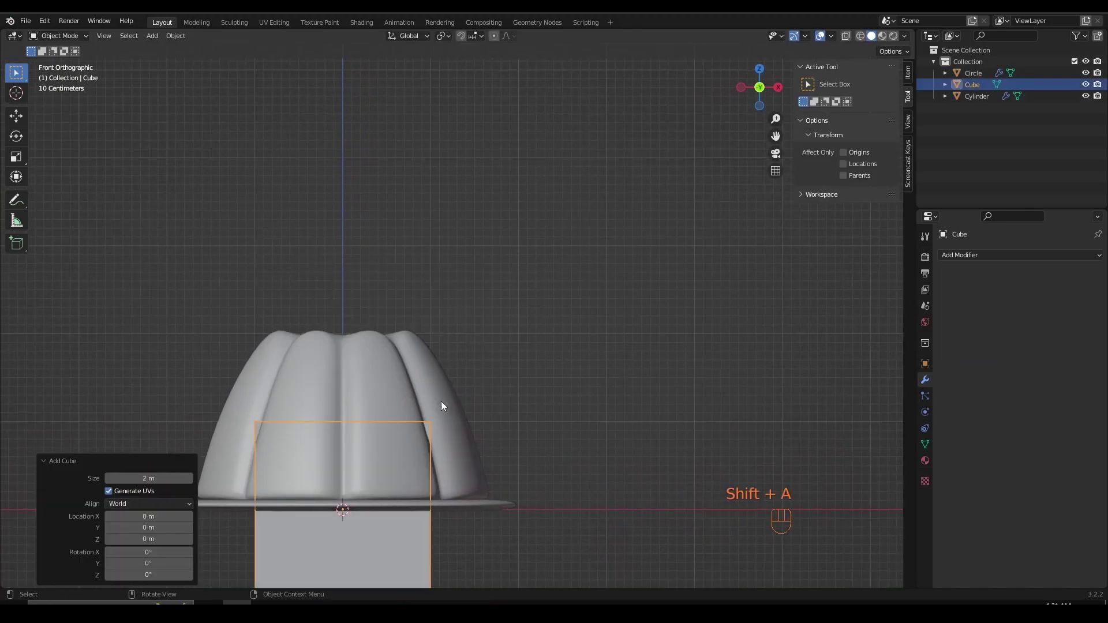
pyautogui.press('g')
pyautogui.press('z')
pyautogui.click(456, 87)
# - Add a level 2 Subdivision Surface modifier to the cube and apply it to make a sphere
pyautogui.click(1018, 255)
pyautogui.click(905, 459)
pyautogui.click(1085, 306)
pyautogui.click(1068, 274)
pyautogui.click(1052, 285)
# - Select the sphere's front faces, then make them circular and flatten them with LoopTools
pyautogui.press('Tab')
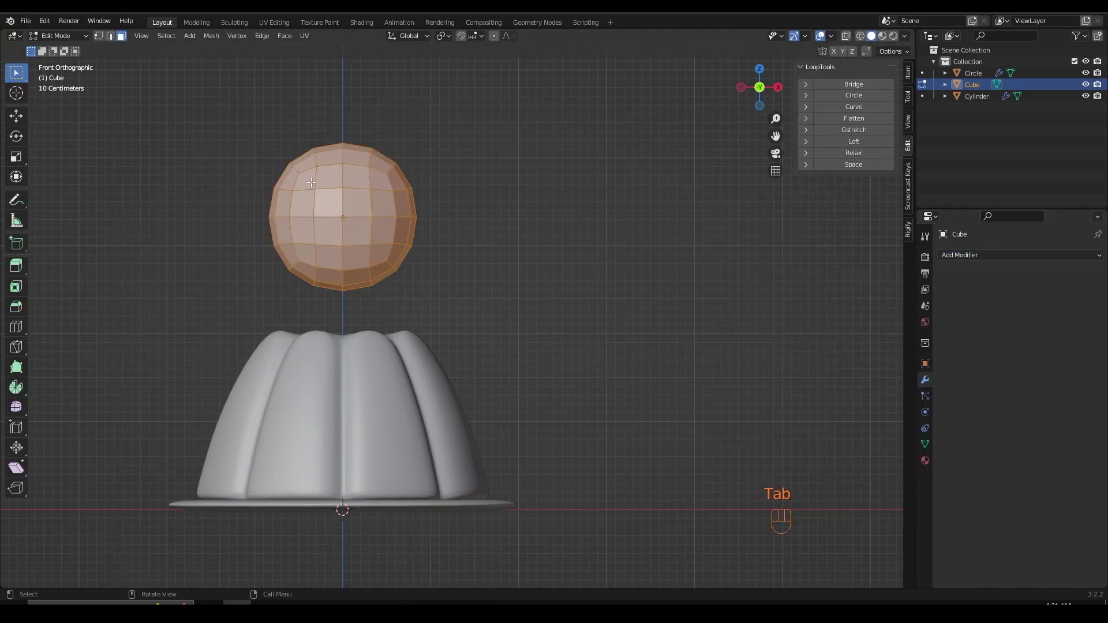
pyautogui.moveTo(298, 172); pyautogui.dragTo(382, 256)
pyautogui.click(862, 95)
pyautogui.click(859, 118)
# - Extrude the flattened front faces inward to form a round recess in the sphere
pyautogui.moveTo(406, 221); pyautogui.dragTo(381, 243, button='middle')
pyautogui.press('KP_3')
pyautogui.press('e')
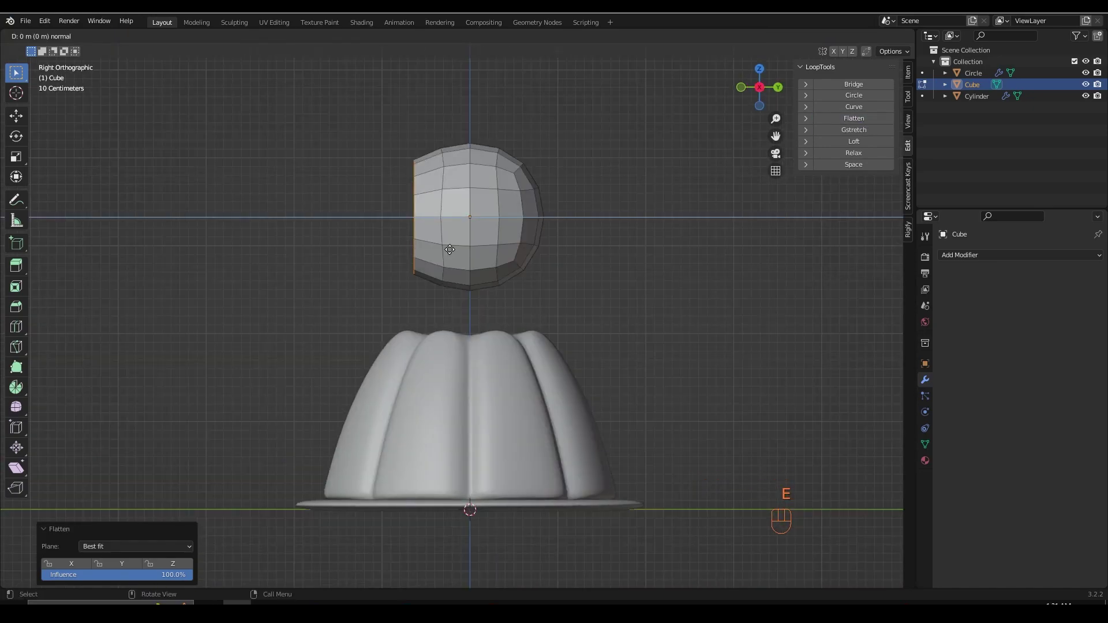
pyautogui.click(443, 251)
# - Add a Subdivision Surface modifier with viewport level 2 and on-cage display to the hollowed sphere, and shade it smooth
pyautogui.moveTo(443, 250); pyautogui.dragTo(503, 206, button='middle')
pyautogui.press('KP_1')
pyautogui.click(991, 255)
pyautogui.click(915, 465)
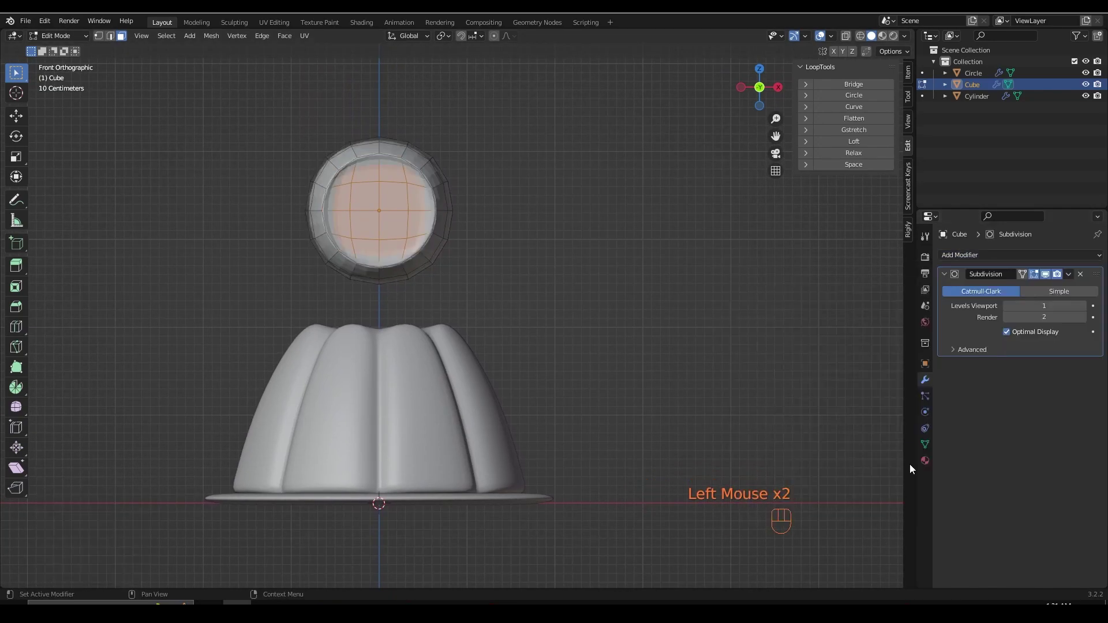
pyautogui.click(1083, 306)
pyautogui.click(1023, 274)
pyautogui.press('Tab')
pyautogui.scroll(1, 408, 192)
pyautogui.rightClick(408, 192)
pyautogui.click(413, 191)
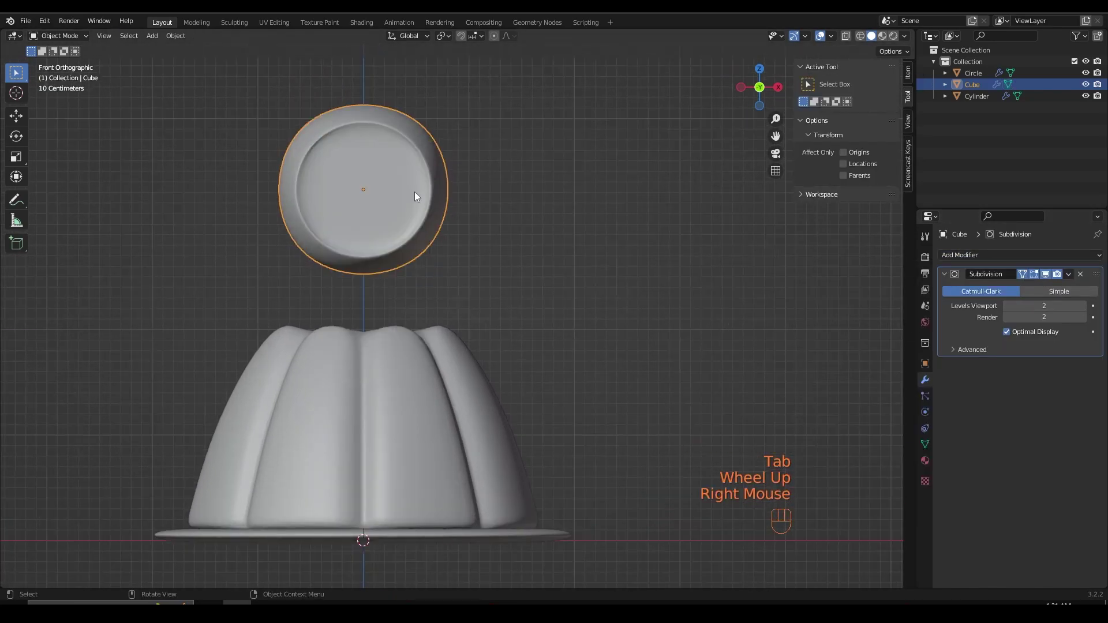
# - Enlarge the outer edge loop behind the opening and scale the front rim loop to about 1.30
pyautogui.keyDown('shift'); pyautogui.moveTo(396, 179); pyautogui.dragTo(414, 197, button='middle'); pyautogui.keyUp('shift')
pyautogui.press('Tab')
pyautogui.keyDown('alt'); pyautogui.click(424, 146); pyautogui.keyUp('alt')
pyautogui.press('2')
pyautogui.keyDown('alt'); pyautogui.click(440, 146); pyautogui.keyUp('alt')
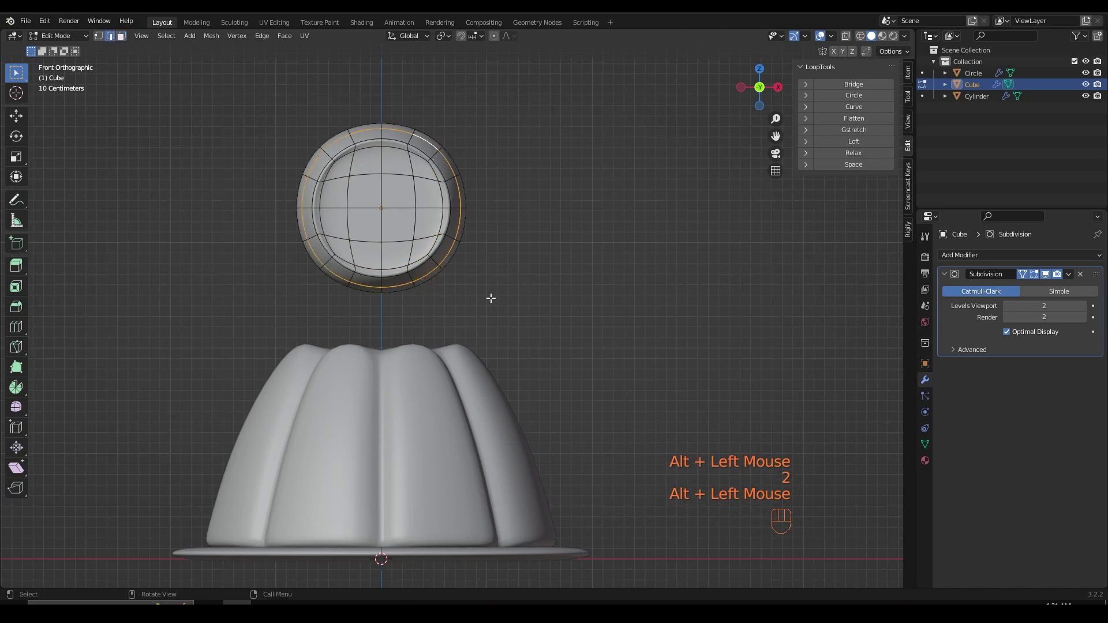
pyautogui.press('s')
pyautogui.click(491, 309)
pyautogui.keyDown('alt'); pyautogui.click(456, 253); pyautogui.keyUp('alt')
pyautogui.press('s')
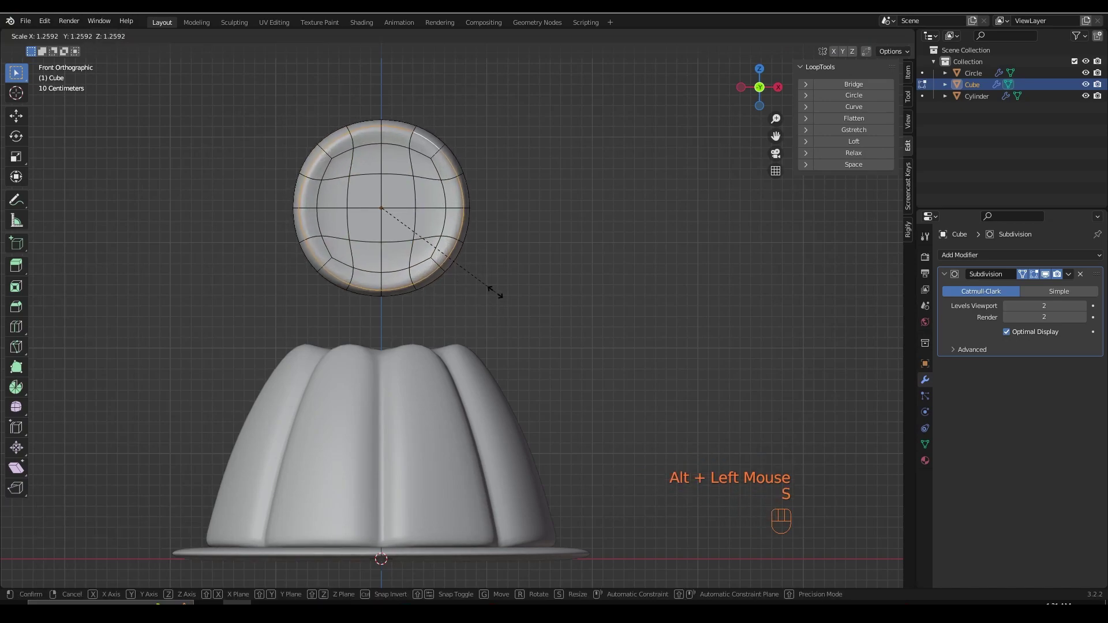
pyautogui.click(496, 299)
# - Thin the hollowed piece along Y and widen it along X into a shallow oval
pyautogui.moveTo(452, 190); pyautogui.dragTo(461, 232, button='middle')
pyautogui.press('KP_3')
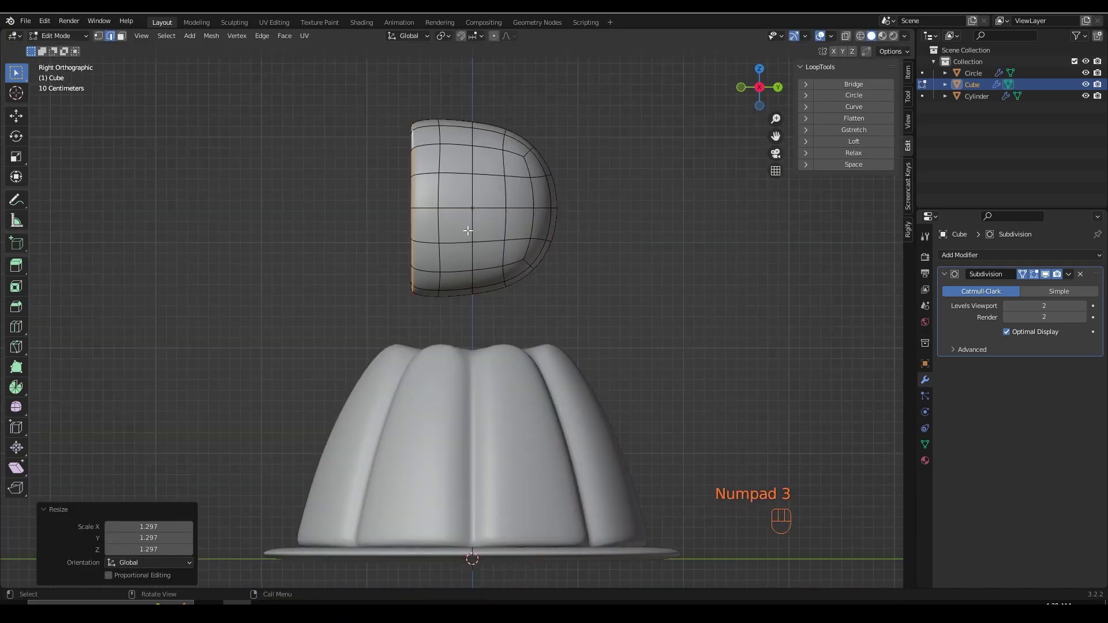
pyautogui.press('Tab')
pyautogui.press('s')
pyautogui.press('y')
pyautogui.click(518, 226)
pyautogui.press('KP_1')
pyautogui.press('s')
pyautogui.press('x')
pyautogui.click(550, 277)
# - Select the faces inside the oval's recess and move them about 0.18 m along Y
pyautogui.keyDown('shift'); pyautogui.moveTo(549, 277); pyautogui.dragTo(518, 201, button='middle'); pyautogui.keyUp('shift')
pyautogui.press('Tab')
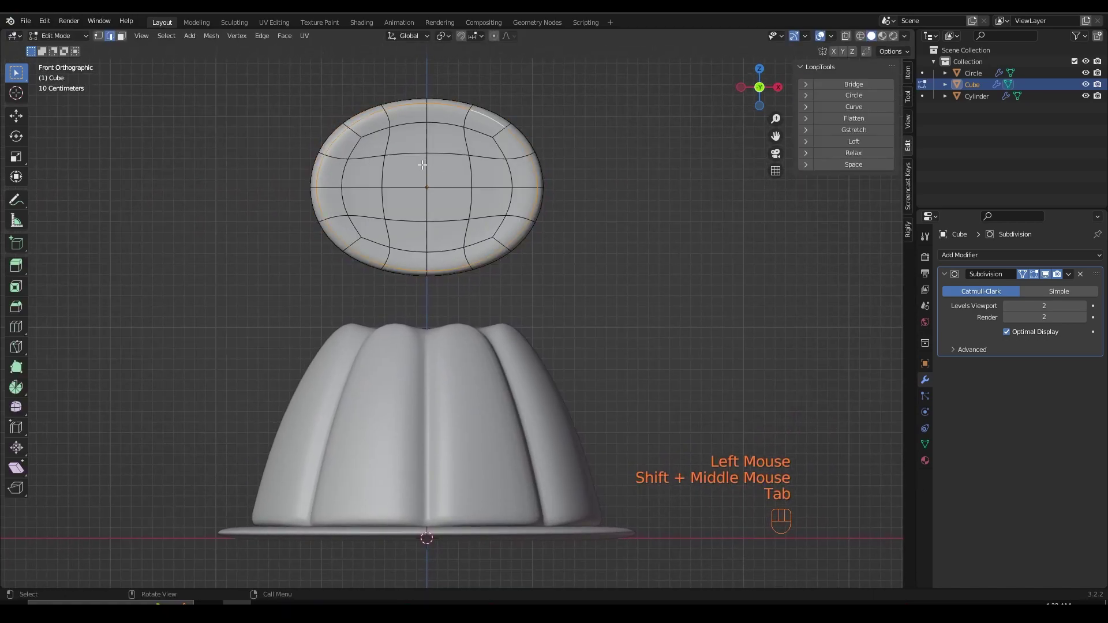
pyautogui.press('3')
pyautogui.moveTo(480, 222); pyautogui.dragTo(495, 227)
pyautogui.scroll(-2, 495, 227)
pyautogui.moveTo(495, 227); pyautogui.dragTo(482, 231, button='middle')
pyautogui.press('g')
pyautogui.press('y')
pyautogui.click(481, 231)
# - Scale the edge loop around the oval's recess and scale the outer rim loop to about 1.01
pyautogui.press('KP_1')
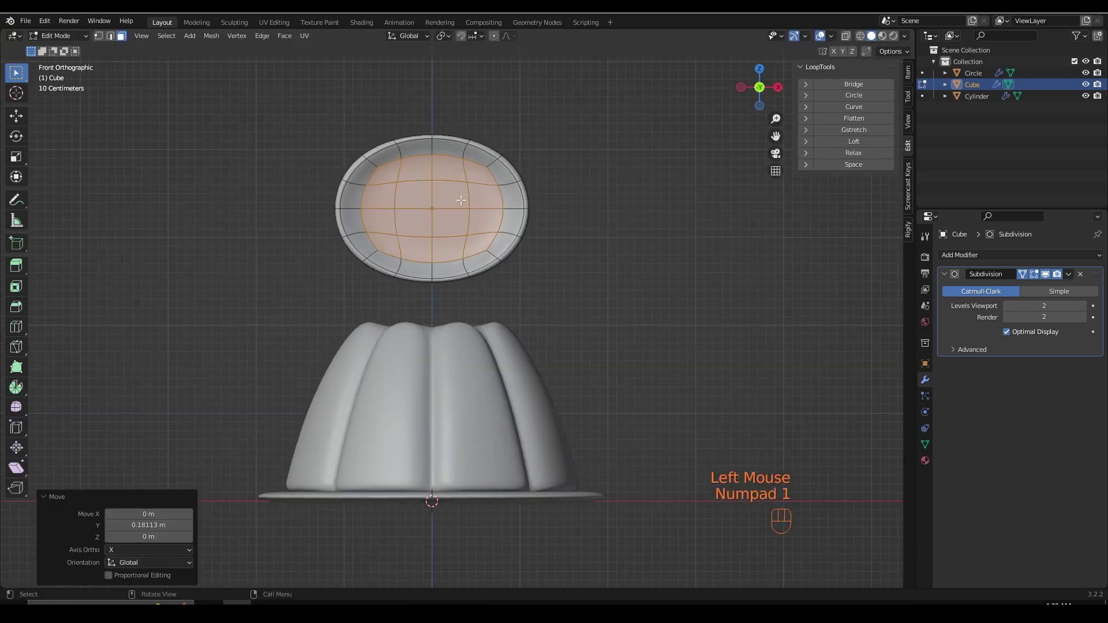
pyautogui.press('2')
pyautogui.keyDown('alt'); pyautogui.click(495, 171); pyautogui.keyUp('alt')
pyautogui.press('s')
pyautogui.click(494, 242)
pyautogui.keyDown('alt'); pyautogui.click(508, 257); pyautogui.keyUp('alt')
pyautogui.press('s')
pyautogui.click(528, 268)
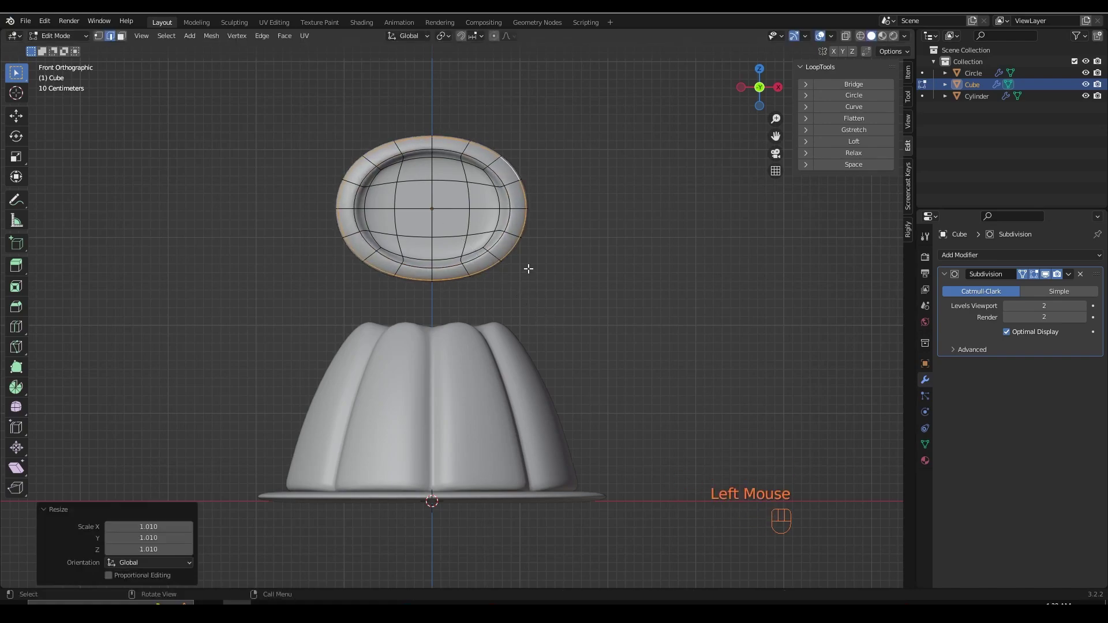
# - Add an edge loop around the oval's front rim and scale it to about 1.10
pyautogui.press('Tab')
pyautogui.press('Tab')
pyautogui.hotkey('ctrl', 'r')
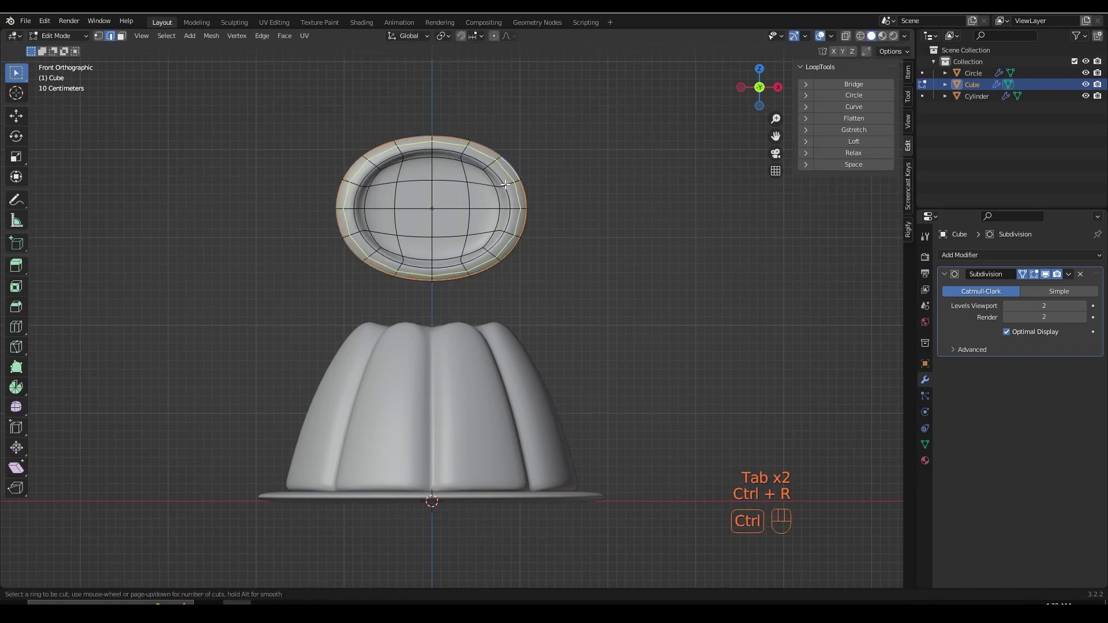
pyautogui.click(508, 202)
pyautogui.press('s')
pyautogui.click(558, 360)
# - Select another edge loop on the oval's rim and enlarge it by a factor of about 1.10
pyautogui.moveTo(558, 361); pyautogui.dragTo(508, 231, button='middle')
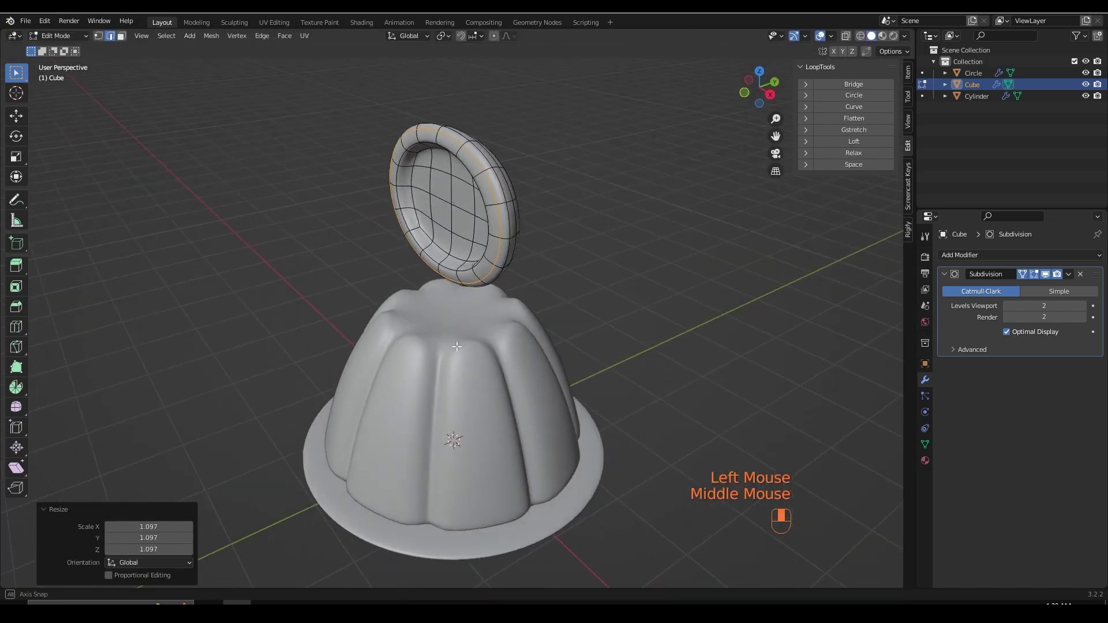
pyautogui.keyDown('alt'); pyautogui.click(493, 196); pyautogui.keyUp('alt')
pyautogui.press('s')
pyautogui.click(511, 297)
# - Rotate the oval piece about 89° in front view to stand upright and scale it to about 0.69
pyautogui.moveTo(510, 297); pyautogui.dragTo(537, 286, button='middle')
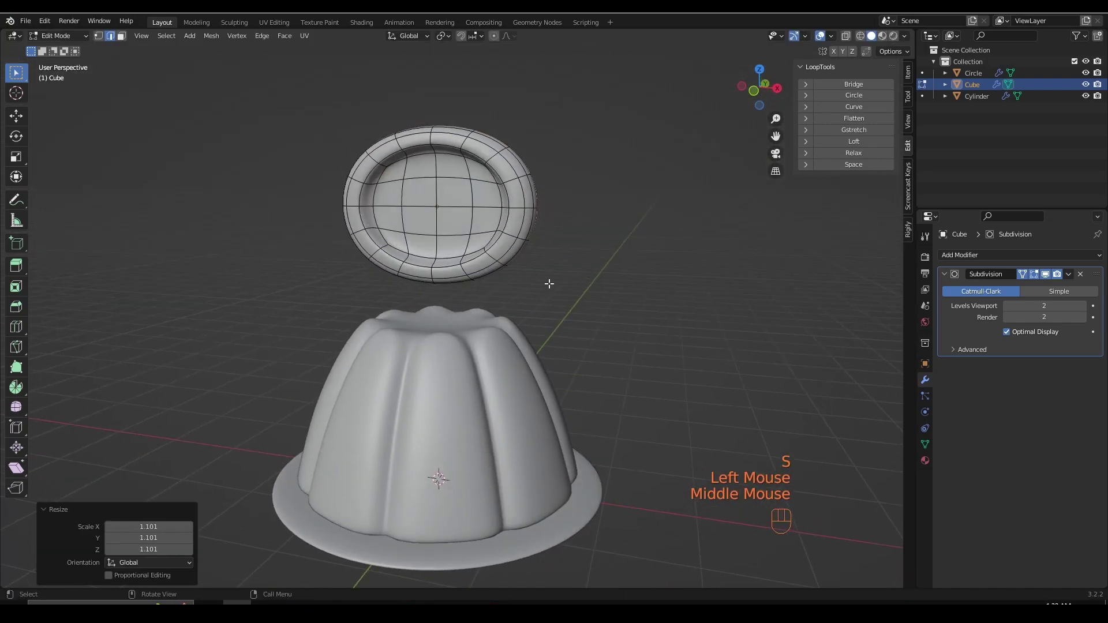
pyautogui.press('KP_1')
pyautogui.press('Tab')
pyautogui.press('r')
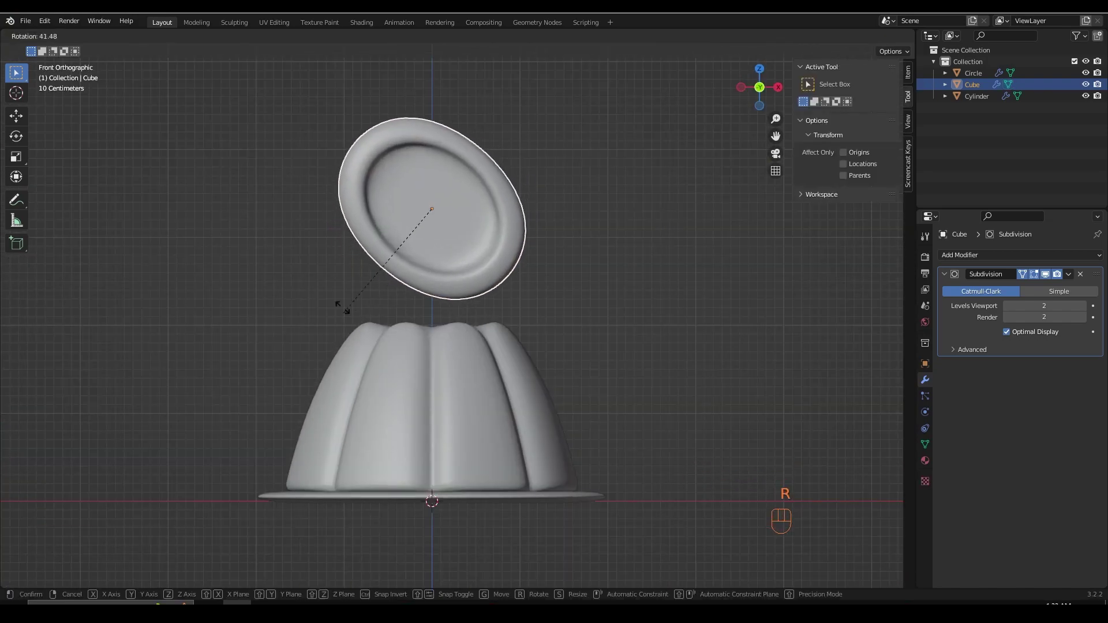
pyautogui.click(345, 211)
pyautogui.press('KP_3')
pyautogui.press('s')
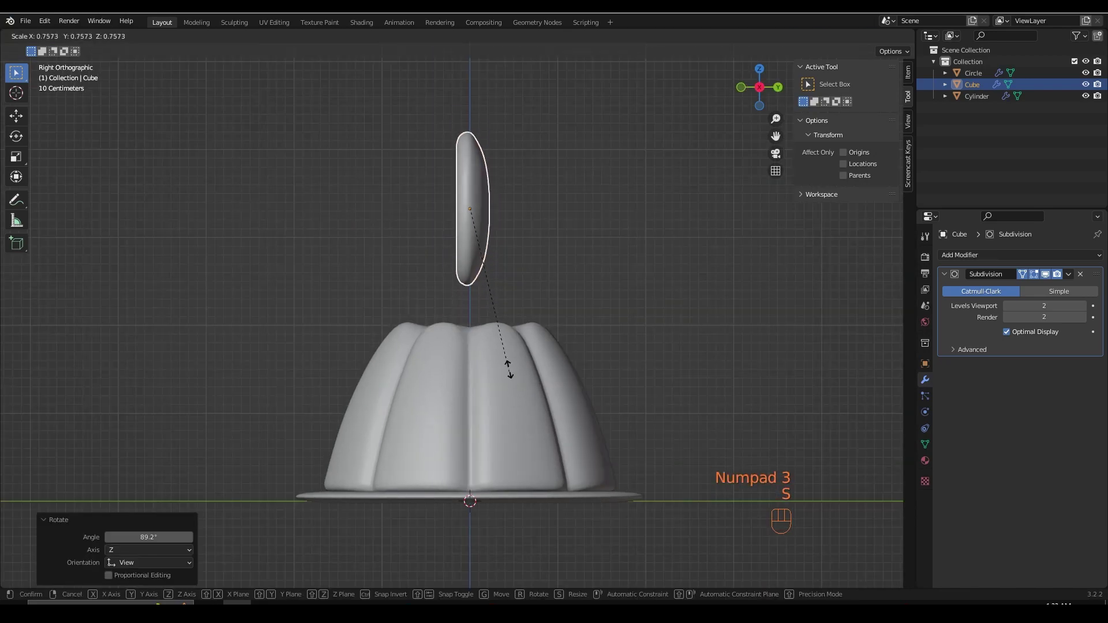
pyautogui.click(505, 360)
# - Lower the oval piece along Z and move it about 1.5 m along X to the body's side
pyautogui.press('KP_1')
pyautogui.press('g')
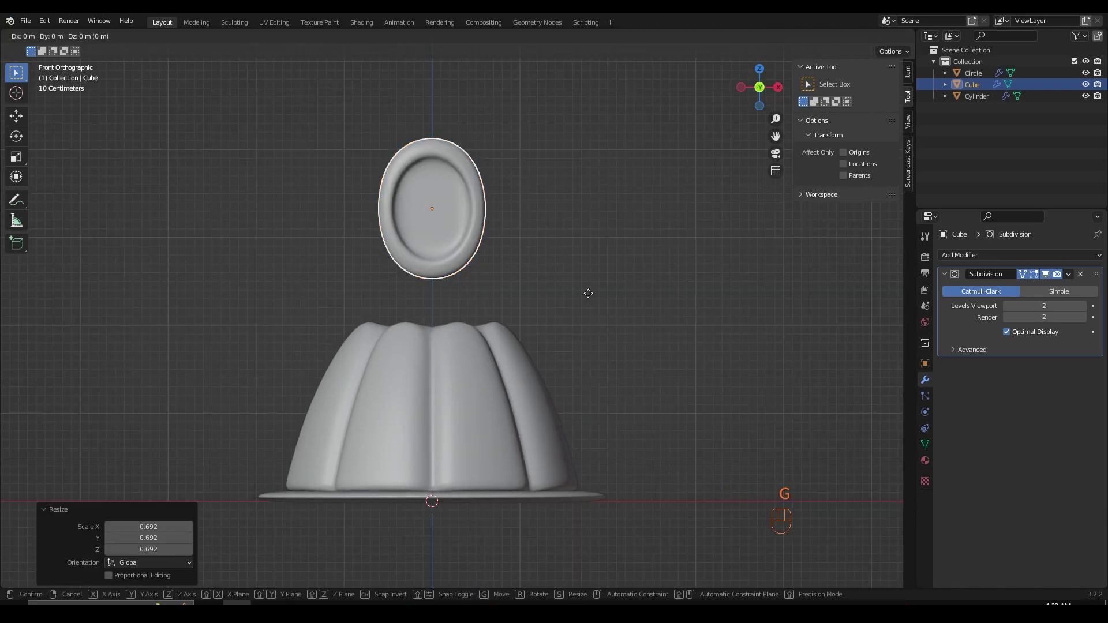
pyautogui.press('z')
pyautogui.click(595, 499)
pyautogui.press('g')
pyautogui.press('x')
pyautogui.click(733, 362)
# - Tilt the oval piece to follow the body's slope and move it about -0.46 m along Y
pyautogui.keyDown('shift'); pyautogui.moveTo(673, 354); pyautogui.dragTo(611, 316, button='middle'); pyautogui.keyUp('shift')
pyautogui.press('r')
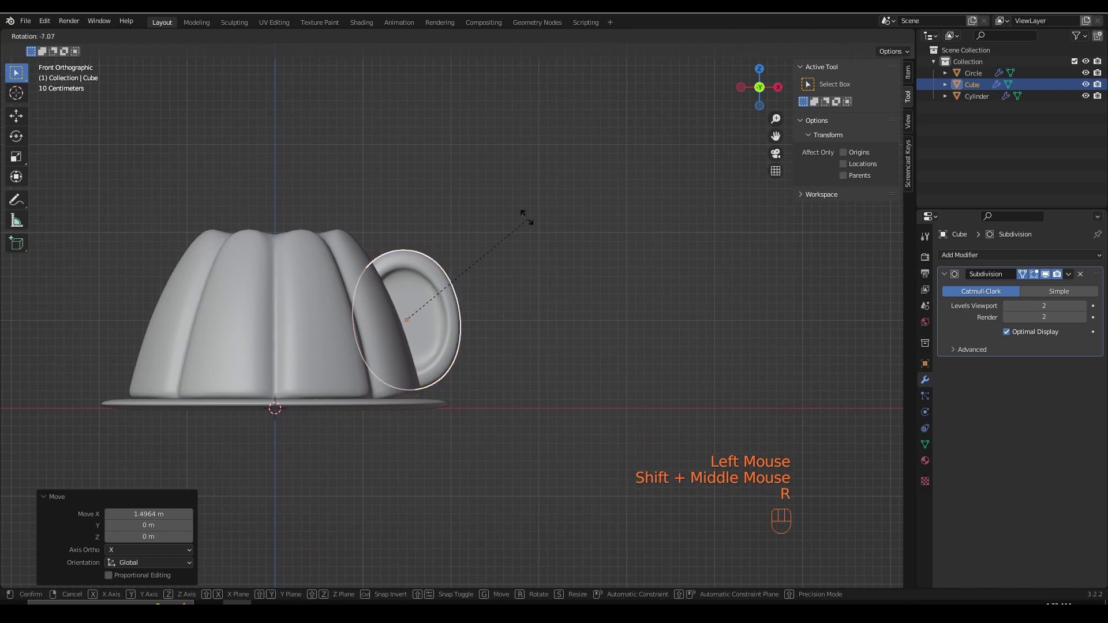
pyautogui.click(507, 189)
pyautogui.press('KP_3')
pyautogui.press('g')
pyautogui.press('y')
pyautogui.click(502, 226)
# - Rotate the oval piece in top view to suit the body's side and raise it about 0.32 m along Z
pyautogui.press('KP_7')
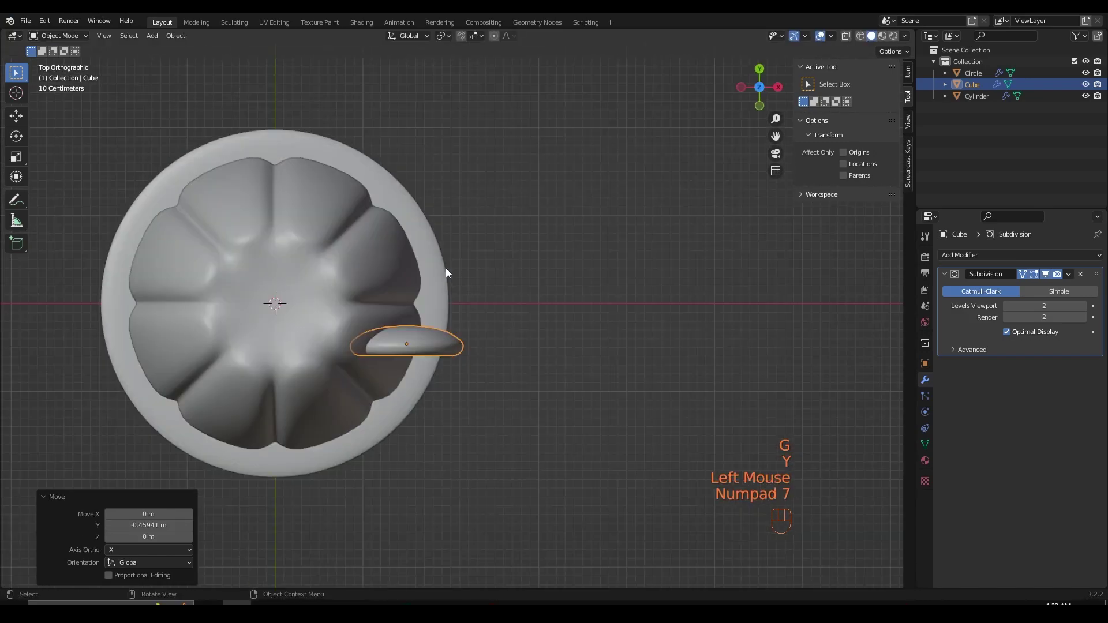
pyautogui.press('r')
pyautogui.click(418, 417)
pyautogui.press('KP_1')
pyautogui.press('g')
pyautogui.press('z')
pyautogui.click(494, 235)
# - Adjust the oval piece's tilt and position in front view so it joins the upper side of the body
pyautogui.scroll(1, 494, 231)
pyautogui.press('r')
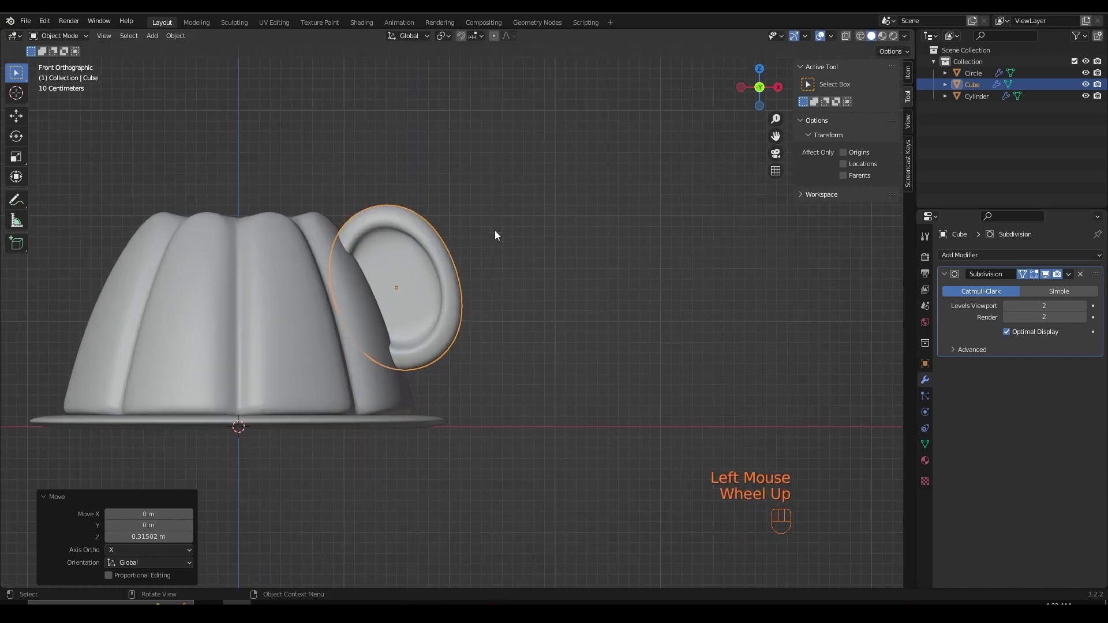
pyautogui.click(476, 248)
pyautogui.keyDown('shift'); pyautogui.moveTo(476, 249); pyautogui.dragTo(514, 299, button='middle'); pyautogui.keyUp('shift')
pyautogui.scroll(1, 542, 262)
pyautogui.press('g')
pyautogui.click(573, 274)
pyautogui.click(572, 274)
pyautogui.scroll(-1, 573, 273)
pyautogui.scroll(1, 512, 301)
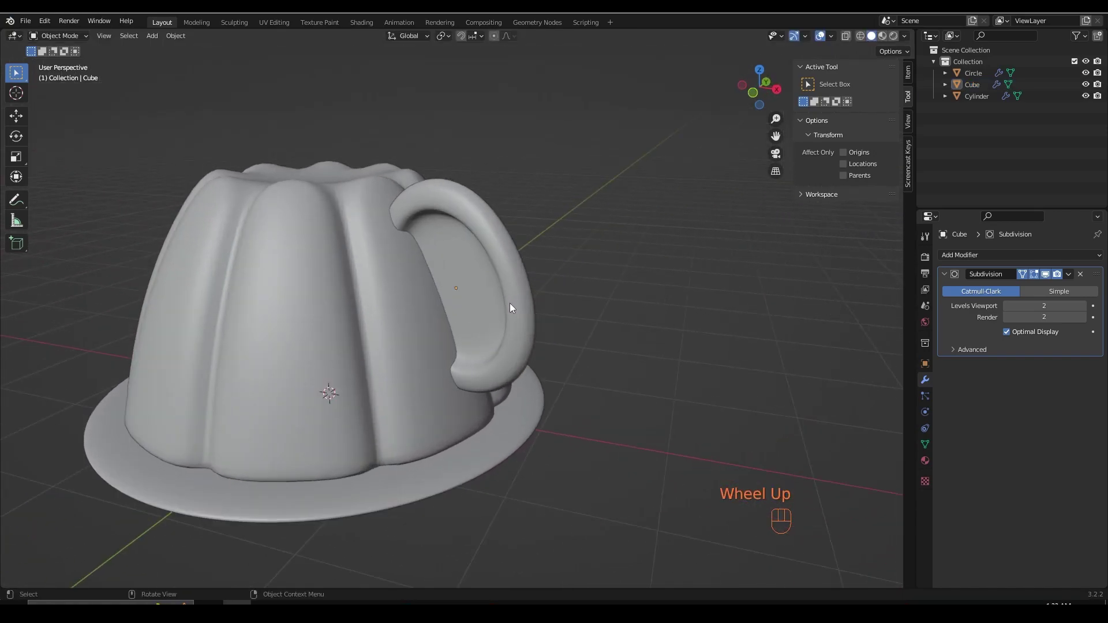
# - Select an edge loop on the oval piece's rim and scale it to refine the rim's thickness
pyautogui.click(511, 303)
pyautogui.press('Tab')
pyautogui.keyDown('alt'); pyautogui.click(510, 303); pyautogui.keyUp('alt')
pyautogui.press('s')
pyautogui.click(525, 394)
pyautogui.press('Tab')
# - Scale the oval ear piece down slightly in front view and move it against the body's upper side
pyautogui.press('KP_1')
pyautogui.keyDown('shift'); pyautogui.moveTo(494, 367); pyautogui.dragTo(494, 292, button='middle'); pyautogui.keyUp('shift')
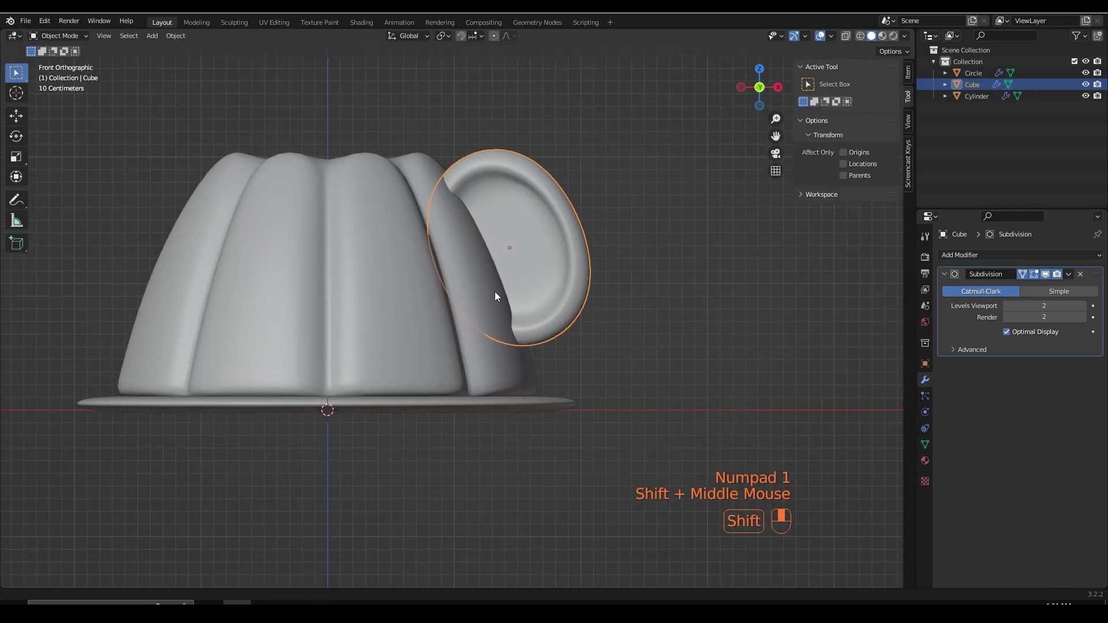
pyautogui.scroll(-1, 485, 295)
pyautogui.press('s')
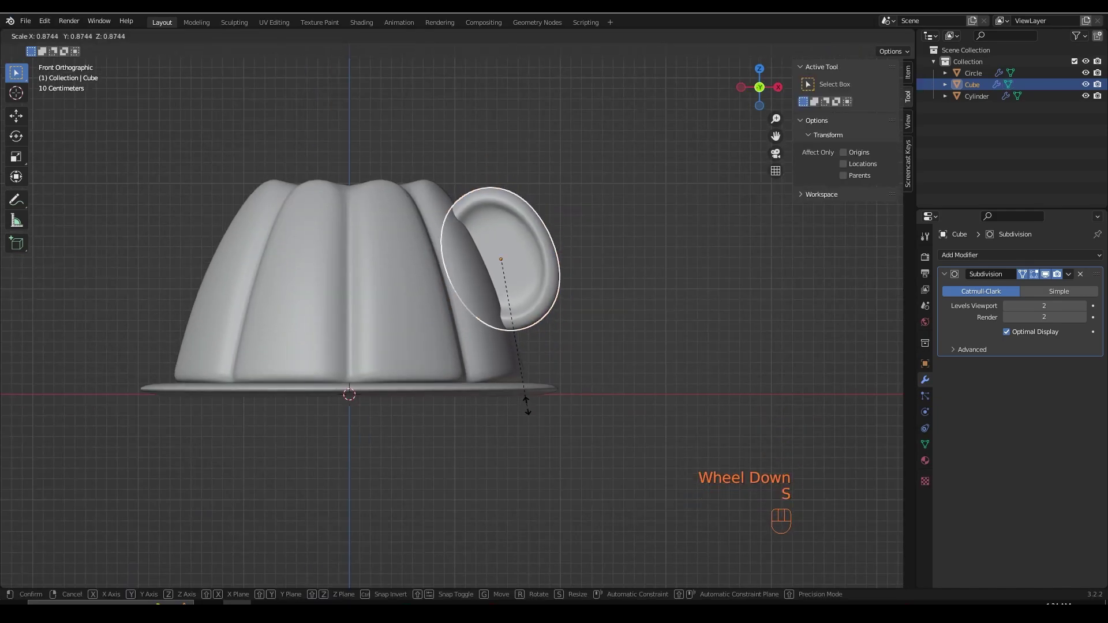
pyautogui.click(523, 400)
pyautogui.press('g')
pyautogui.click(559, 319)
pyautogui.click(559, 319)
pyautogui.moveTo(559, 320); pyautogui.dragTo(514, 348, button='middle')
pyautogui.press('KP_1')
# - Mirror the ear to the body's other side with an X-axis Mirror modifier placed above Subdivision, and apply the ear's transforms
pyautogui.click(529, 267)
pyautogui.hotkey('shift', 'a')
pyautogui.click(1004, 276)
pyautogui.click(1019, 254)
pyautogui.click(895, 391)
pyautogui.moveTo(1096, 365); pyautogui.dragTo(1091, 283)
pyautogui.hotkey('shift', 'a')
pyautogui.hotkey('ctrl', 'a')
pyautogui.click(435, 396)
pyautogui.click(516, 141)
pyautogui.keyDown('shift'); pyautogui.moveTo(414, 248); pyautogui.dragTo(298, 262, button='middle'); pyautogui.keyUp('shift')
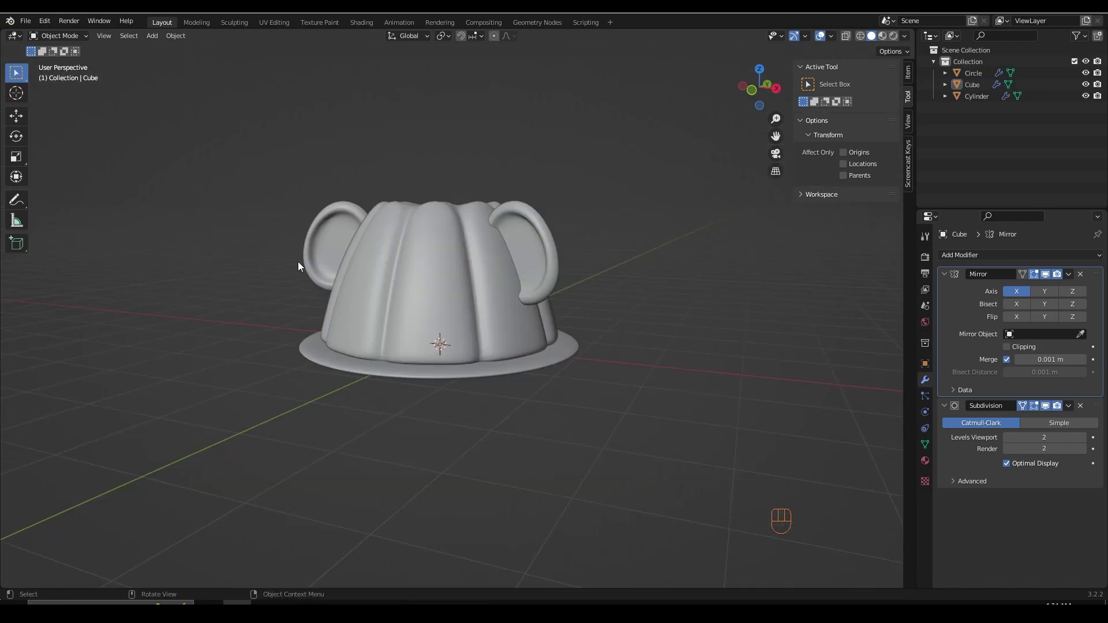
pyautogui.moveTo(359, 286); pyautogui.dragTo(393, 279, button='middle')
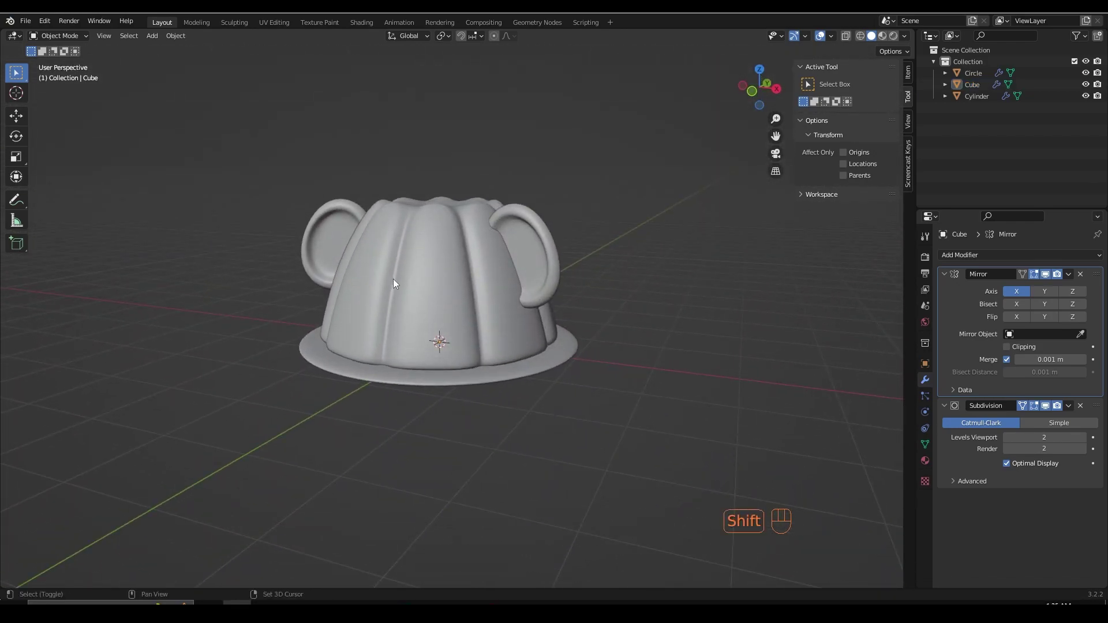
# - Add a cube and round it into a sphere with the Subdivision modifier
pyautogui.hotkey('shift', 'a')
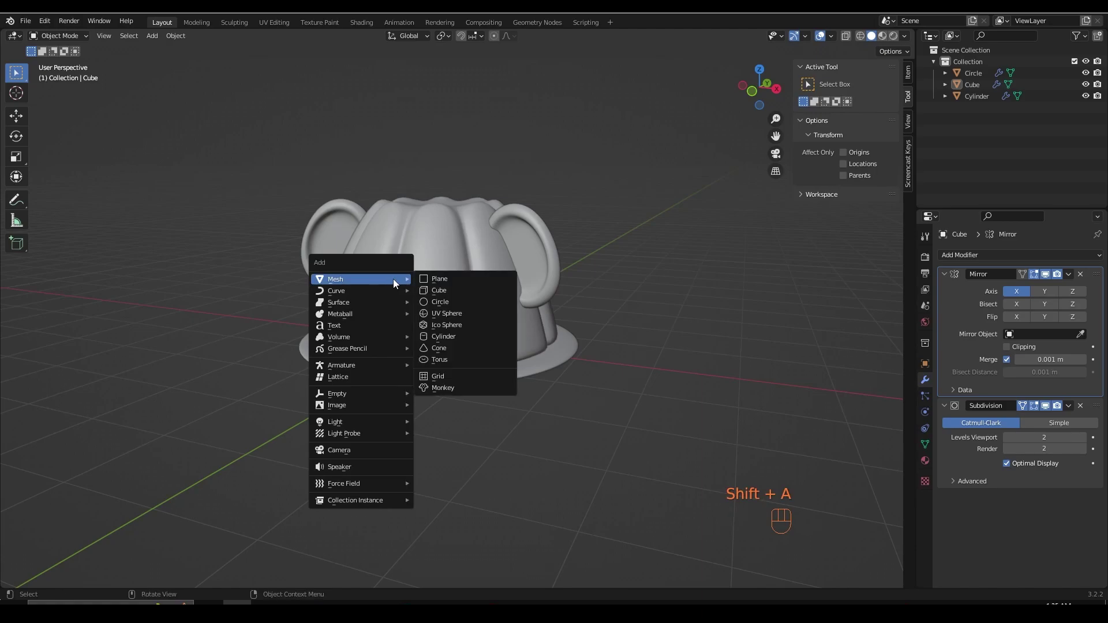
pyautogui.click(426, 293)
pyautogui.click(1032, 258)
pyautogui.click(883, 453)
pyautogui.click(1081, 274)
pyautogui.click(981, 255)
pyautogui.click(956, 410)
# - Raise the sphere along Z in right view and move it along Y towards the body's front
pyautogui.press('KP_3')
pyautogui.press('g')
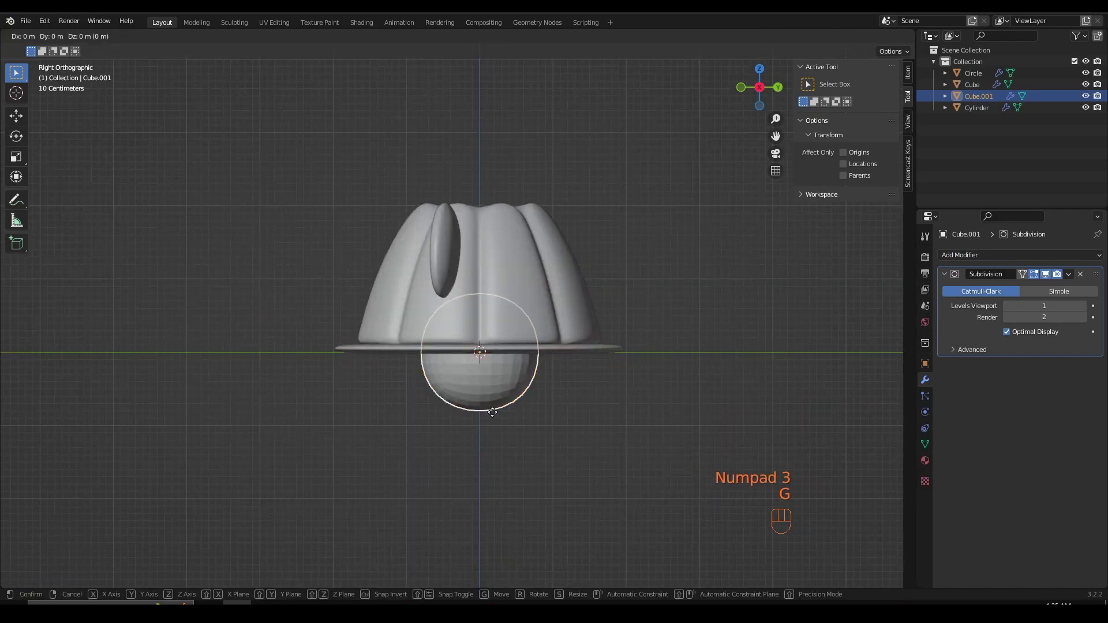
pyautogui.press('z')
pyautogui.click(492, 325)
pyautogui.press('g')
pyautogui.press('y')
pyautogui.scroll(2, 396, 349)
# - Scale the sphere down and move it about 0.29 m along Y and -0.05 m along Z onto the body's front
pyautogui.keyDown('shift'); pyautogui.moveTo(473, 345); pyautogui.dragTo(383, 369, button='middle'); pyautogui.keyUp('shift')
pyautogui.press('s')
pyautogui.click(327, 330)
pyautogui.press('g')
pyautogui.click(356, 336)
# - Scale the sphere to about 0.62 in front view
pyautogui.press('KP_1')
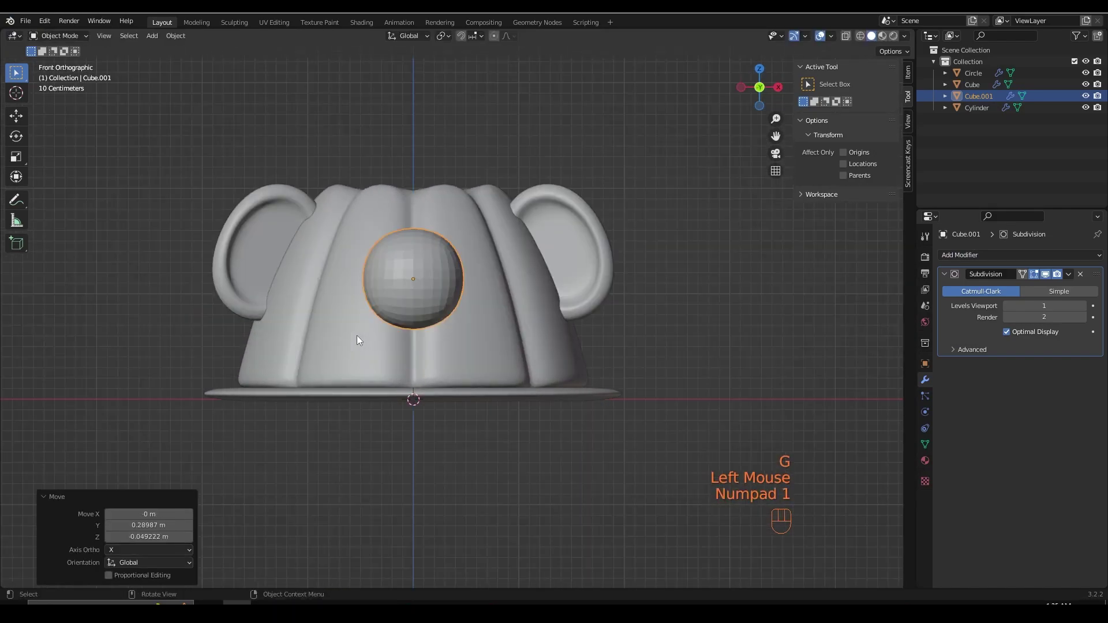
pyautogui.press('s')
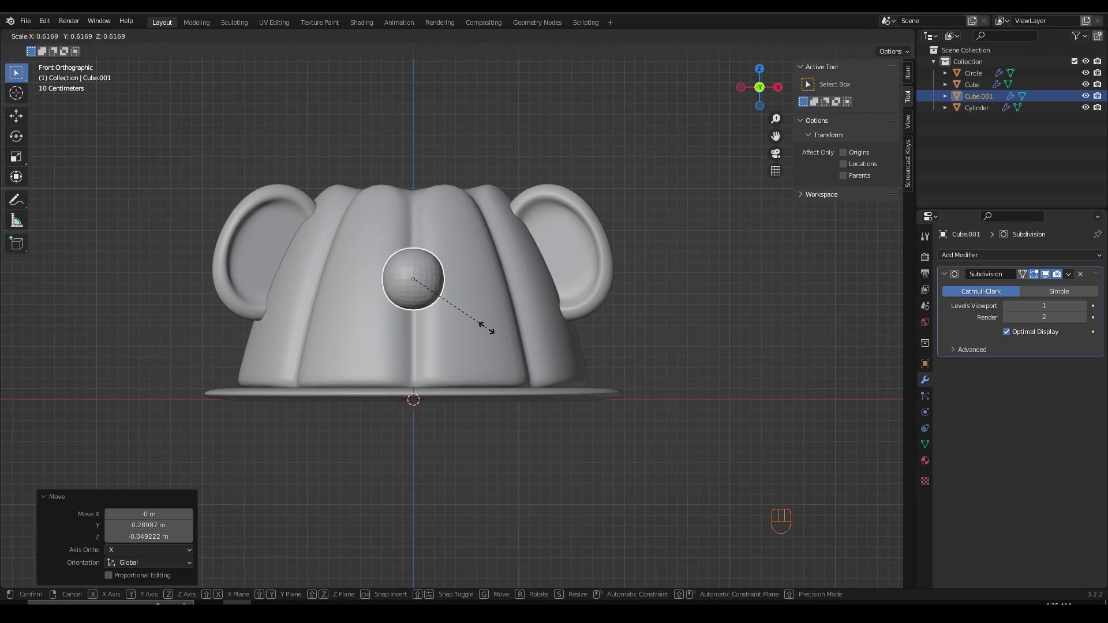
pyautogui.click(487, 328)
pyautogui.scroll(-2, 486, 328)
pyautogui.moveTo(487, 328); pyautogui.dragTo(369, 237, button='middle')
pyautogui.scroll(2, 397, 299)
# - Delete the vertices of the sphere's outward-facing half in right view
pyautogui.press('KP_3')
pyautogui.scroll(2, 260, 262)
pyautogui.press('Tab')
pyautogui.keyDown('shift'); pyautogui.moveTo(260, 262); pyautogui.dragTo(236, 267, button='middle'); pyautogui.keyUp('shift')
pyautogui.click(895, 253)
pyautogui.scroll(-2, 894, 253)
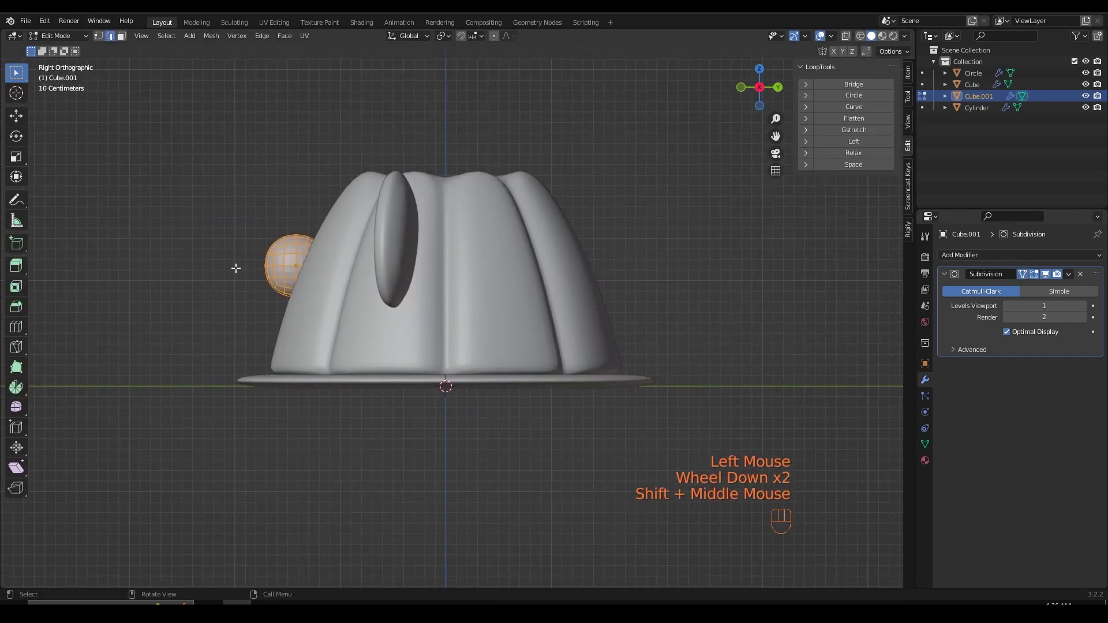
pyautogui.moveTo(241, 192); pyautogui.dragTo(298, 296)
pyautogui.press('x')
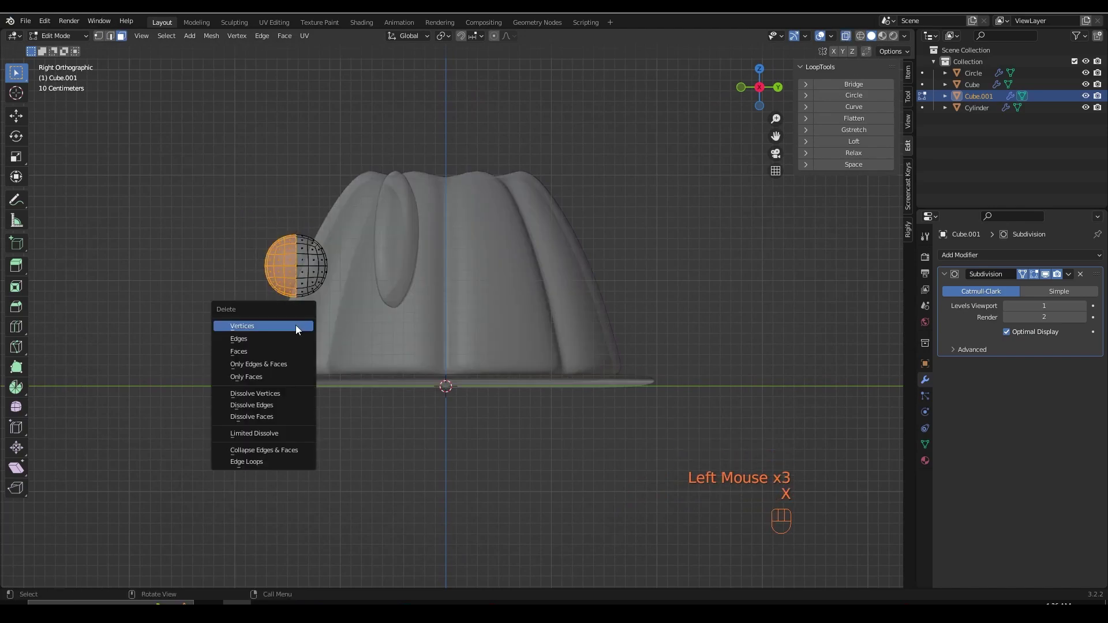
pyautogui.click(295, 324)
# - Rotate the half sphere in right view so its open side follows the body's slope
pyautogui.press('Tab')
pyautogui.press('r')
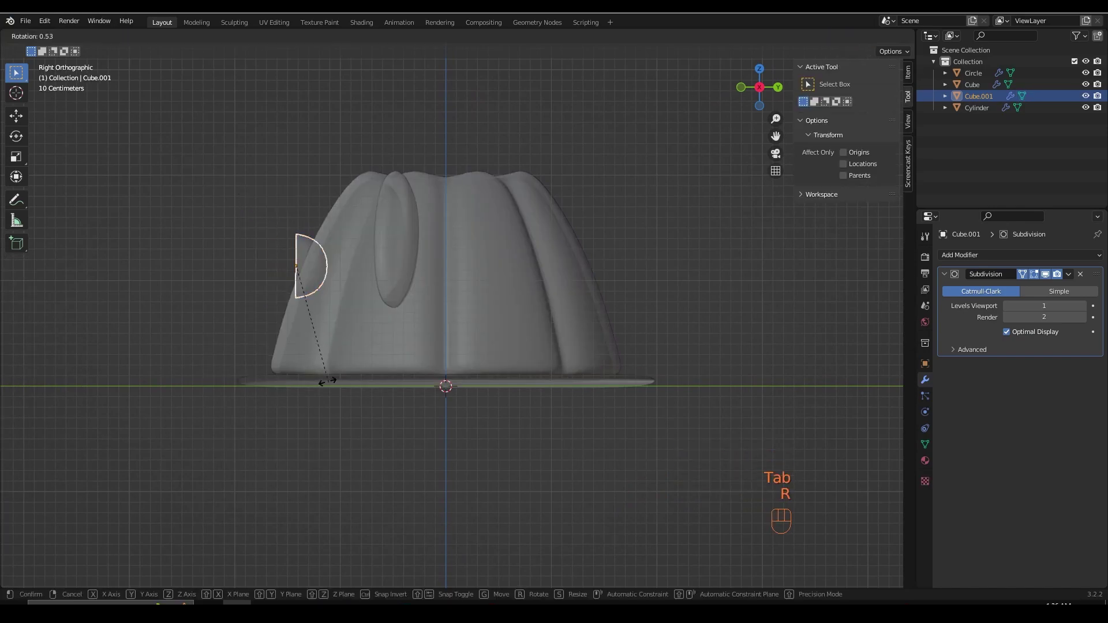
pyautogui.click(294, 362)
# - Scale the half sphere's open edge down, extrude it outward as the trunk's first segment, rotate the end -20.8° and lower it
pyautogui.press('Tab')
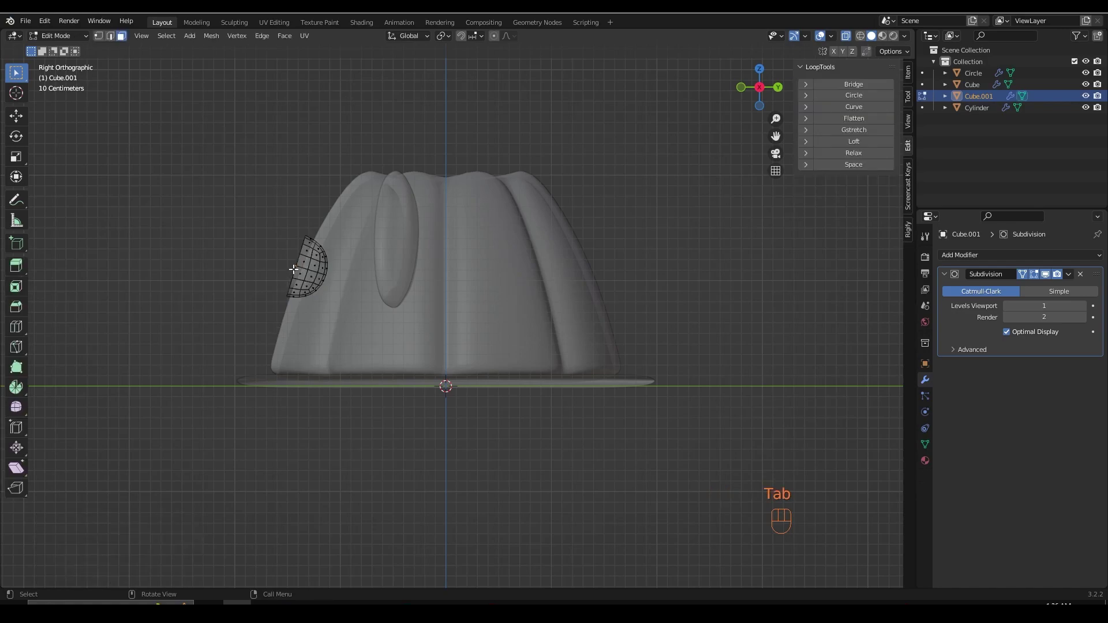
pyautogui.click(347, 277)
pyautogui.press('s')
pyautogui.click(329, 327)
pyautogui.press('e')
pyautogui.click(300, 323)
pyautogui.press('r')
pyautogui.click(351, 255)
pyautogui.press('g')
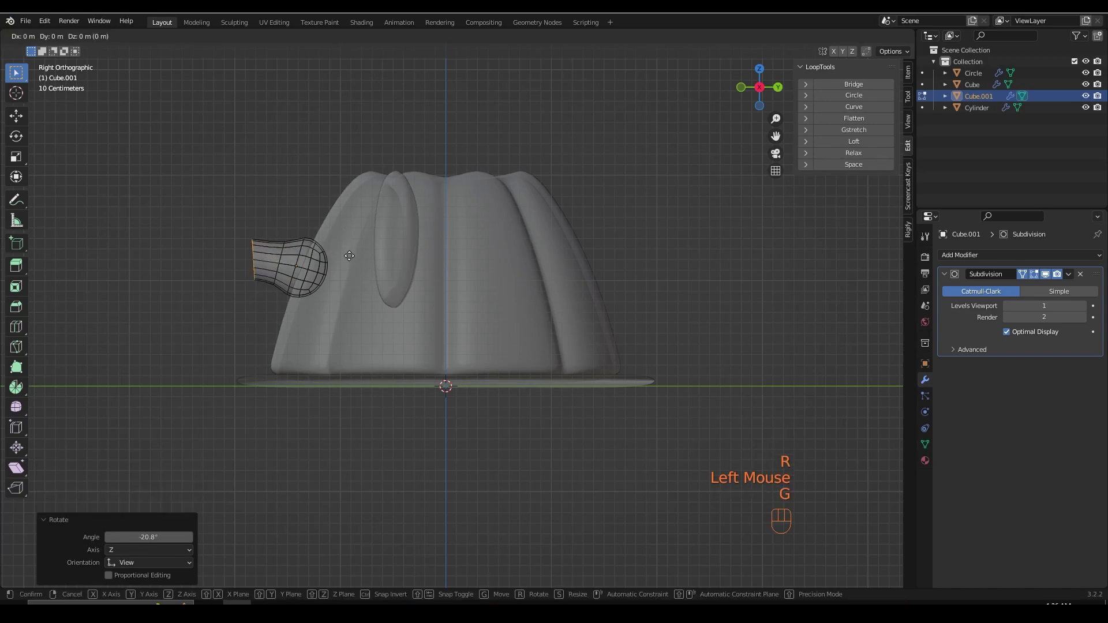
pyautogui.click(349, 280)
# - Rotate and scale the trunk's edge loops to bend the first segment downward and taper it
pyautogui.keyDown('alt'); pyautogui.click(282, 271); pyautogui.keyUp('alt')
pyautogui.press('r')
pyautogui.click(296, 198)
pyautogui.keyDown('alt'); pyautogui.click(280, 312); pyautogui.keyUp('alt')
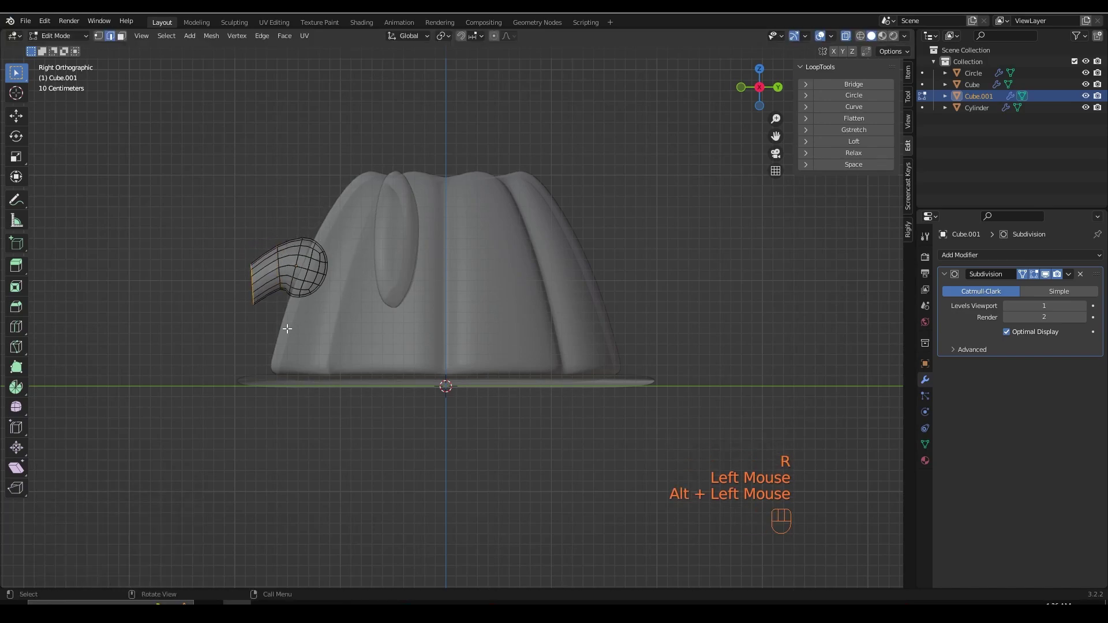
pyautogui.press('s')
pyautogui.click(299, 361)
# - Extrude the trunk's end about -0.15 m in Y and -0.10 m in Z, rotate it and move it about 0.06 m in Y, -0.10 m in Z
pyautogui.press('e')
pyautogui.click(292, 353)
pyautogui.press('r')
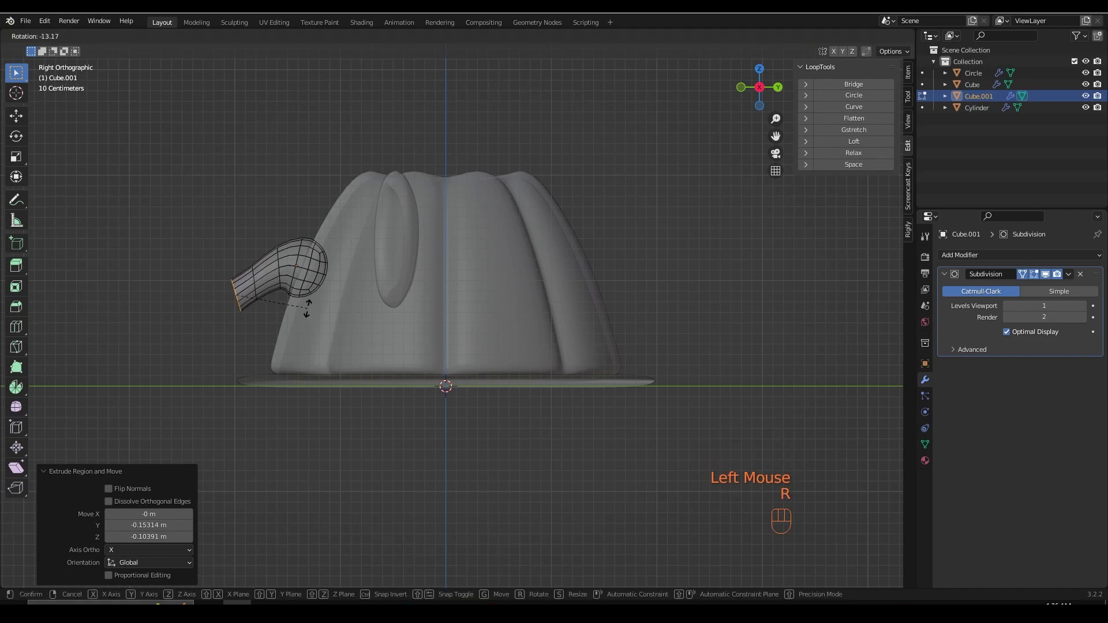
pyautogui.click(328, 348)
pyautogui.press('g')
pyautogui.click(323, 337)
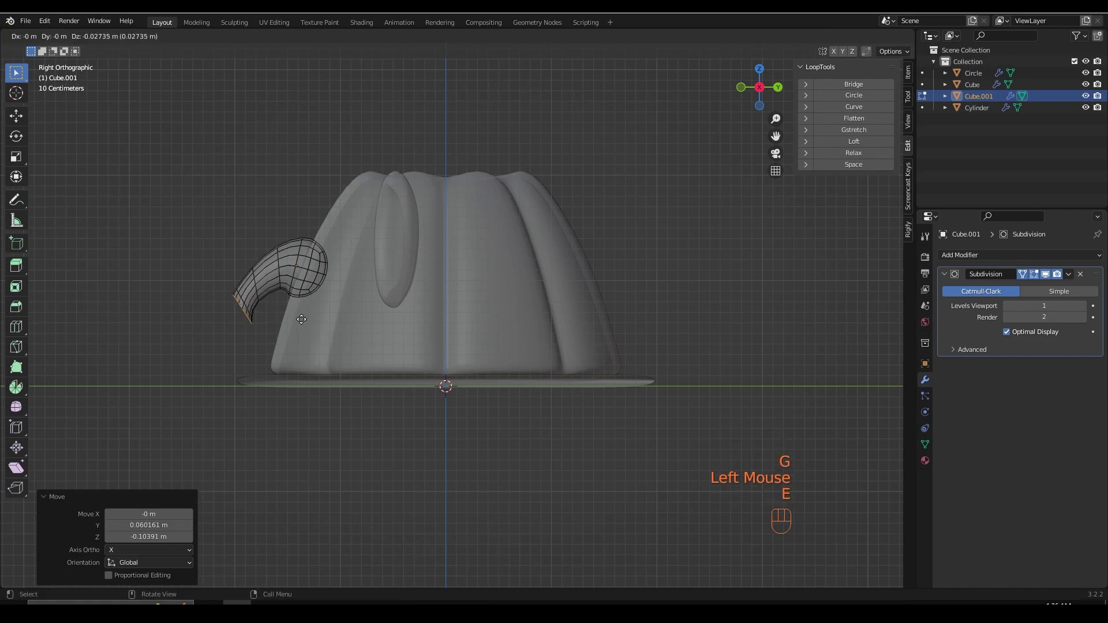
# - Extrude the trunk about -0.11 m in Y and -0.30 m in Z, and add an outward tip segment, scaled and rotated 23.6°
pyautogui.click(293, 341)
pyautogui.press('e')
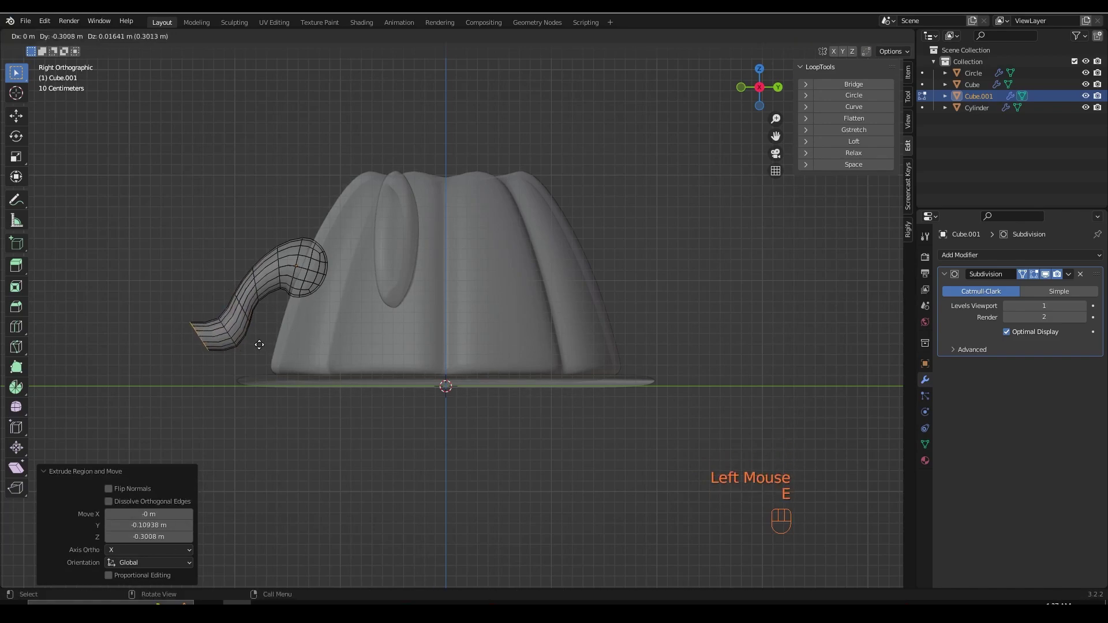
pyautogui.click(225, 387)
pyautogui.press('s')
pyautogui.click(208, 401)
pyautogui.press('r')
pyautogui.click(214, 410)
# - Shade the trunk smooth in Object Mode and display the model without X-ray
pyautogui.moveTo(213, 410); pyautogui.dragTo(345, 414, button='middle')
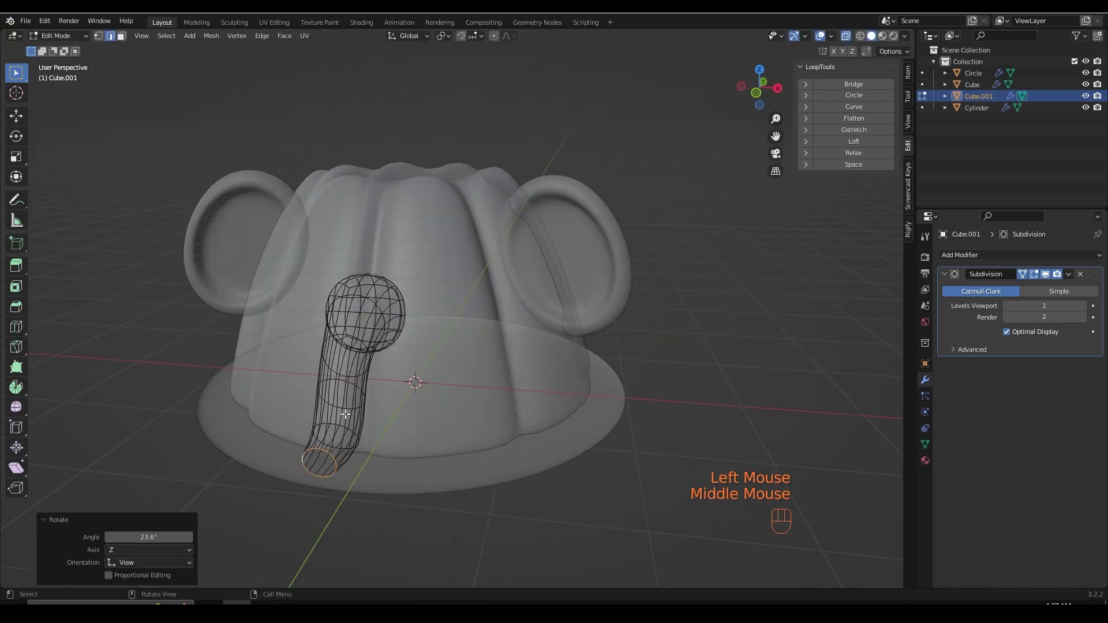
pyautogui.press('Tab')
pyautogui.doubleClick(345, 414)
pyautogui.scroll(-2, 535, 292)
pyautogui.moveTo(403, 339); pyautogui.dragTo(372, 331, button='middle')
pyautogui.scroll(2, 451, 322)
# - Try to extrude the trunk tip's open edge in place, scale it to 0.769, and undo it
pyautogui.press('Tab')
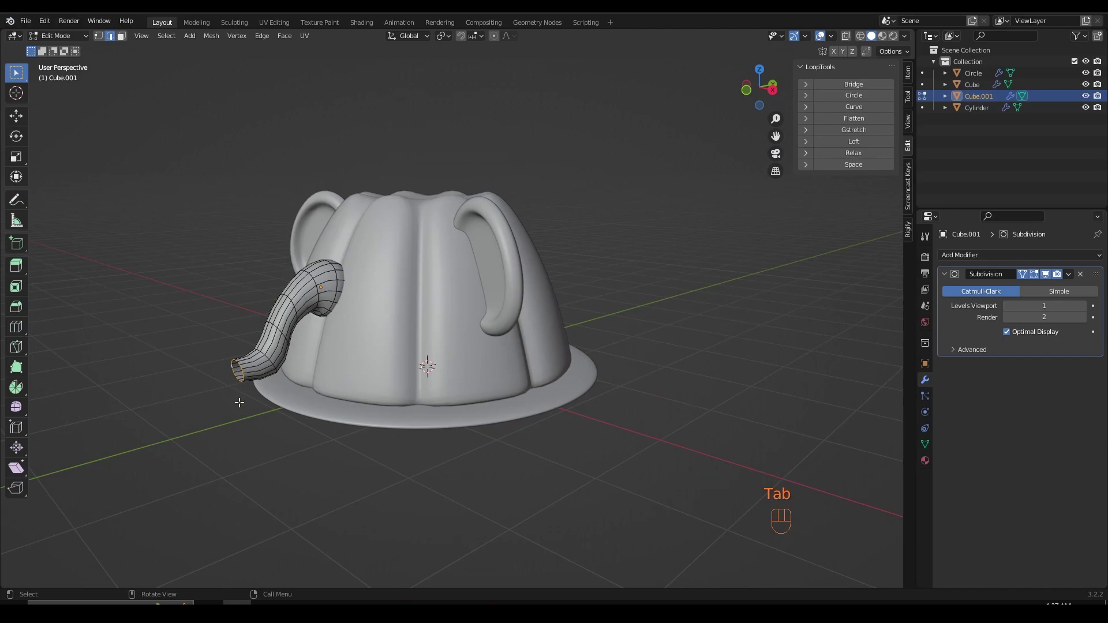
pyautogui.press('e')
pyautogui.click(228, 347)
pyautogui.press('s')
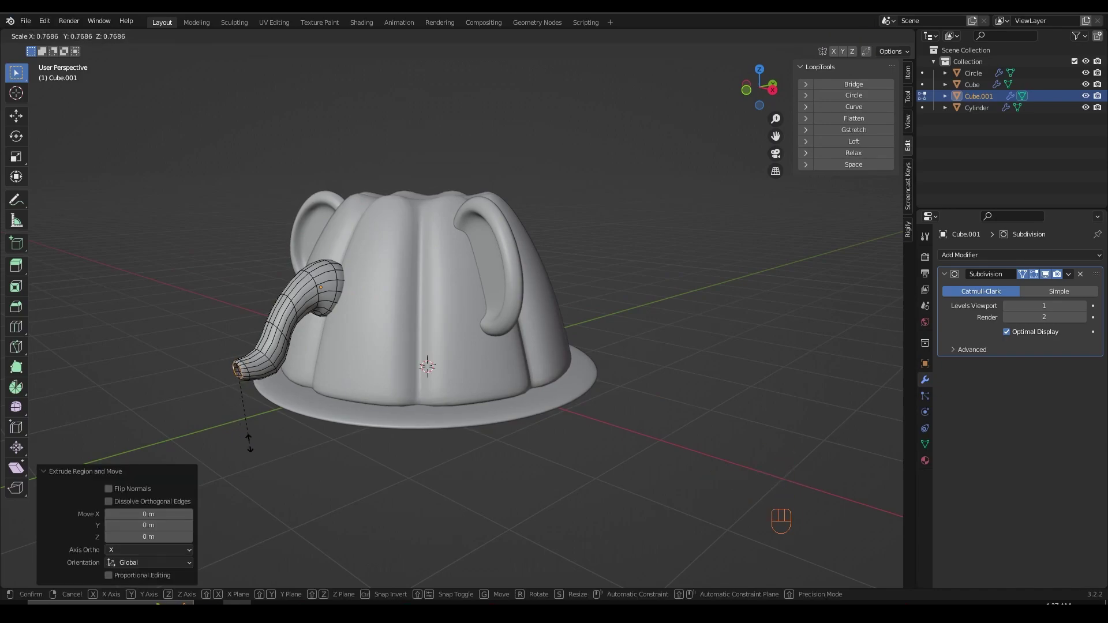
pyautogui.click(249, 443)
pyautogui.scroll(2, 173, 376)
pyautogui.keyDown('shift'); pyautogui.moveTo(145, 329); pyautogui.dragTo(126, 318, button='middle'); pyautogui.keyUp('shift')
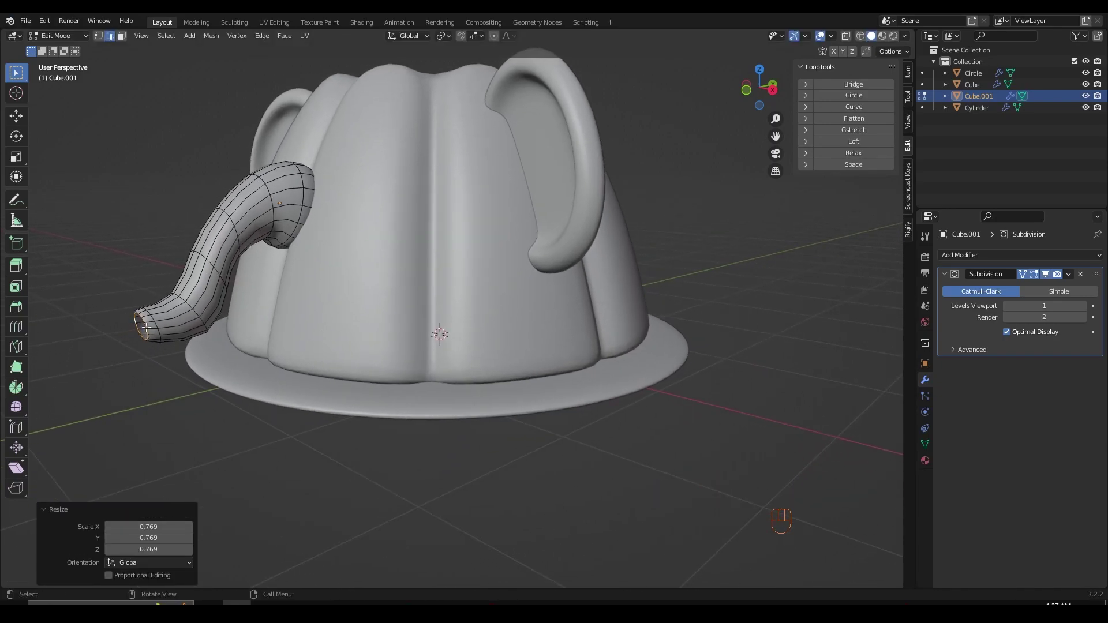
pyautogui.hotkey('ctrl', 'z')
pyautogui.scroll(-1, 168, 351)
# - Give the trunk wall thickness with a Solidify modifier set to 0.07 m
pyautogui.press('Tab')
pyautogui.moveTo(274, 329); pyautogui.dragTo(279, 339, button='middle')
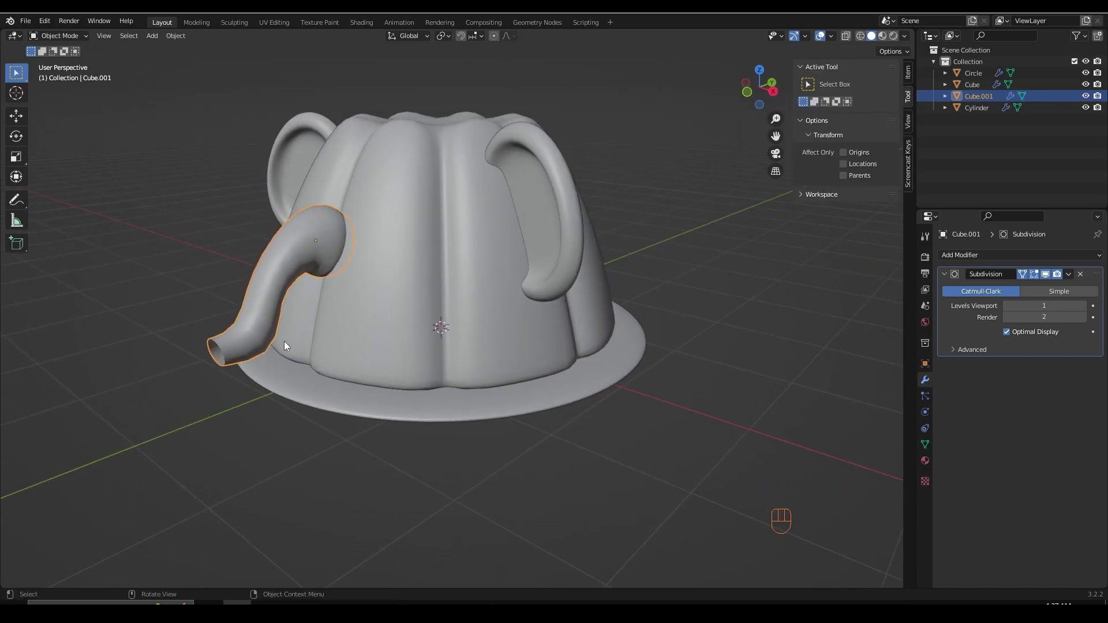
pyautogui.click(981, 255)
pyautogui.click(903, 457)
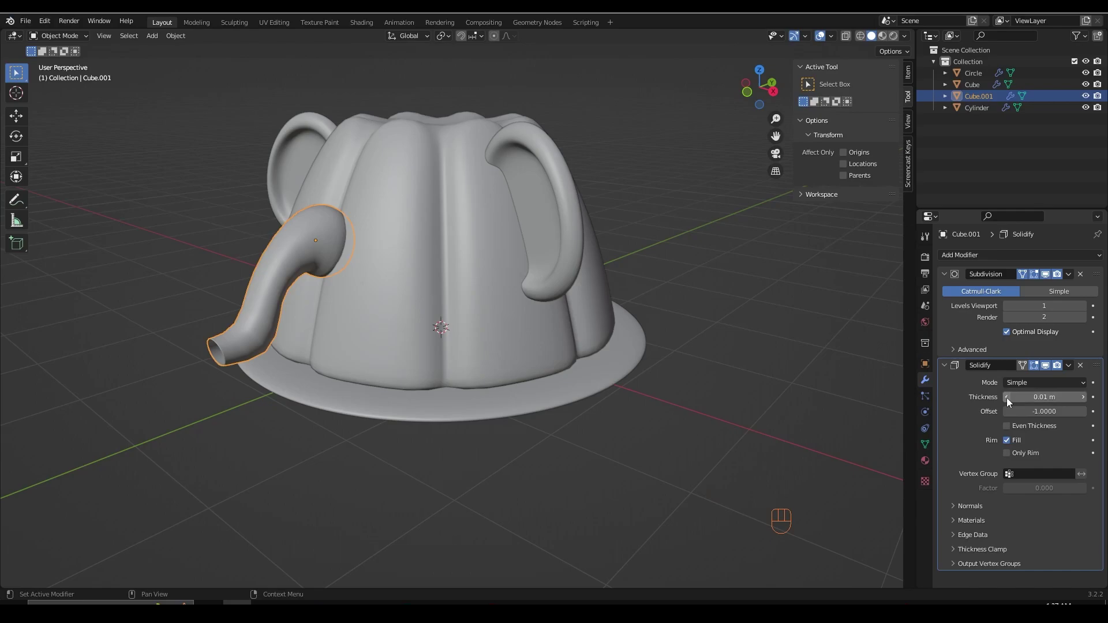
pyautogui.click(1007, 397)
pyautogui.click(1006, 397)
pyautogui.click(1007, 398)
pyautogui.click(1007, 397)
pyautogui.click(1007, 397)
pyautogui.click(1007, 397)
pyautogui.click(1008, 397)
pyautogui.click(1009, 398)
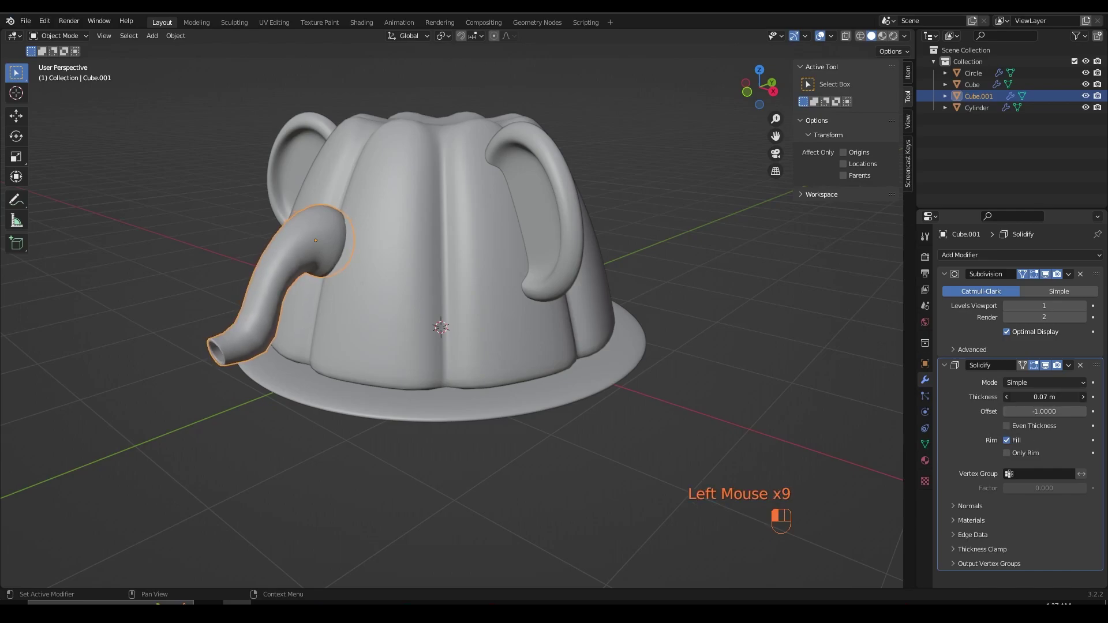
pyautogui.press('Tab')
pyautogui.press('Tab')
# - Examine the body with its trunk and both ears from the front
pyautogui.click(419, 295)
pyautogui.scroll(-1, 419, 295)
pyautogui.moveTo(419, 296); pyautogui.dragTo(510, 396, button='middle')
pyautogui.press('KP_1')
pyautogui.scroll(2, 510, 396)
pyautogui.keyDown('shift'); pyautogui.moveTo(557, 316); pyautogui.dragTo(629, 152, button='middle'); pyautogui.keyUp('shift')
pyautogui.click(629, 152)
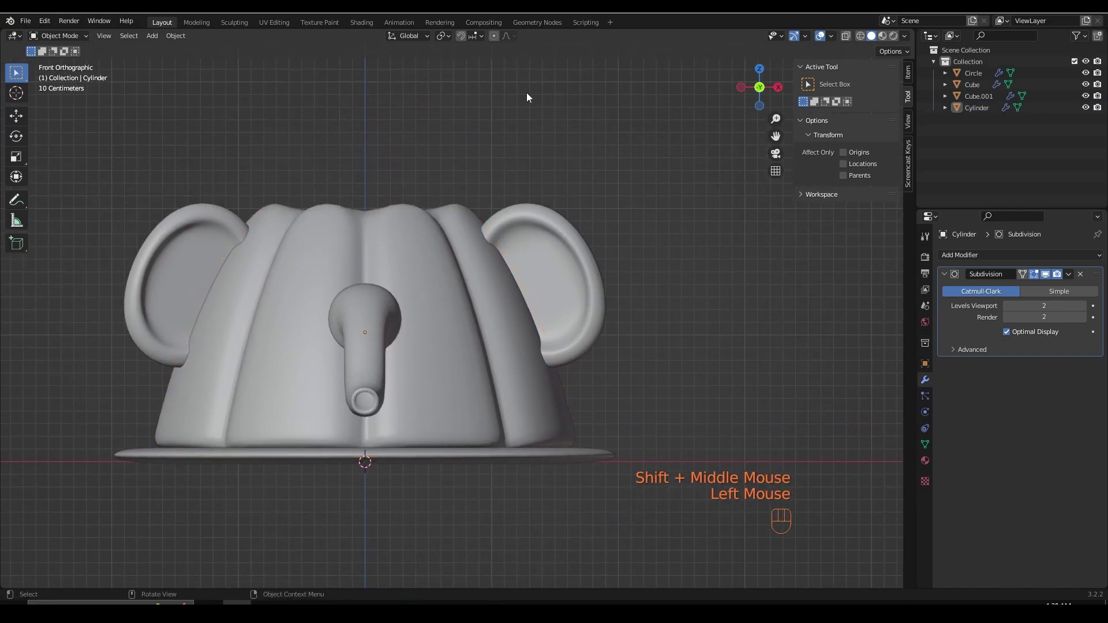
pyautogui.scroll(-1, 469, 269)
pyautogui.keyDown('shift'); pyautogui.moveTo(470, 269); pyautogui.dragTo(461, 235, button='middle'); pyautogui.keyUp('shift')
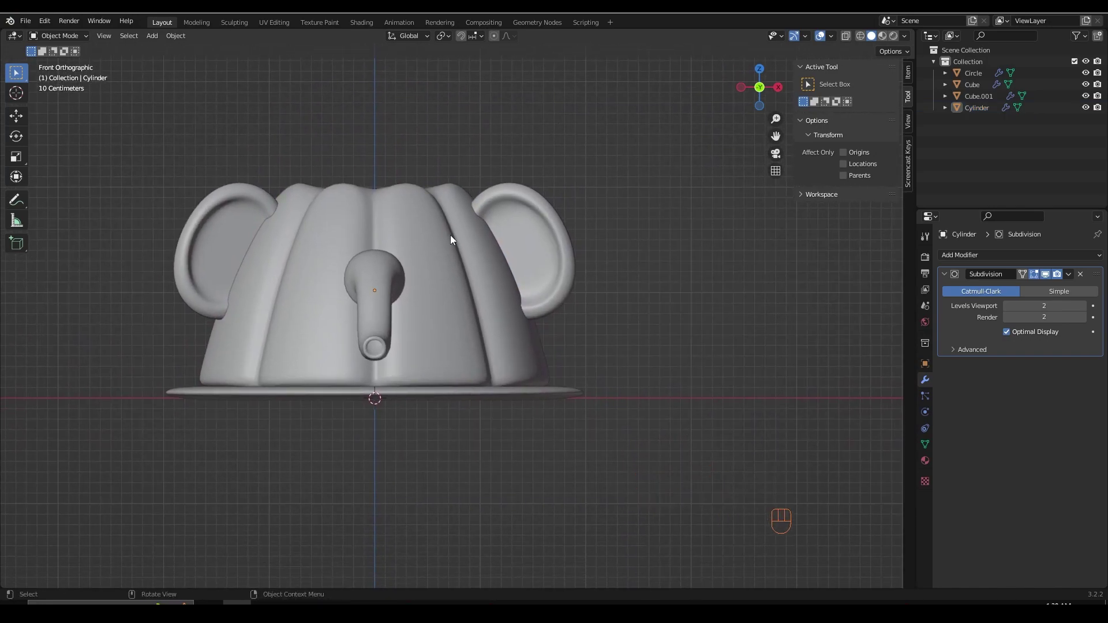
# - Add another cube with a Subdivision modifier and set its viewport level to 2
pyautogui.hotkey('shift', 'a')
pyautogui.moveTo(428, 247)
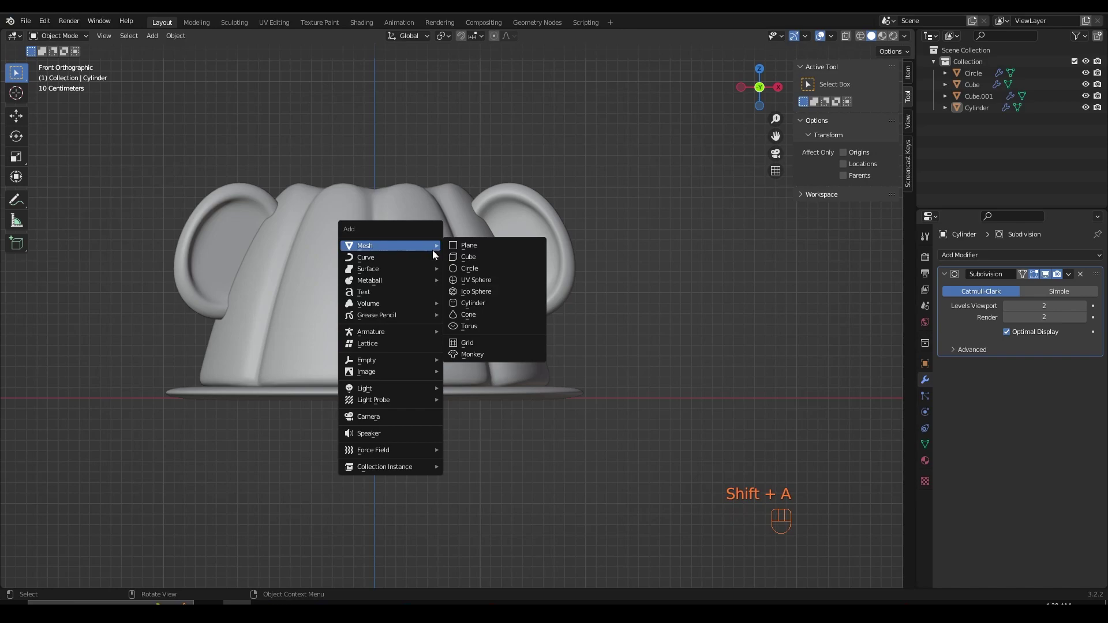
pyautogui.click(470, 258)
pyautogui.click(981, 255)
pyautogui.click(886, 465)
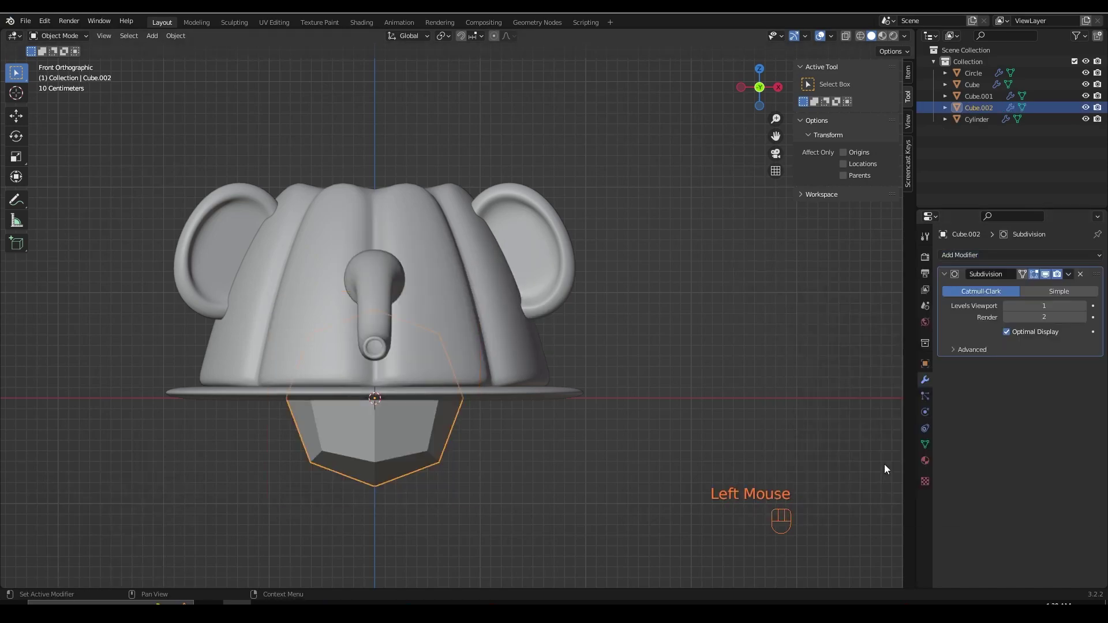
pyautogui.click(1085, 309)
# - Scale the new cube to 0.668 and move it forward and up to the body's front above the trunk
pyautogui.press('s')
pyautogui.click(459, 451)
pyautogui.press('KP_3')
pyautogui.press('g')
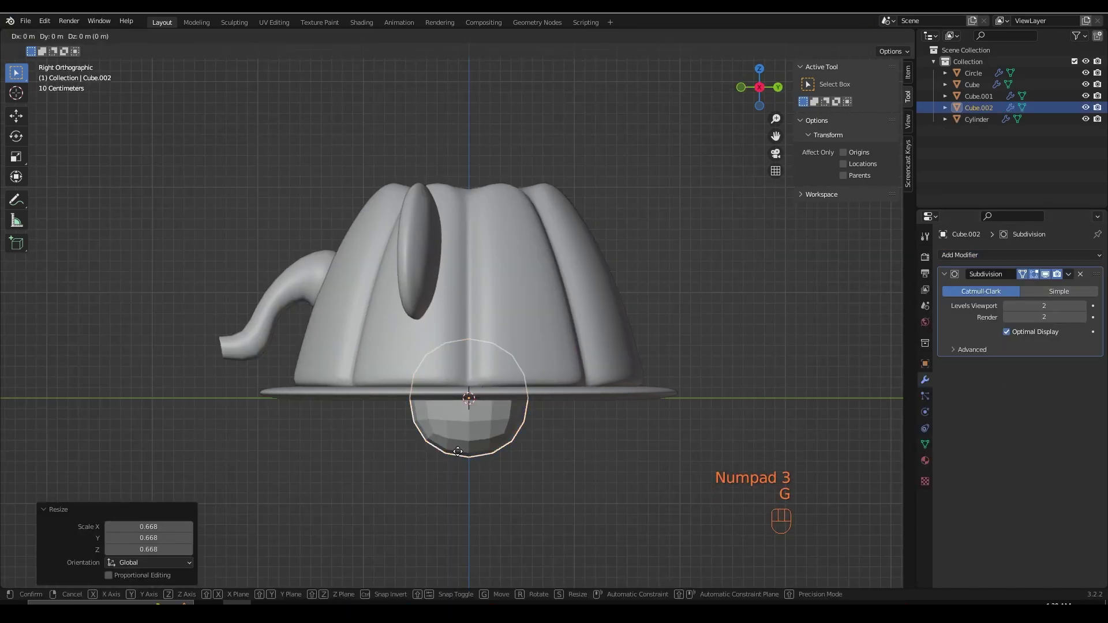
pyautogui.press('y')
pyautogui.click(260, 453)
pyautogui.press('g')
pyautogui.press('z')
pyautogui.click(408, 292)
pyautogui.press('g')
pyautogui.press('y')
pyautogui.click(491, 305)
# - Shrink the rounded cube, flatten it along Y, tilt it to match the body's slope and place it against the front surface
pyautogui.press('s')
pyautogui.click(533, 281)
pyautogui.press('s')
pyautogui.press('y')
pyautogui.click(403, 240)
pyautogui.press('r')
pyautogui.click(421, 375)
pyautogui.press('s')
pyautogui.click(424, 310)
pyautogui.press('g')
pyautogui.click(467, 328)
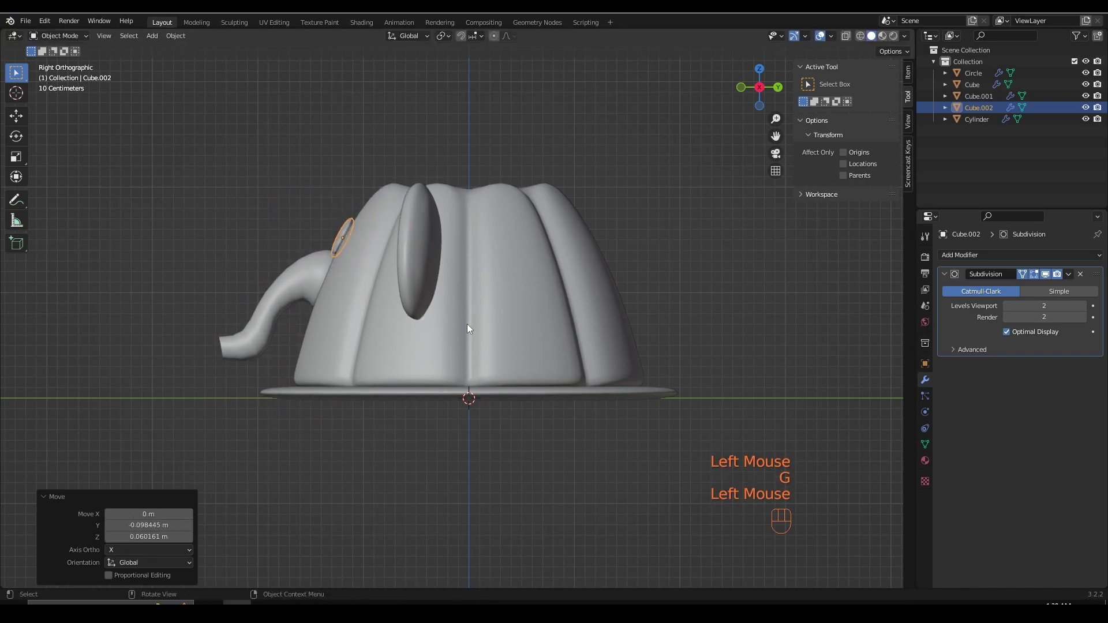
# - Shift the flattened disc along X to one side of the trunk as an eye and scale it to 0.533
pyautogui.press('KP_1')
pyautogui.press('g')
pyautogui.press('x')
pyautogui.click(476, 303)
pyautogui.press('s')
pyautogui.click(440, 258)
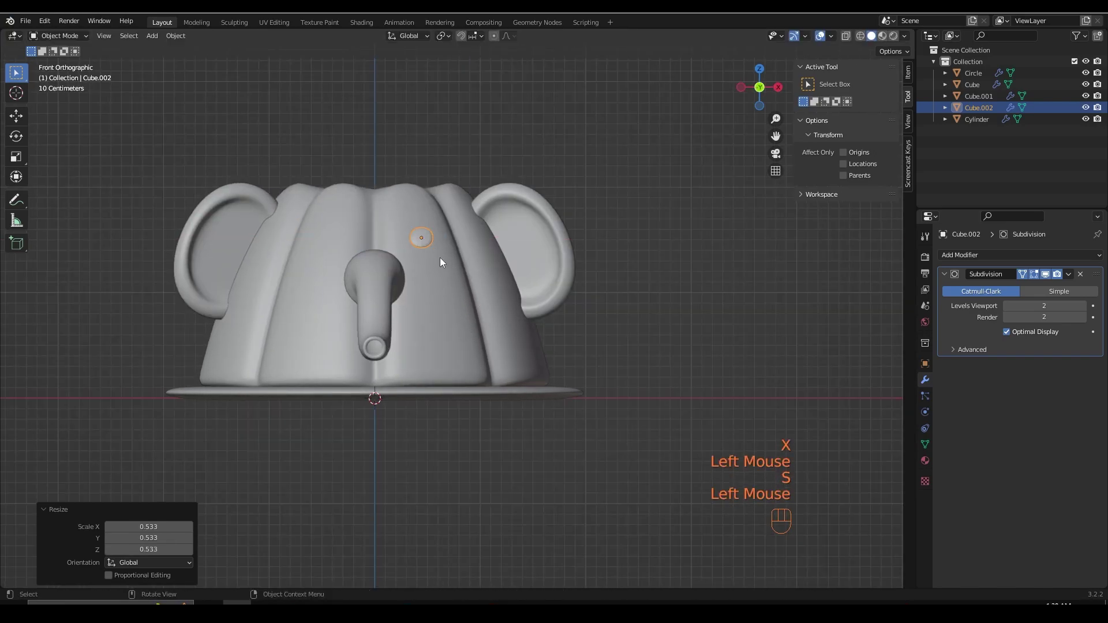
# - Shade the eye smooth and apply its Subdivision modifier, adding a fresh one at viewport level 2
pyautogui.rightClick(440, 261)
pyautogui.click(1018, 287)
pyautogui.click(993, 254)
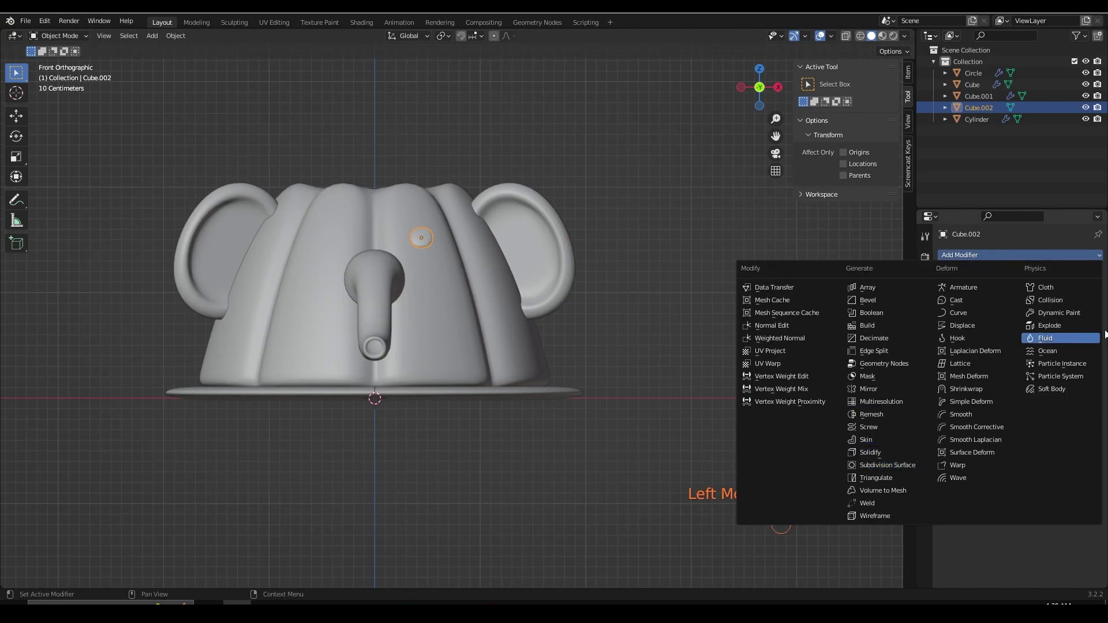
pyautogui.click(884, 466)
pyautogui.click(1084, 306)
# - Move the eye about 0.087 m along Y into the body's surface
pyautogui.scroll(3, 521, 224)
pyautogui.scroll(-1, 439, 211)
pyautogui.keyDown('shift'); pyautogui.moveTo(411, 205); pyautogui.dragTo(422, 269, button='middle'); pyautogui.keyUp('shift')
pyautogui.scroll(2, 428, 214)
pyautogui.click(415, 216)
pyautogui.press('Tab')
pyautogui.scroll(2, 415, 215)
pyautogui.scroll(-4, 415, 215)
pyautogui.press('Tab')
pyautogui.press('KP_3')
pyautogui.scroll(3, 438, 255)
pyautogui.press('g')
pyautogui.press('y')
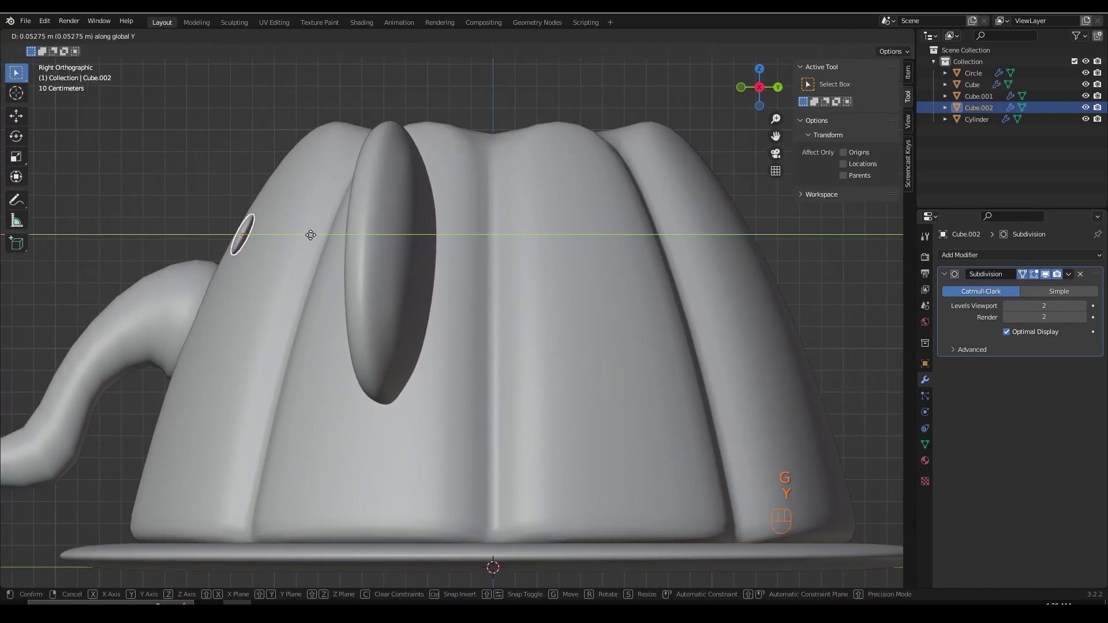
pyautogui.click(318, 241)
# - Rotate the eye in top view to follow the body's curvature and reposition it against the surface
pyautogui.moveTo(319, 241); pyautogui.dragTo(428, 361, button='middle')
pyautogui.press('KP_7')
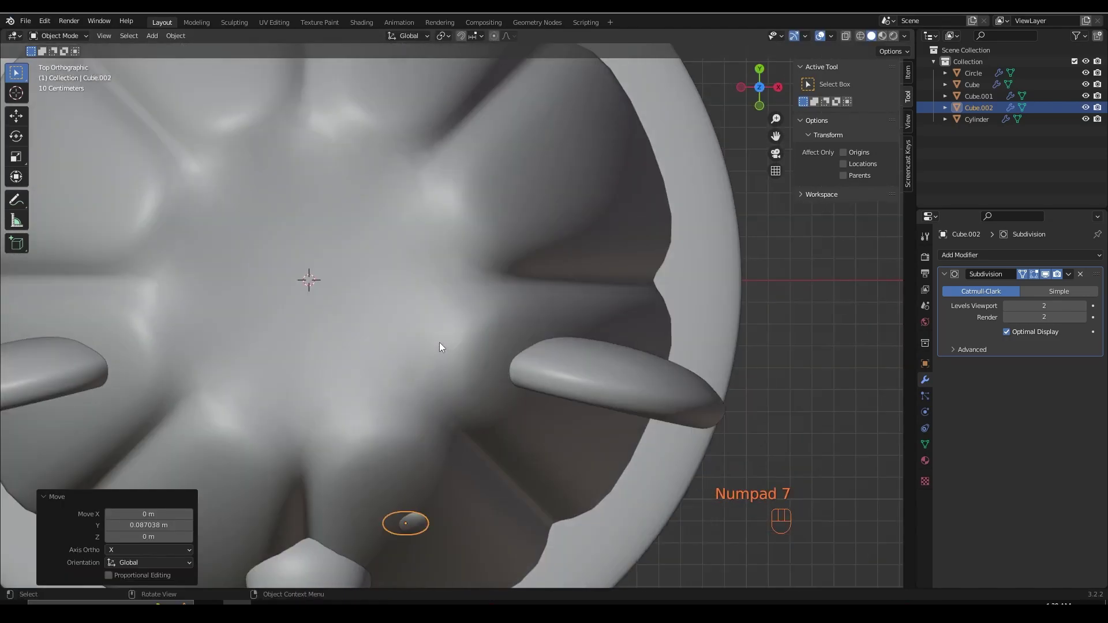
pyautogui.press('r')
pyautogui.click(475, 389)
pyautogui.press('g')
pyautogui.click(477, 441)
# - Check the eye from the front and at an angle, and nudge it into its final position on the body
pyautogui.moveTo(478, 440); pyautogui.dragTo(370, 392, button='middle')
pyautogui.press('KP_1')
pyautogui.scroll(-3, 370, 393)
pyautogui.click(455, 235)
pyautogui.scroll(1, 455, 234)
pyautogui.scroll(-1, 455, 235)
pyautogui.moveTo(454, 235); pyautogui.dragTo(387, 247, button='middle')
pyautogui.click(297, 265)
pyautogui.scroll(2, 298, 264)
pyautogui.press('g')
pyautogui.click(293, 234)
pyautogui.press('KP_1')
pyautogui.scroll(-2, 387, 247)
# - Apply the eye's transforms and add a Mirror modifier on the X axis to create the second eye
pyautogui.keyDown('shift'); pyautogui.moveTo(455, 228); pyautogui.dragTo(429, 301, button='middle'); pyautogui.keyUp('shift')
pyautogui.hotkey('ctrl', 'a')
pyautogui.click(438, 312)
pyautogui.click(1019, 255)
pyautogui.click(883, 374)
pyautogui.scroll(-2, 664, 329)
# - Filter the add-ons in the preferences for "ex" and check the Add Mesh: Extra Objects add-on
pyautogui.click(25, 21)
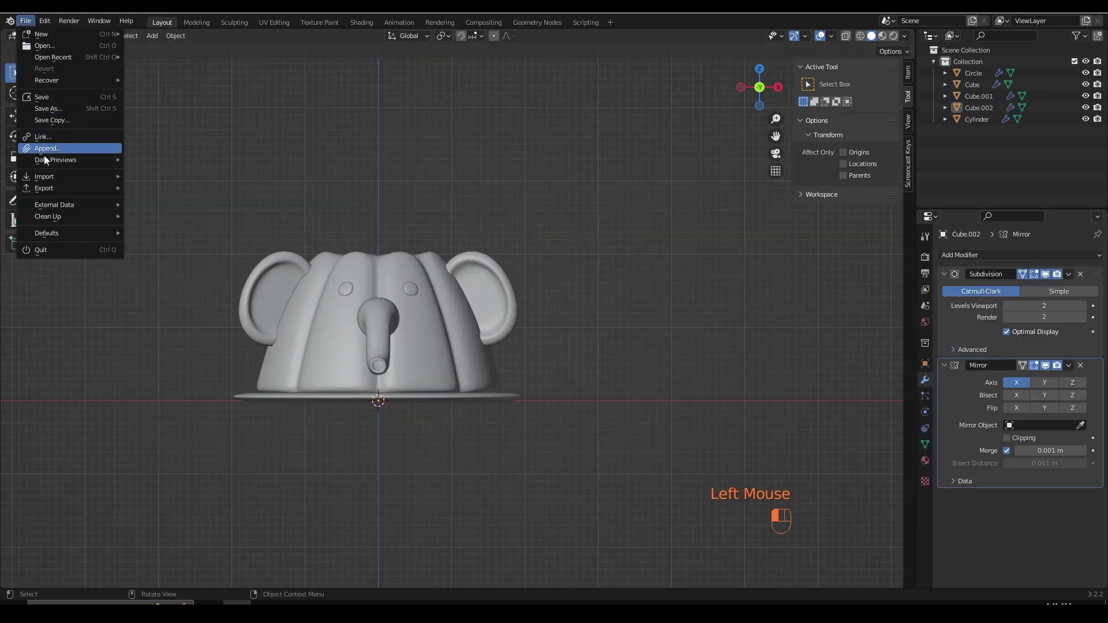
pyautogui.moveTo(44, 21)
pyautogui.click(75, 188)
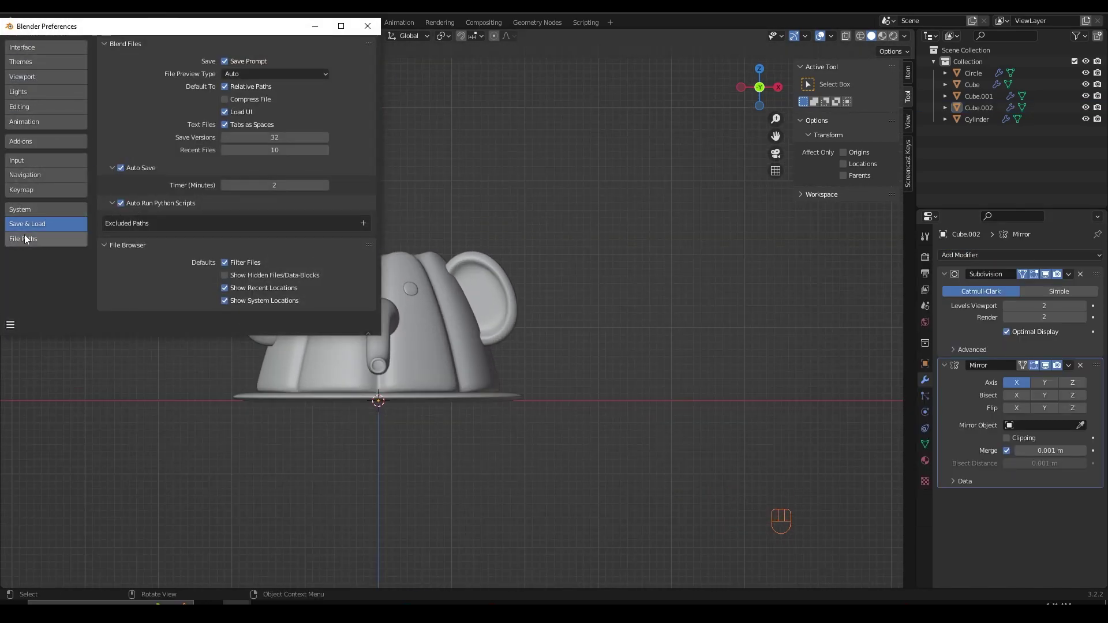
pyautogui.click(48, 140)
pyautogui.click(324, 60)
pyautogui.write('ex')
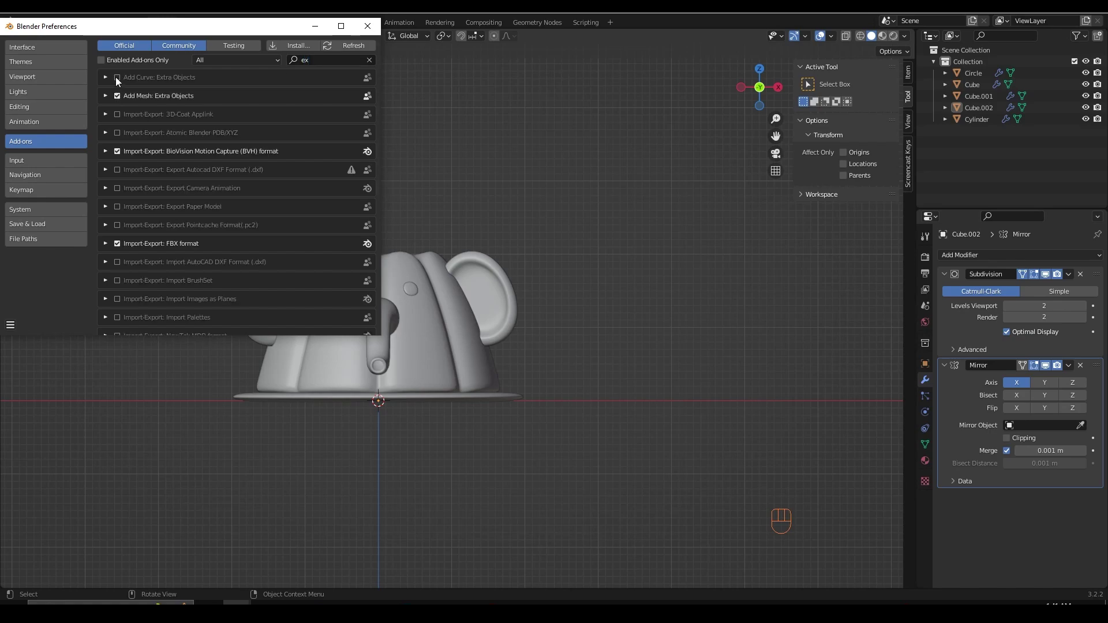
pyautogui.click(369, 25)
# - Add a five-pointed simple star mesh, increase its height and move it up about 3.69 m above the pudding
pyautogui.hotkey('shift', 'a')
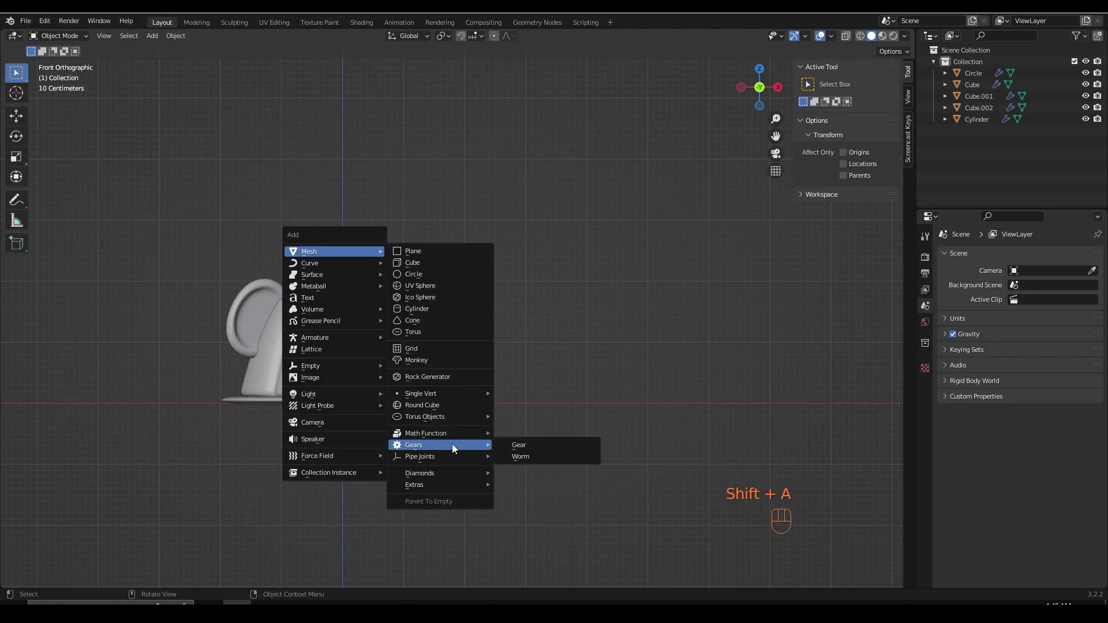
pyautogui.moveTo(447, 489)
pyautogui.click(540, 516)
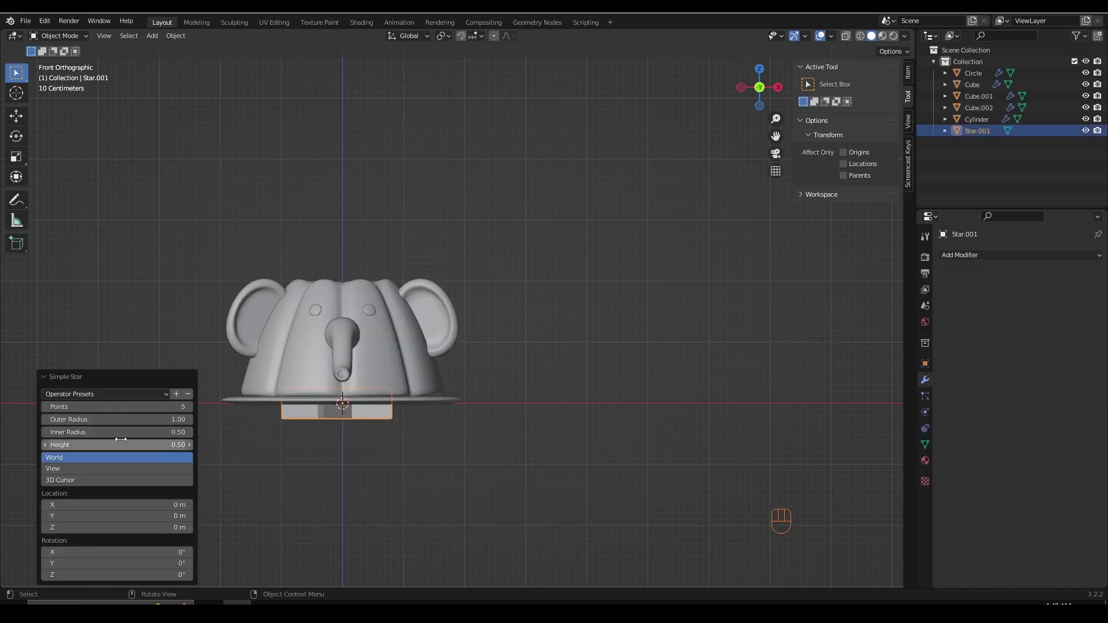
pyautogui.press('KP_Enter')
pyautogui.press('g')
pyautogui.press('z')
pyautogui.click(342, 254)
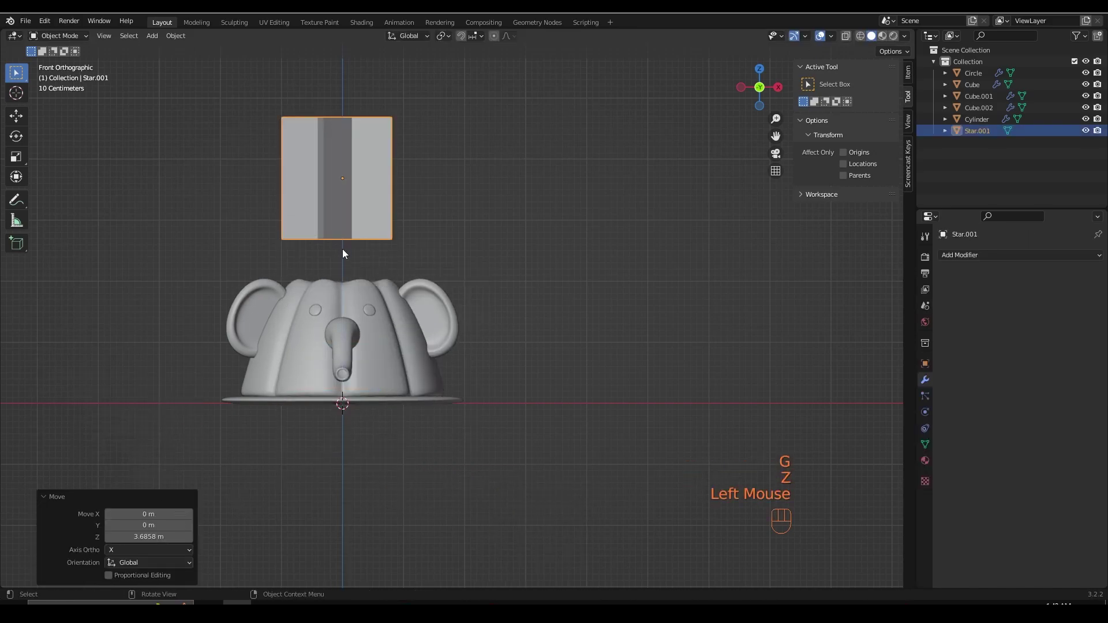
# - Cut five edge loops along the star's height and add a Subdivision modifier at viewport level 2
pyautogui.press('Tab')
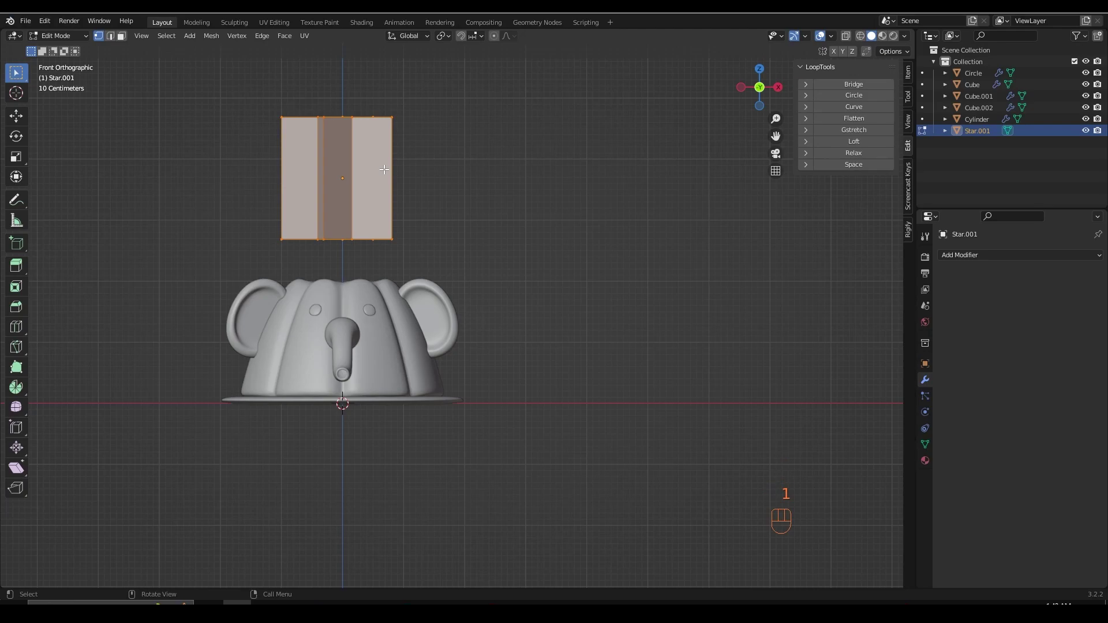
pyautogui.click(385, 170)
pyautogui.click(981, 254)
pyautogui.click(841, 460)
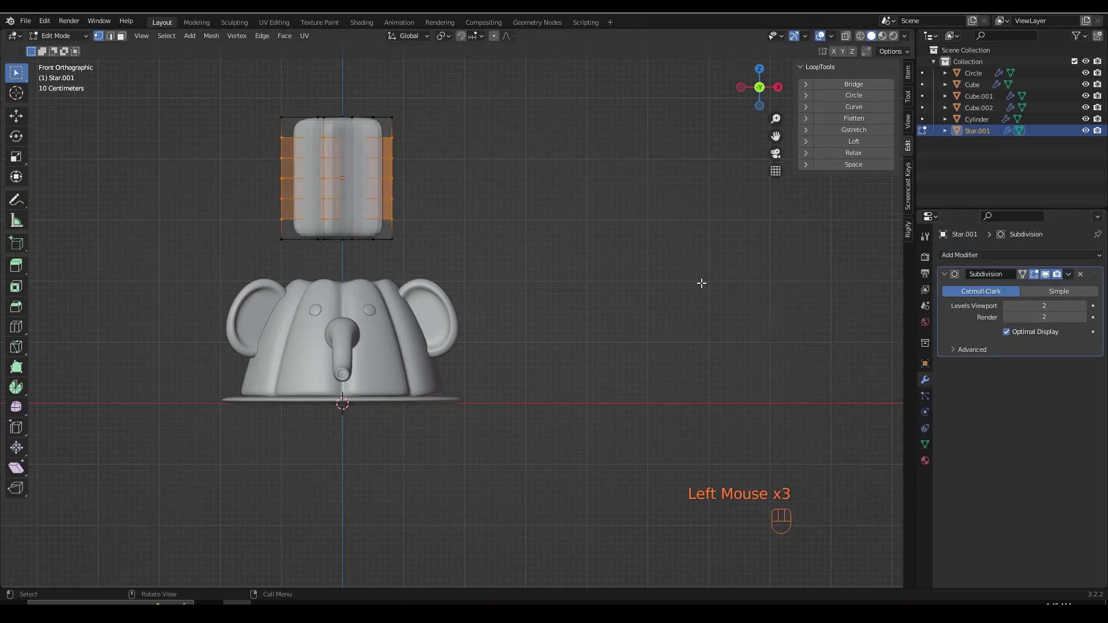
# - Twist the star 171° about Z from its top centre vertex, using smooth proportional editing with size 2.358
pyautogui.moveTo(348, 164); pyautogui.dragTo(323, 145, button='middle')
pyautogui.click(310, 134)
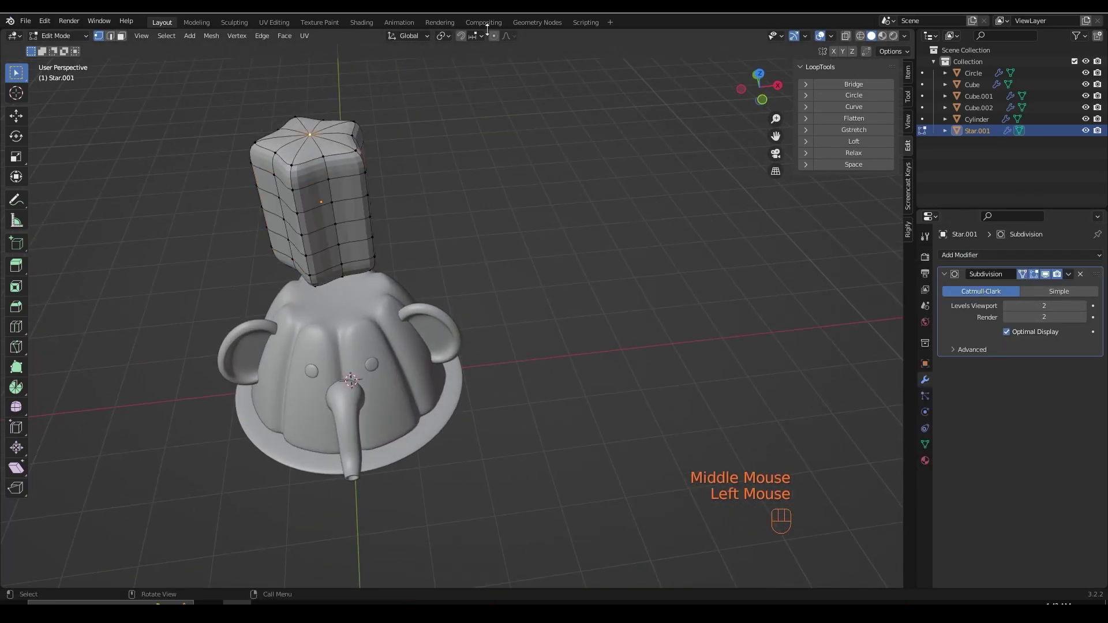
pyautogui.press('KP_1')
pyautogui.press('r')
pyautogui.scroll(-3, 363, 151)
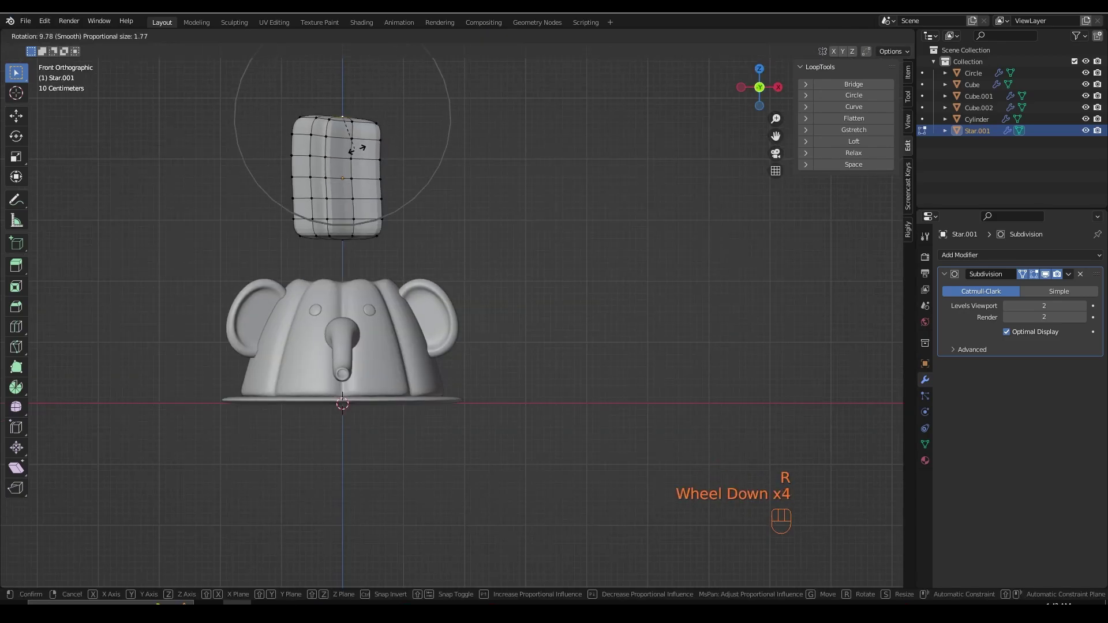
pyautogui.click(353, 148)
pyautogui.press('r')
pyautogui.press('z')
pyautogui.scroll(-3, 346, 122)
pyautogui.scroll(4, 331, 106)
pyautogui.scroll(2, 333, 107)
pyautogui.scroll(-5, 333, 107)
pyautogui.click(335, 108)
# - Taper the star's top with proportional scaling, first 0.707 at size 0.467 and again -0.034 at size 1.331
pyautogui.press('s')
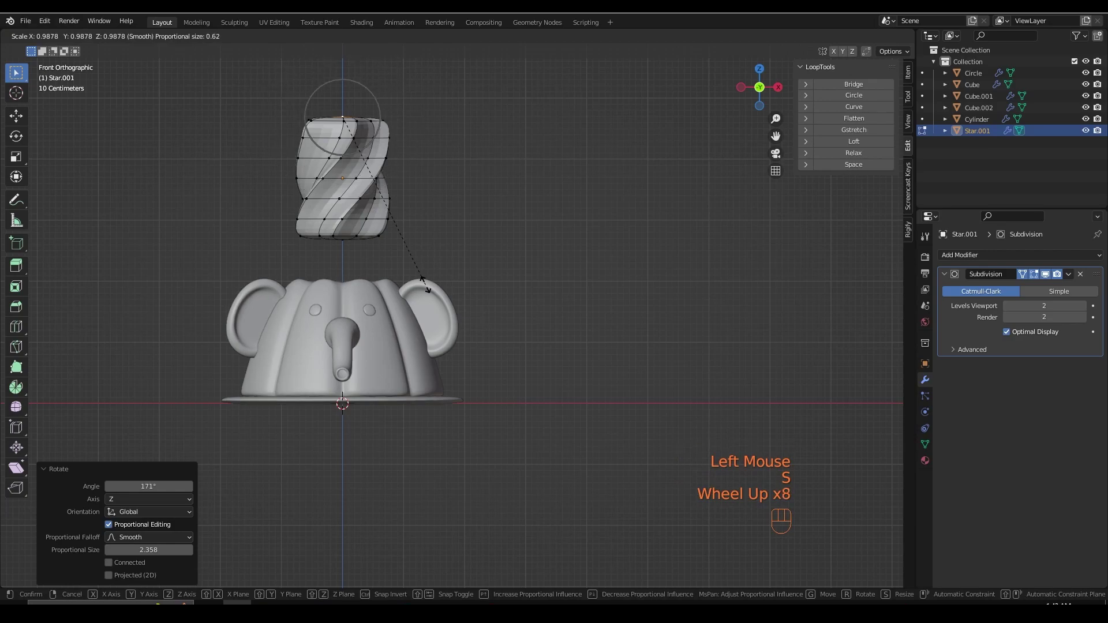
pyautogui.click(401, 237)
pyautogui.press('s')
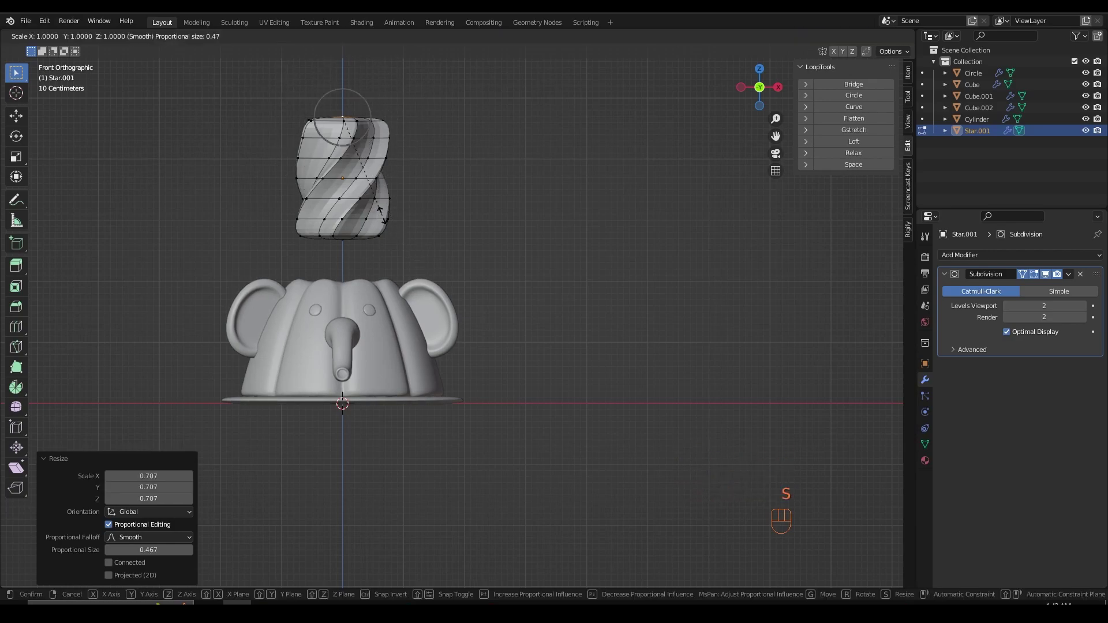
pyautogui.scroll(5, 364, 158)
pyautogui.scroll(3, 381, 188)
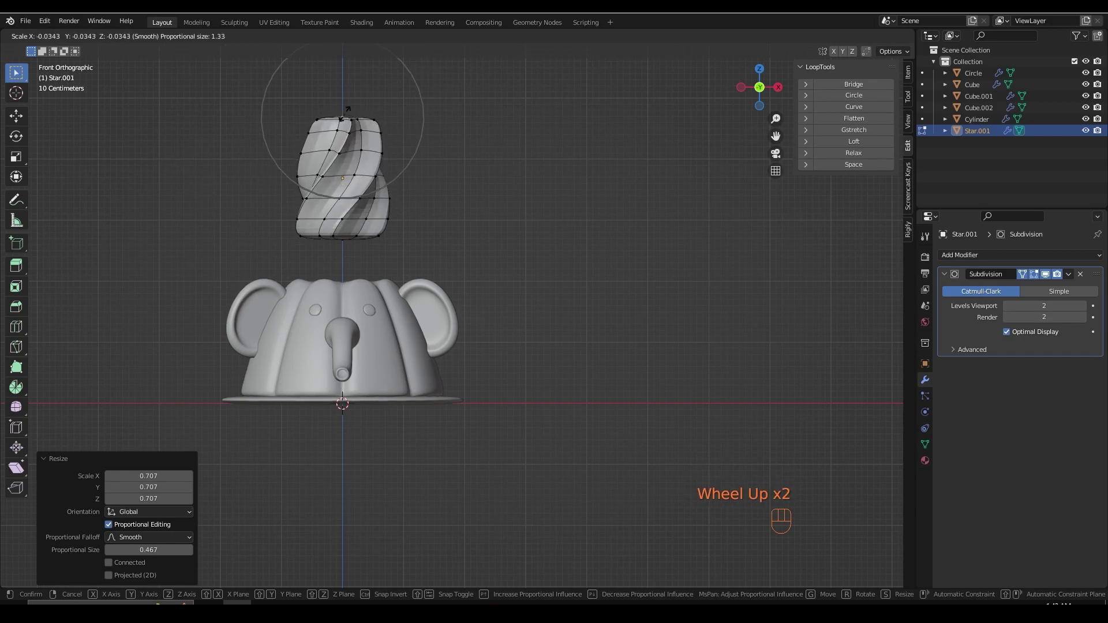
pyautogui.click(346, 113)
# - Scale the twisted star's top again to -0.259 with proportional size 1.331
pyautogui.scroll(-2, 339, 181)
pyautogui.moveTo(339, 181); pyautogui.dragTo(436, 250, button='middle')
pyautogui.press('KP_1')
pyautogui.press('s')
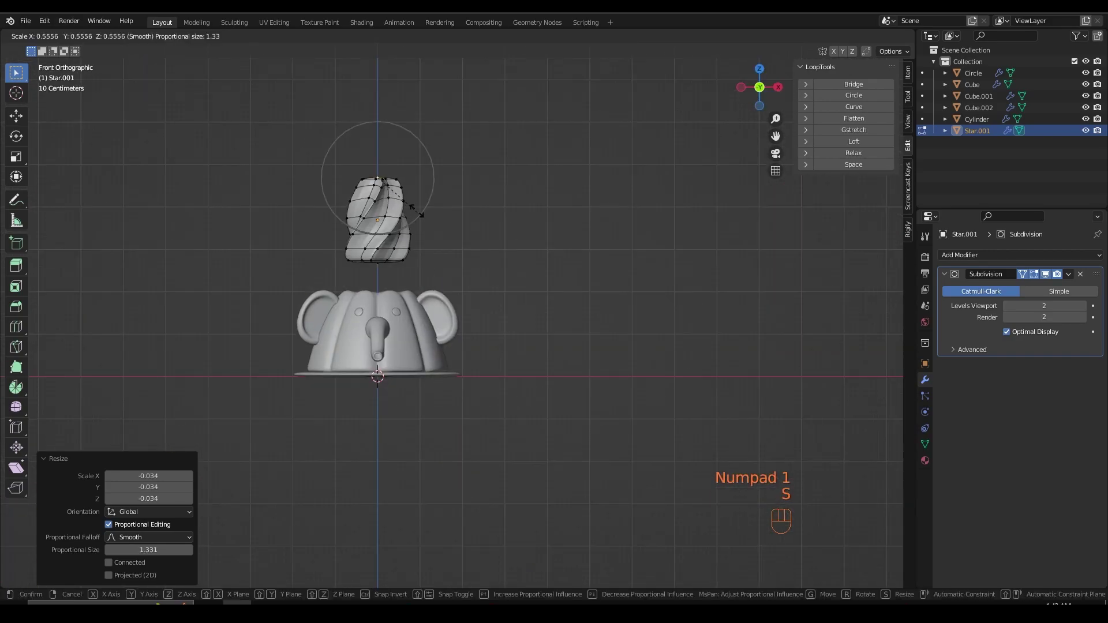
pyautogui.click(370, 157)
pyautogui.moveTo(372, 206); pyautogui.dragTo(398, 285, button='middle')
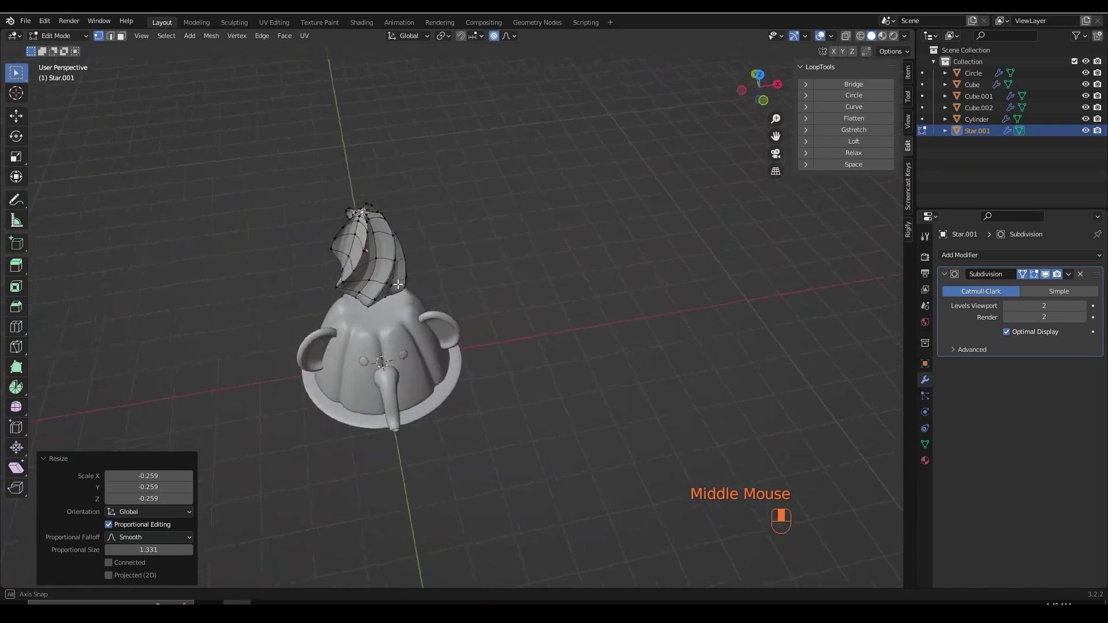
# - Twist the star's top further about Z and narrow it with proportional editing to form a cream swirl
pyautogui.press('KP_1')
pyautogui.press('s')
pyautogui.press('r')
pyautogui.press('z')
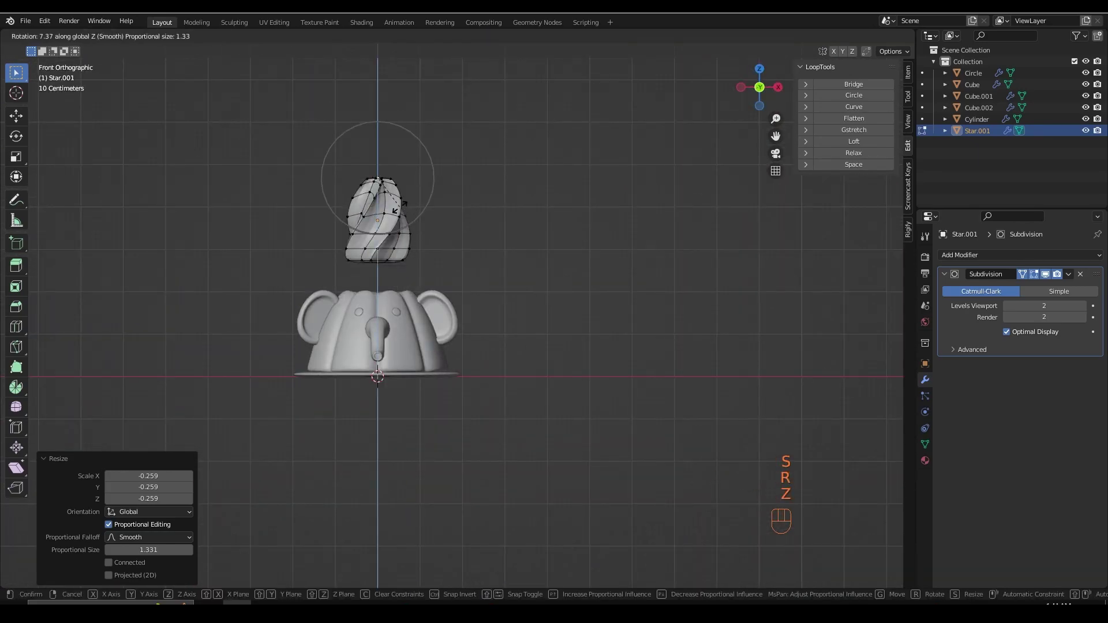
pyautogui.scroll(-4, 374, 190)
pyautogui.click(374, 191)
pyautogui.scroll(1, 374, 190)
pyautogui.press('s')
pyautogui.click(372, 167)
# - Flatten the swirl to 0.555 along Z, resize it and seat it on top of the pudding
pyautogui.press('Tab')
pyautogui.press('s')
pyautogui.press('z')
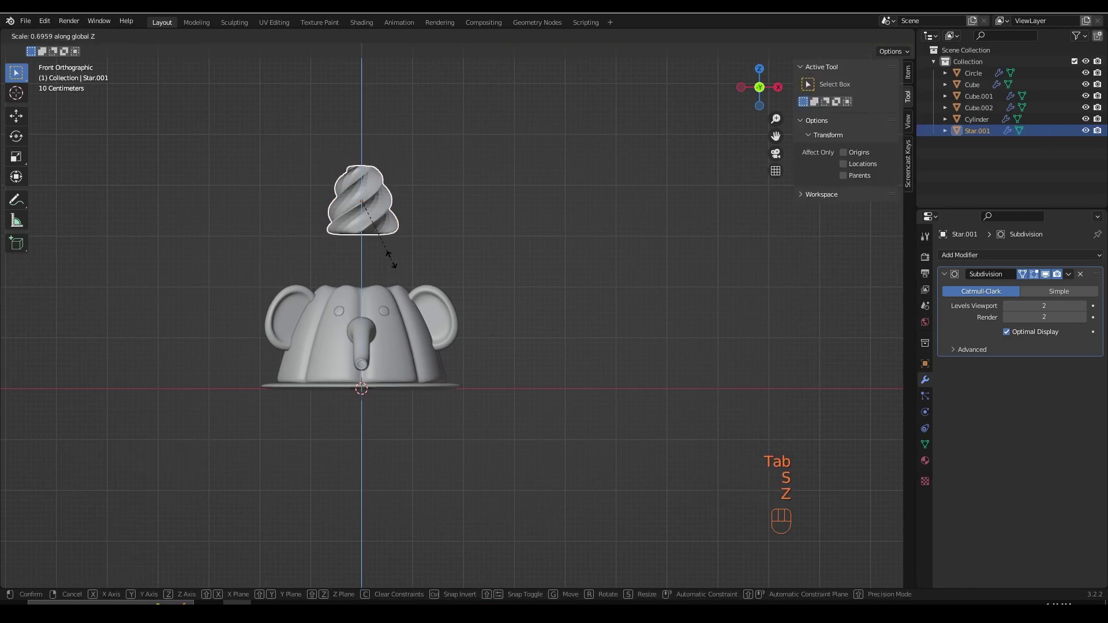
pyautogui.click(387, 240)
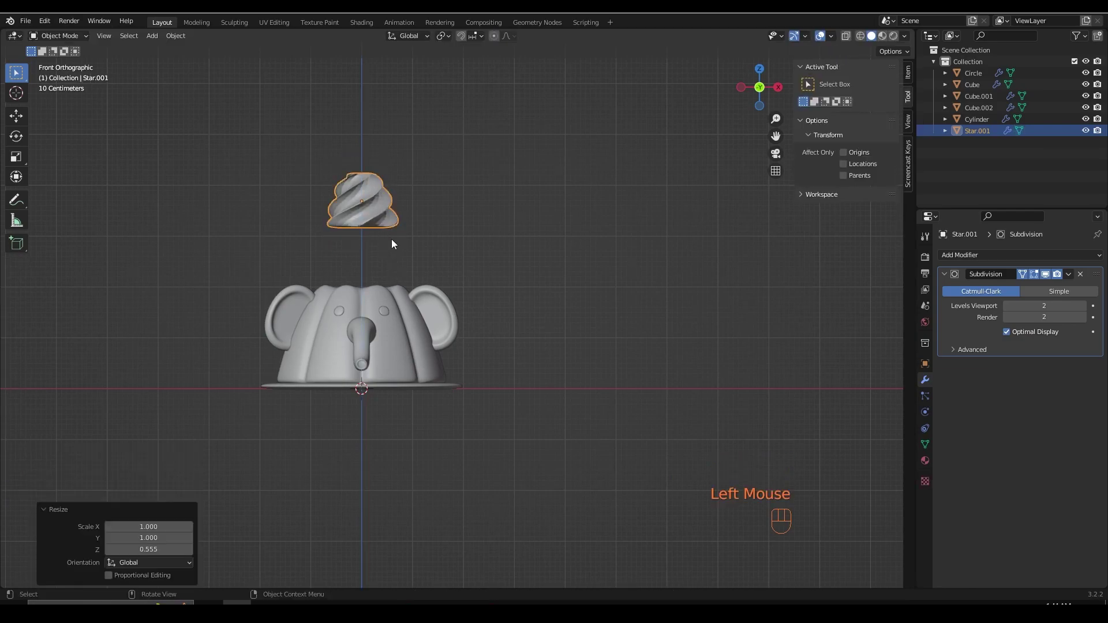
pyautogui.press('s')
pyautogui.click(419, 286)
pyautogui.click(421, 281)
pyautogui.scroll(2, 427, 265)
pyautogui.keyDown('shift'); pyautogui.moveTo(427, 266); pyautogui.dragTo(360, 266, button='middle'); pyautogui.keyUp('shift')
pyautogui.scroll(2, 435, 248)
# - Scale the swirl's tip to 0.402 with proportional size 0.909
pyautogui.press('Tab')
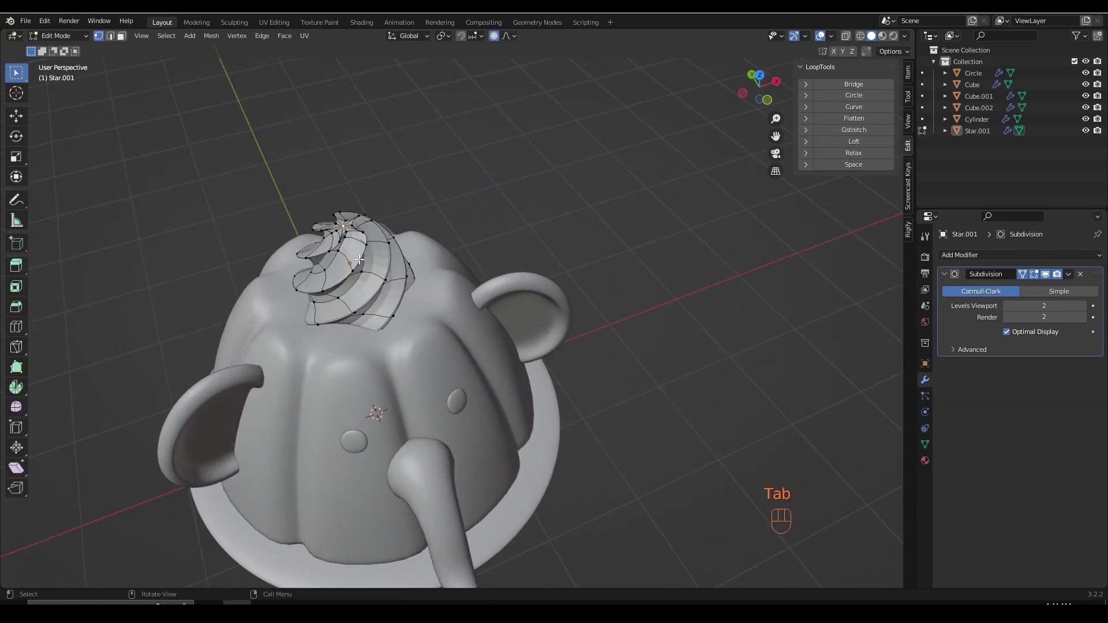
pyautogui.press('s')
pyautogui.click(369, 289)
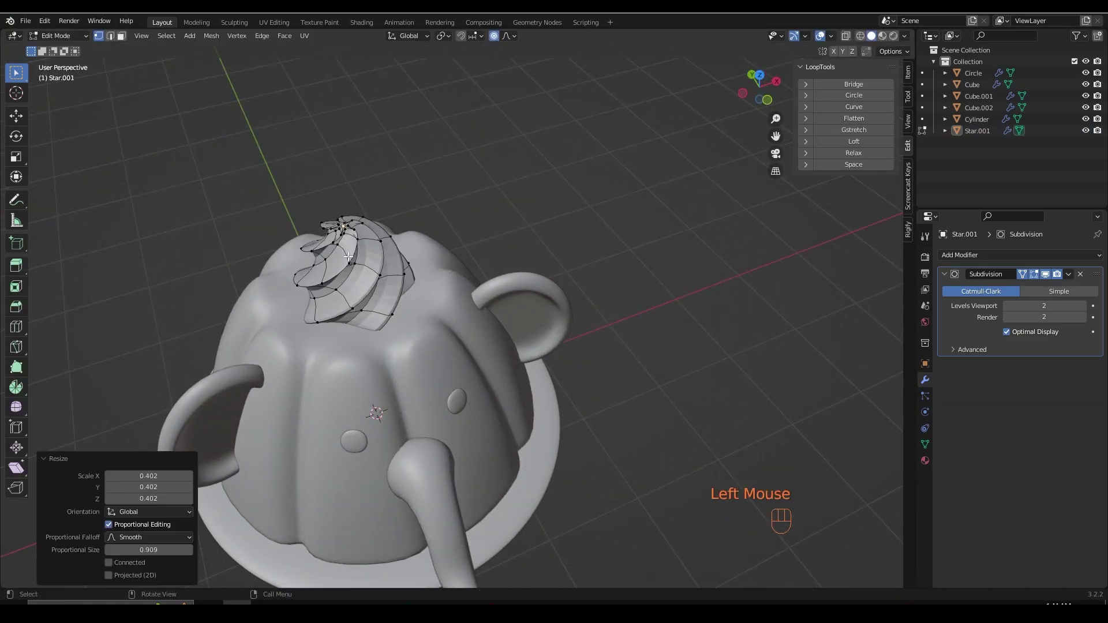
# - Return the swirl to Object Mode and shade it smooth
pyautogui.press('KP_1')
pyautogui.press('Tab')
pyautogui.click(403, 209)
pyautogui.rightClick(403, 209)
pyautogui.click(479, 200)
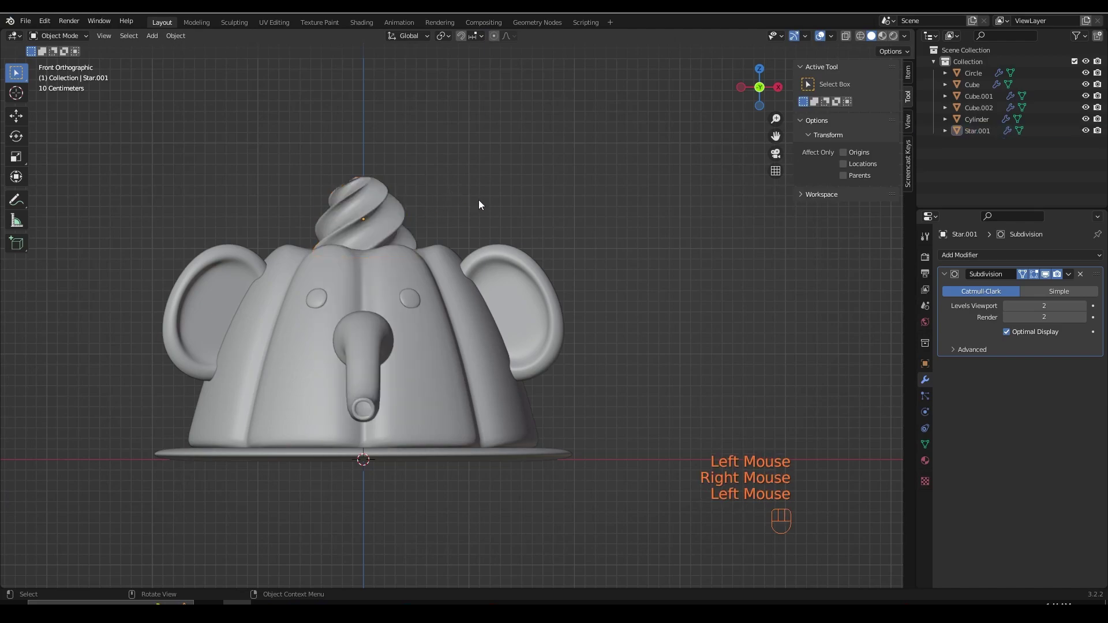
# - Add a ground plane beneath the plate and enlarge it by 4.510 and again by 2.868
pyautogui.scroll(-2, 490, 230)
pyautogui.moveTo(490, 231); pyautogui.dragTo(576, 341, button='middle')
pyautogui.hotkey('shift', 'a')
pyautogui.click(500, 117)
pyautogui.press('s')
pyautogui.click(534, 557)
pyautogui.scroll(-2, 510, 264)
pyautogui.scroll(-1, 576, 341)
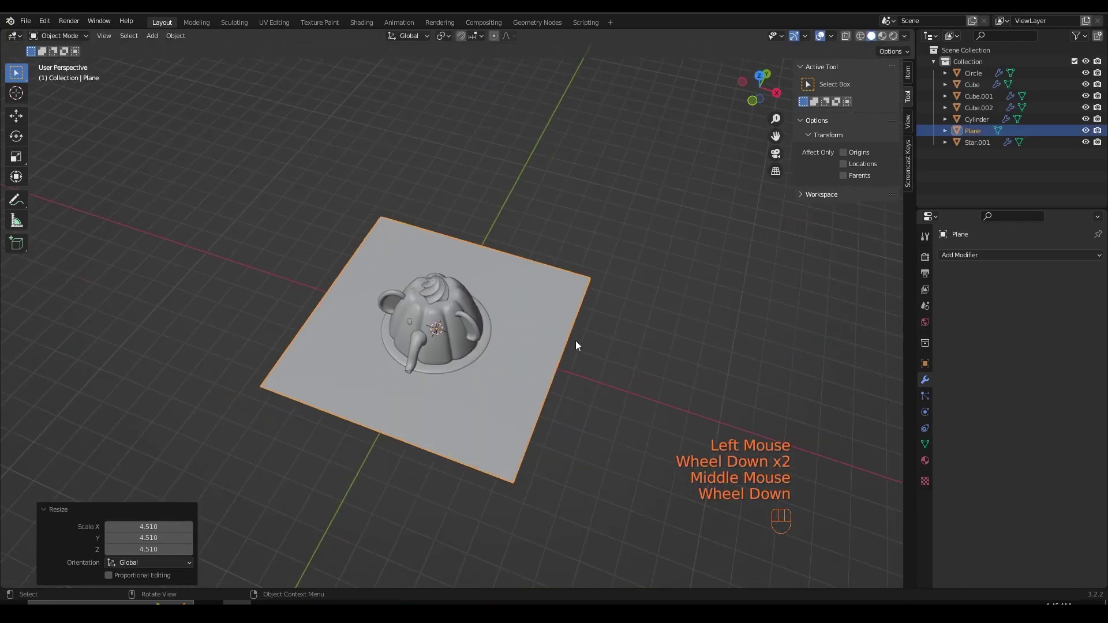
pyautogui.press('s')
pyautogui.click(668, 575)
pyautogui.scroll(-1, 462, 257)
pyautogui.keyDown('shift'); pyautogui.moveTo(462, 256); pyautogui.dragTo(362, 159, button='middle'); pyautogui.keyUp('shift')
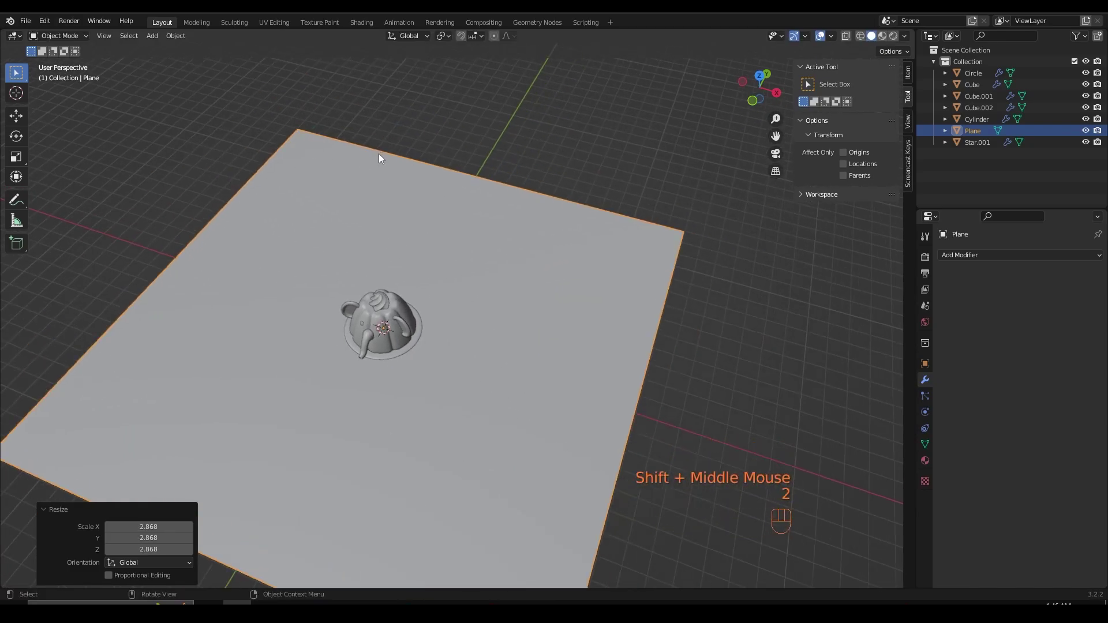
# - Extrude the ground plane's two back edges straight up along Z to form backdrop walls
pyautogui.press('2')
pyautogui.click(385, 153)
pyautogui.press('Tab')
pyautogui.press('2')
pyautogui.click(230, 196)
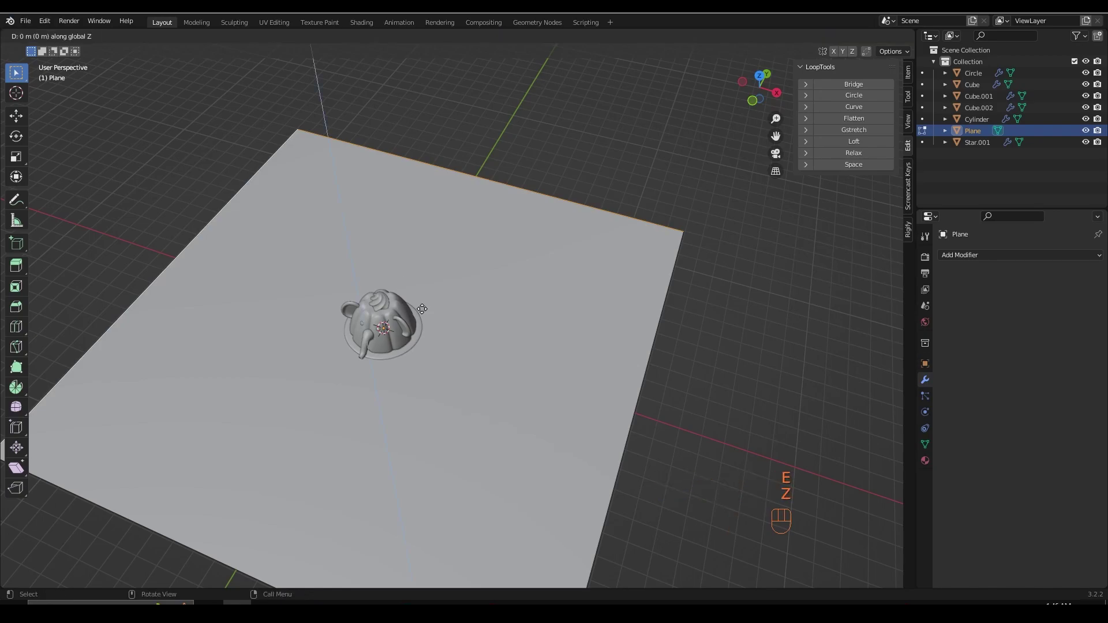
pyautogui.click(395, 571)
pyautogui.scroll(-2, 507, 302)
# - Bevel the edges between floor and walls into a wide curve with 12 segments and shade the backdrop smooth
pyautogui.moveTo(507, 301); pyautogui.dragTo(485, 252, button='middle')
pyautogui.click(339, 271)
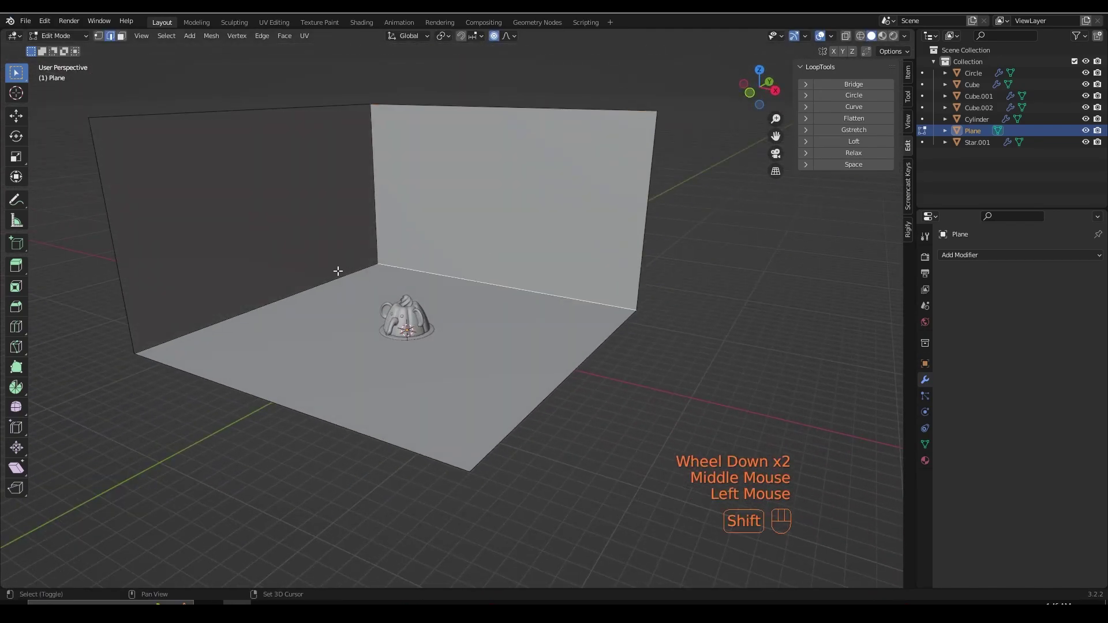
pyautogui.scroll(7, 433, 237)
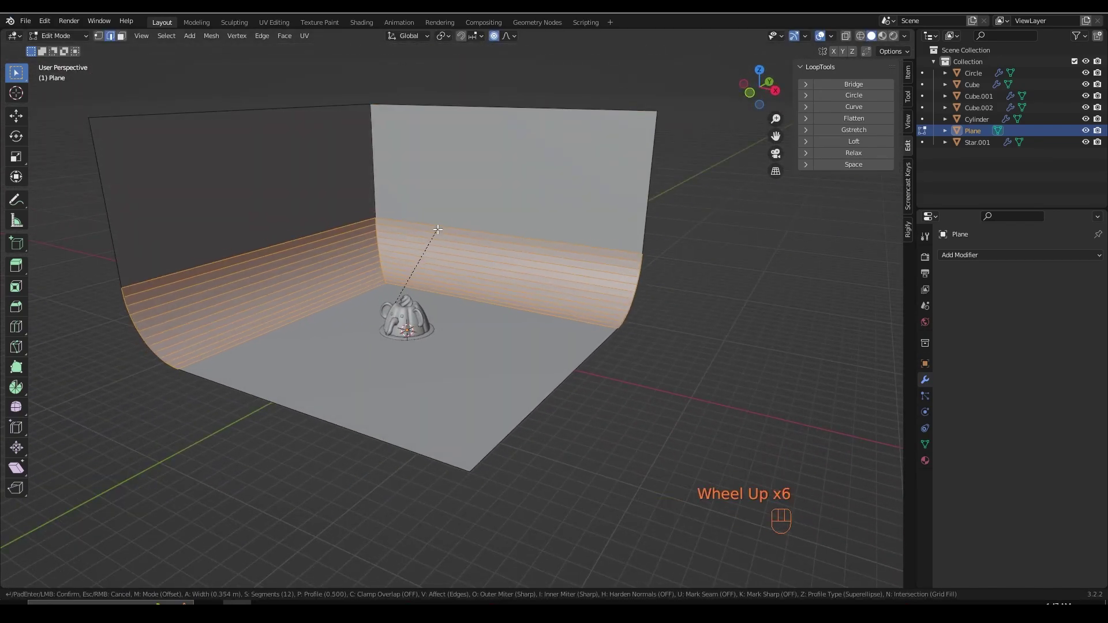
pyautogui.click(468, 179)
pyautogui.press('Tab')
pyautogui.moveTo(486, 240); pyautogui.dragTo(486, 240, button='right')
# - Add an area light to the scene and open its light settings
pyautogui.scroll(2, 438, 306)
pyautogui.scroll(-1, 434, 318)
pyautogui.moveTo(438, 306); pyautogui.dragTo(430, 335, button='middle')
pyautogui.hotkey('shift', 'a')
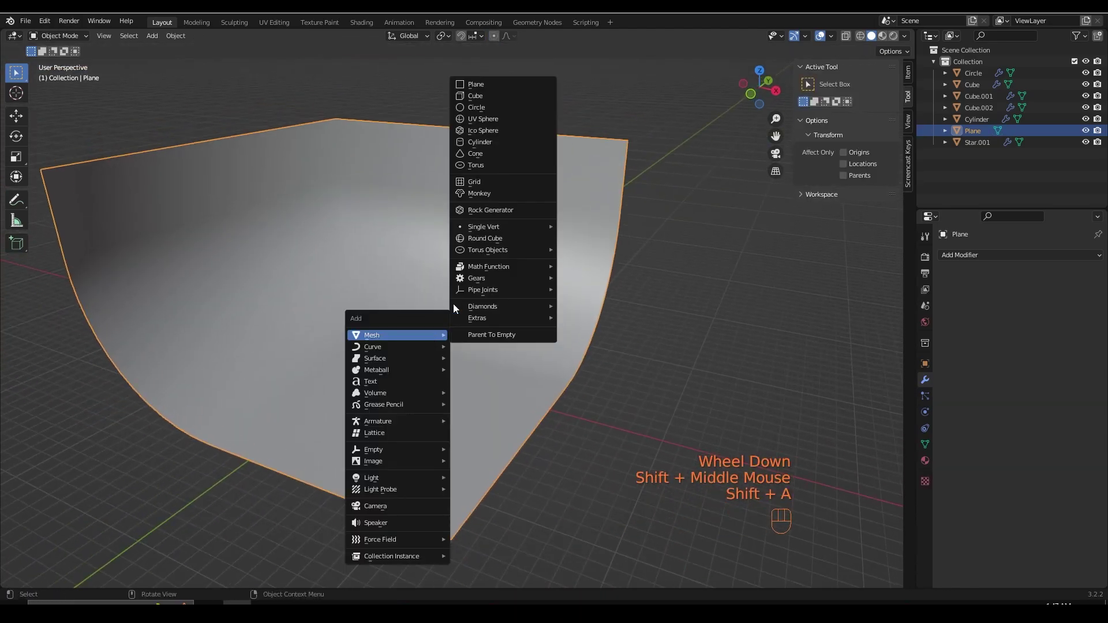
pyautogui.moveTo(404, 478)
pyautogui.click(477, 515)
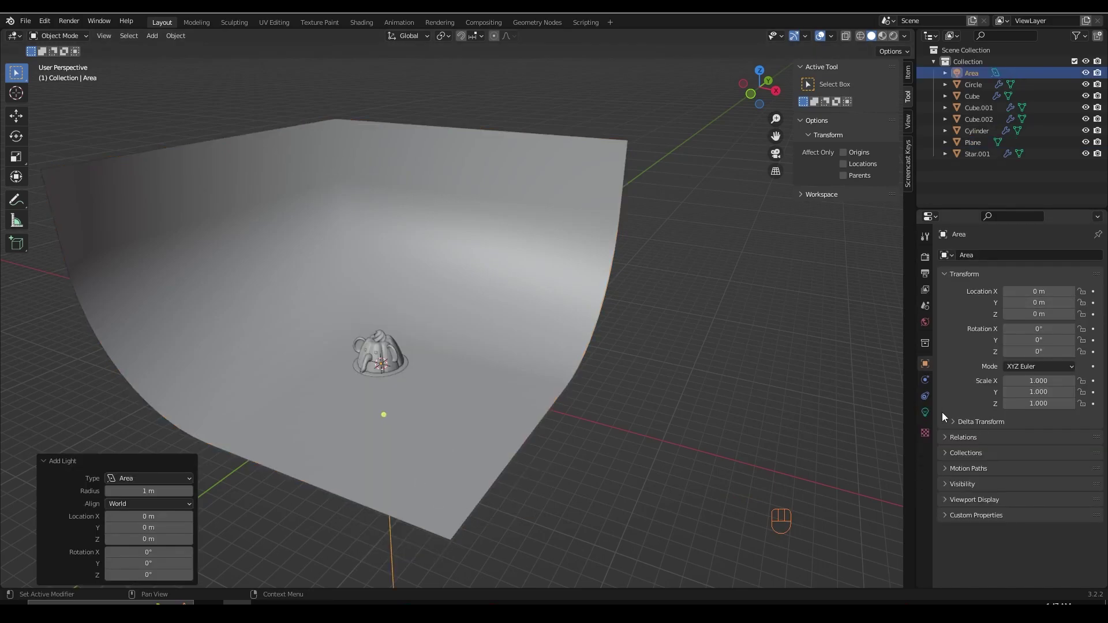
pyautogui.click(925, 413)
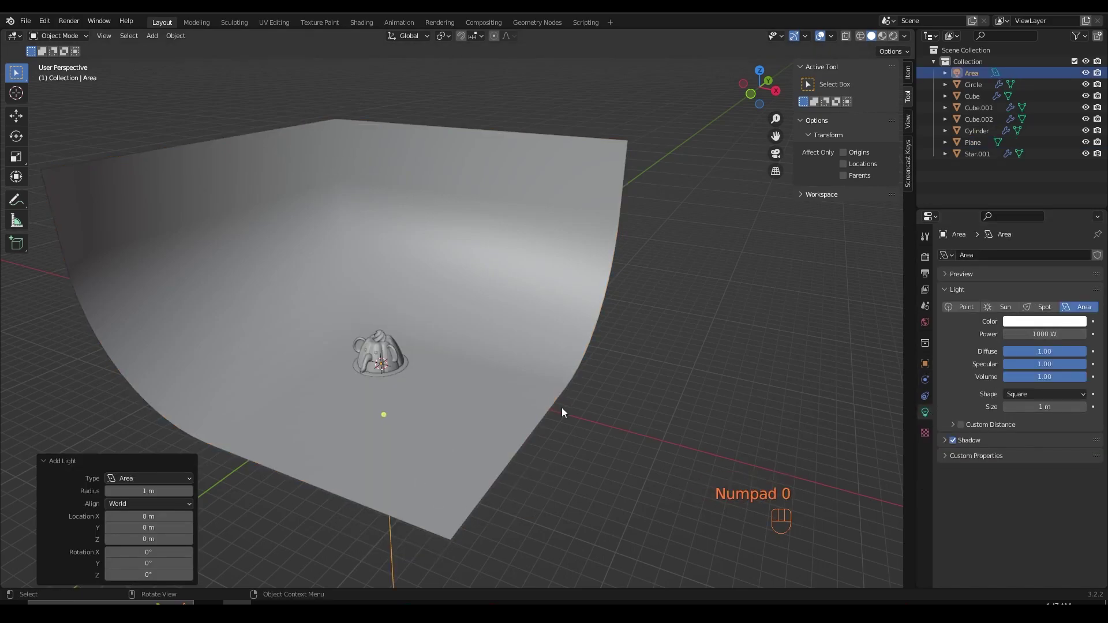
# - Move the area light away from the pudding along Y and tilt it towards the pudding
pyautogui.press('g')
pyautogui.click(373, 348)
pyautogui.press('KP_1')
pyautogui.scroll(-2, 373, 347)
pyautogui.moveTo(373, 347); pyautogui.dragTo(445, 310, button='middle')
pyautogui.press('g')
pyautogui.press('y')
pyautogui.click(441, 296)
pyautogui.press('r')
pyautogui.click(425, 265)
# - Raise the area light about 8.8 m along Z and rotate it to aim at the pudding
pyautogui.press('g')
pyautogui.click(434, 342)
pyautogui.press('g')
pyautogui.press('z')
pyautogui.click(432, 333)
pyautogui.moveTo(433, 333); pyautogui.dragTo(480, 453, button='middle')
pyautogui.press('r')
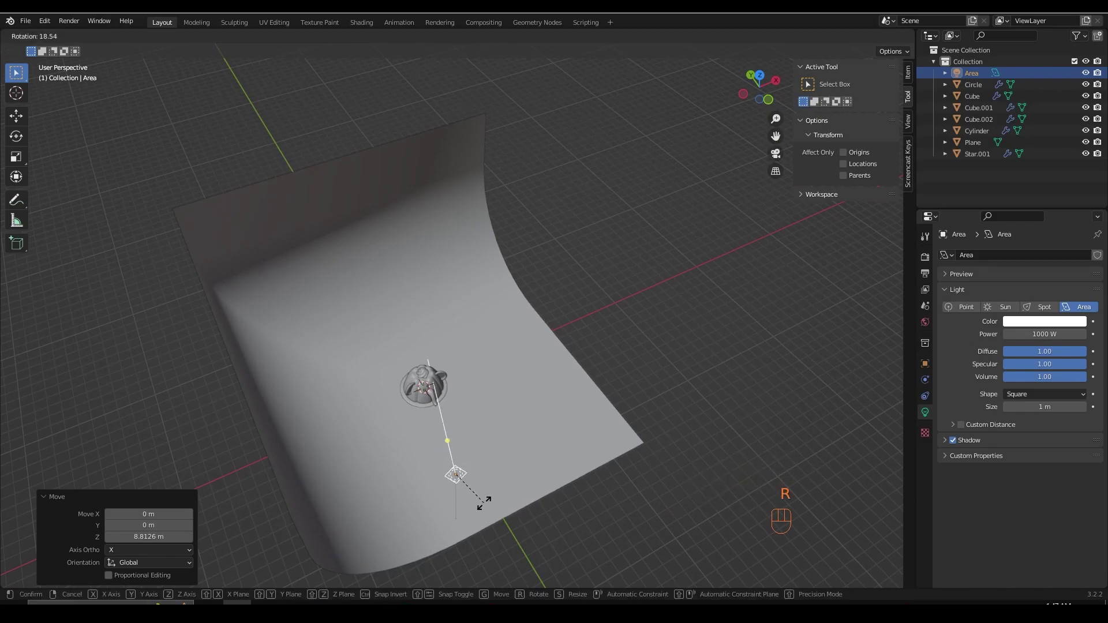
pyautogui.click(484, 506)
# - Shift the area light in side view by about -1.25 m in Y and -1.29 m in Z
pyautogui.press('KP_1')
pyautogui.scroll(2, 483, 506)
pyautogui.press('KP_3')
pyautogui.press('g')
pyautogui.click(404, 368)
# - Duplicate the area light about 8.3 m along Y and slide the copy along X to the pudding's other side
pyautogui.press('KP_1')
pyautogui.moveTo(404, 369); pyautogui.dragTo(322, 417, button='middle')
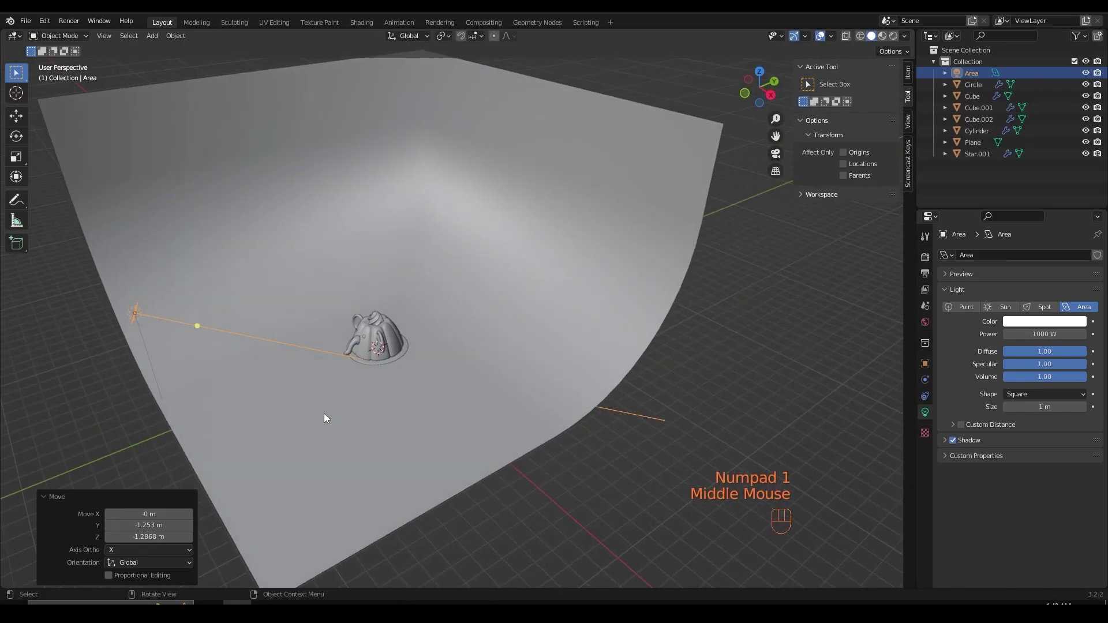
pyautogui.hotkey('shift', 'd')
pyautogui.press('y')
pyautogui.click(469, 280)
pyautogui.press('g')
pyautogui.press('x')
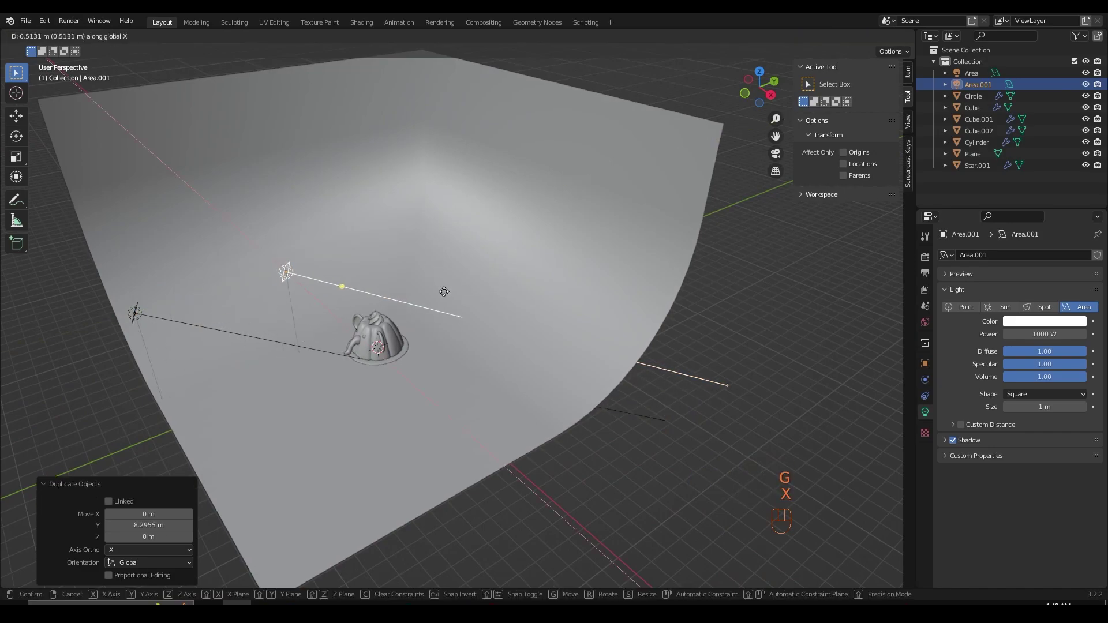
pyautogui.click(557, 507)
# - Rotate the duplicated area light from several viewing angles until it points at the pudding
pyautogui.press('r')
pyautogui.click(273, 72)
pyautogui.moveTo(211, 407); pyautogui.dragTo(275, 394, button='middle')
pyautogui.press('r')
pyautogui.click(441, 162)
pyautogui.moveTo(450, 297); pyautogui.dragTo(474, 236, button='middle')
pyautogui.press('r')
pyautogui.click(580, 451)
pyautogui.press('r')
pyautogui.click(424, 236)
pyautogui.moveTo(591, 173); pyautogui.dragTo(531, 243, button='middle')
pyautogui.press('r')
pyautogui.click(531, 277)
# - Add a camera and raise it about 6.04 m along Z
pyautogui.moveTo(580, 306); pyautogui.dragTo(404, 364, button='middle')
pyautogui.hotkey('shift', 'a')
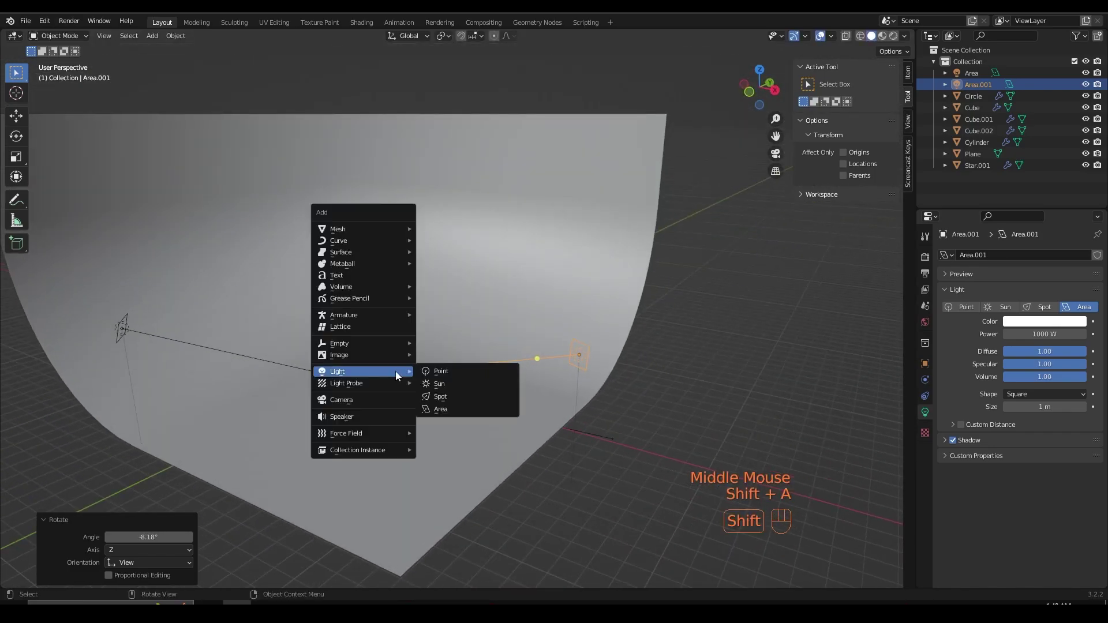
pyautogui.click(359, 406)
pyautogui.scroll(-4, 447, 398)
pyautogui.moveTo(447, 398); pyautogui.dragTo(383, 242, button='middle')
pyautogui.scroll(5, 382, 240)
pyautogui.press('g')
pyautogui.press('z')
pyautogui.click(477, 277)
# - Move the camera back along Y, then shift it about 11.05 m in X, 6.09 m in Y and -2.36 m in Z
pyautogui.moveTo(477, 277); pyautogui.dragTo(528, 260, button='middle')
pyautogui.press('g')
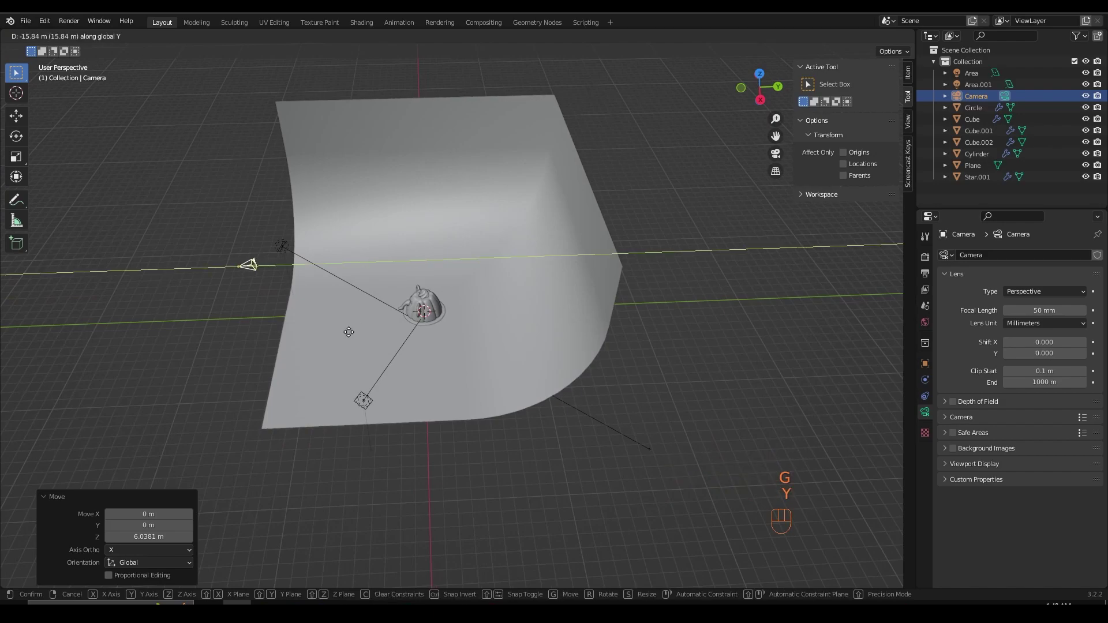
pyautogui.click(316, 334)
pyautogui.moveTo(316, 334); pyautogui.dragTo(426, 358, button='middle')
pyautogui.press('g')
pyautogui.click(467, 404)
# - Look through the camera, lock it to the view and frame the whole elephant pudding and plate
pyautogui.moveTo(467, 404); pyautogui.dragTo(488, 330, button='middle')
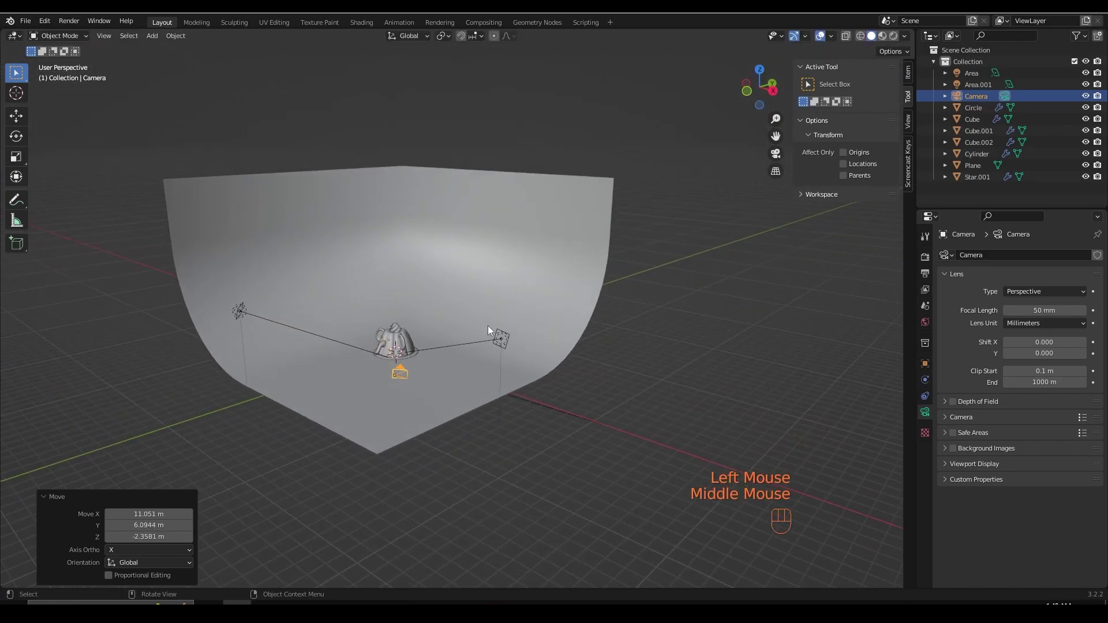
pyautogui.click(906, 124)
pyautogui.press('KP_0')
pyautogui.moveTo(323, 350); pyautogui.dragTo(347, 339, button='middle')
pyautogui.keyDown('shift'); pyautogui.click(345, 274); pyautogui.keyUp('shift')
pyautogui.click(720, 153)
pyautogui.click(676, 186)
pyautogui.keyDown('shift'); pyautogui.click(545, 314); pyautogui.keyUp('shift')
pyautogui.keyDown('shift'); pyautogui.moveTo(528, 305); pyautogui.dragTo(673, 381, button='middle'); pyautogui.keyUp('shift')
pyautogui.scroll(-2, 528, 339)
pyautogui.keyDown('shift'); pyautogui.moveTo(527, 339); pyautogui.dragTo(521, 317, button='middle'); pyautogui.keyUp('shift')
pyautogui.scroll(2, 559, 320)
pyautogui.keyDown('shift'); pyautogui.moveTo(531, 310); pyautogui.dragTo(559, 328, button='middle'); pyautogui.keyUp('shift')
pyautogui.scroll(1, 553, 351)
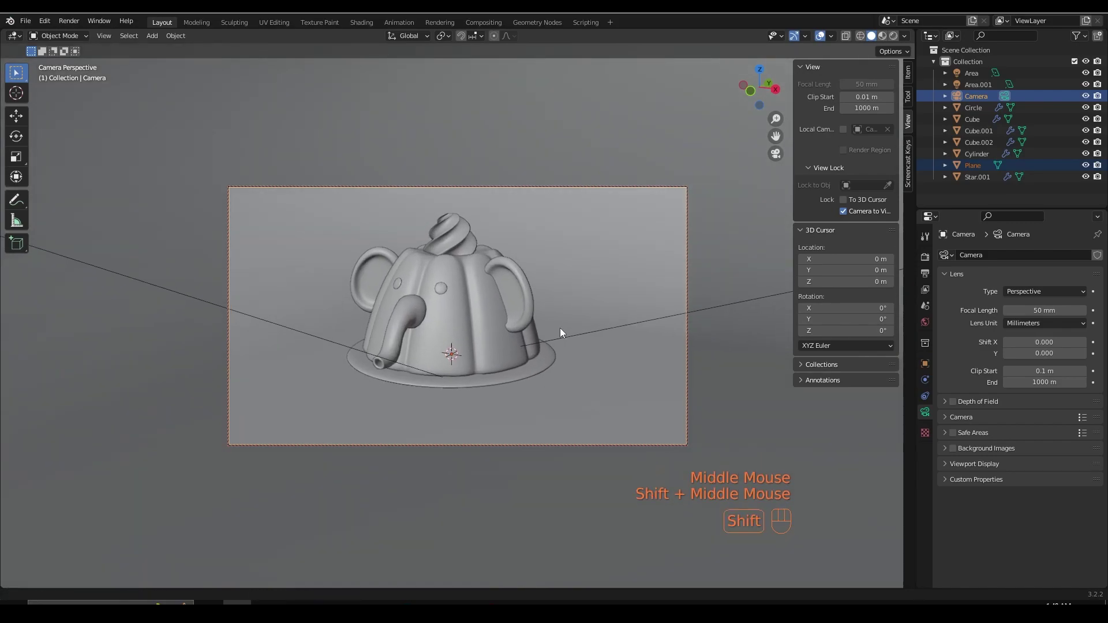
# - Switch to material preview and give the pudding body a new material with a saturated red base color
pyautogui.click(883, 35)
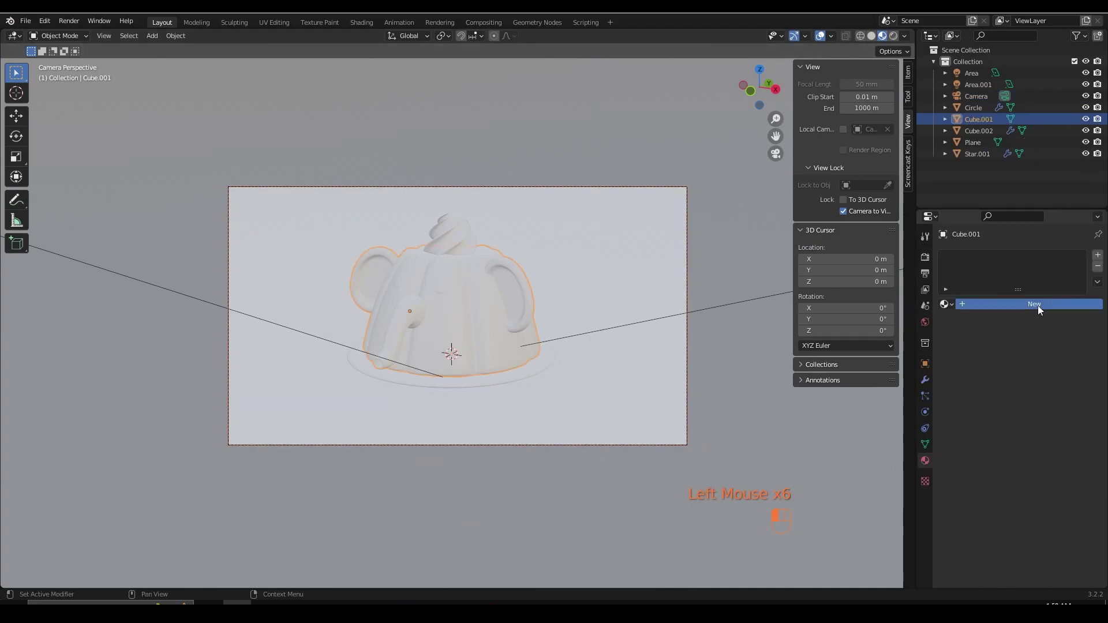
pyautogui.click(1038, 306)
pyautogui.click(1050, 426)
pyautogui.moveTo(1028, 309); pyautogui.dragTo(1024, 346)
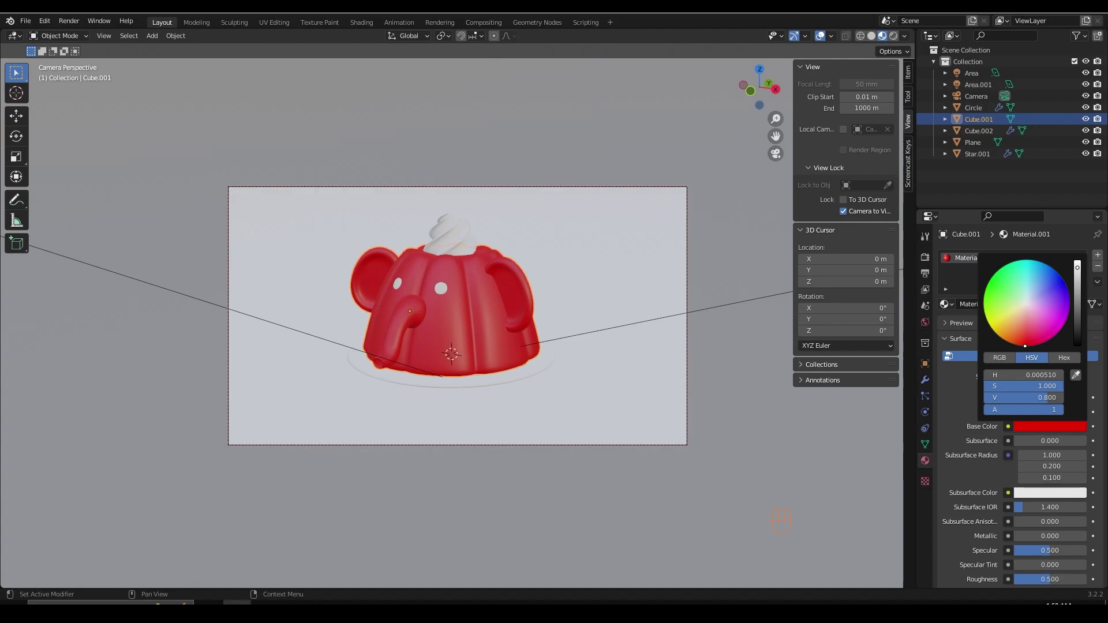
# - Try a roughness of 1 on the red pudding material
pyautogui.scroll(-6, 1017, 458)
pyautogui.click(1043, 418)
pyautogui.press('BackSpace')
pyautogui.write('1')
pyautogui.press('Return')
pyautogui.click(1044, 416)
pyautogui.press('BackSpace')
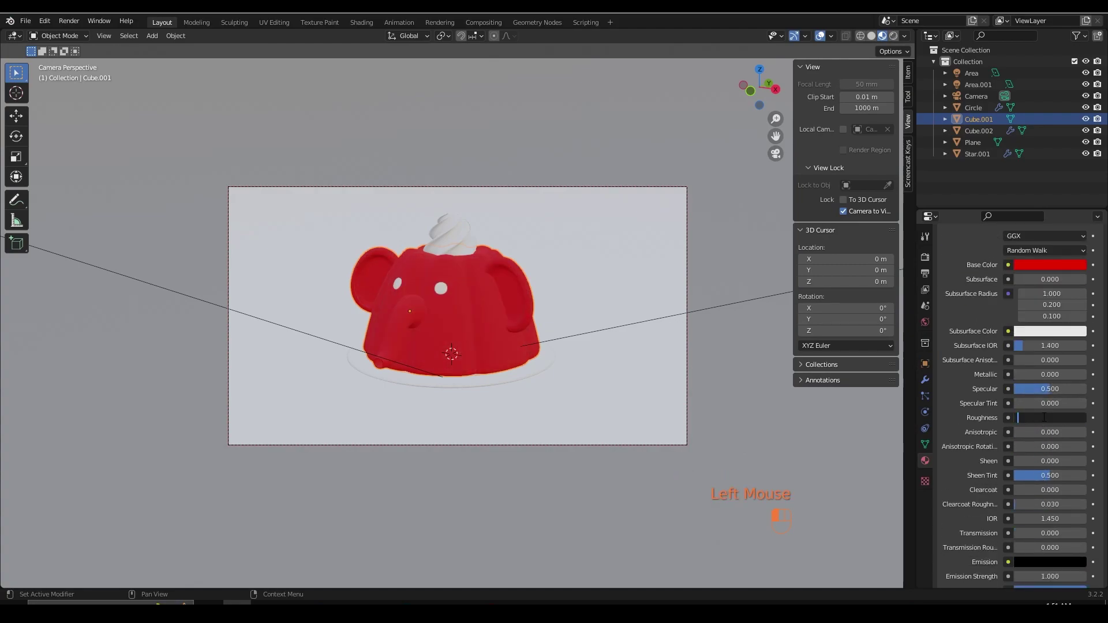
pyautogui.write('.')
pyautogui.press('Return')
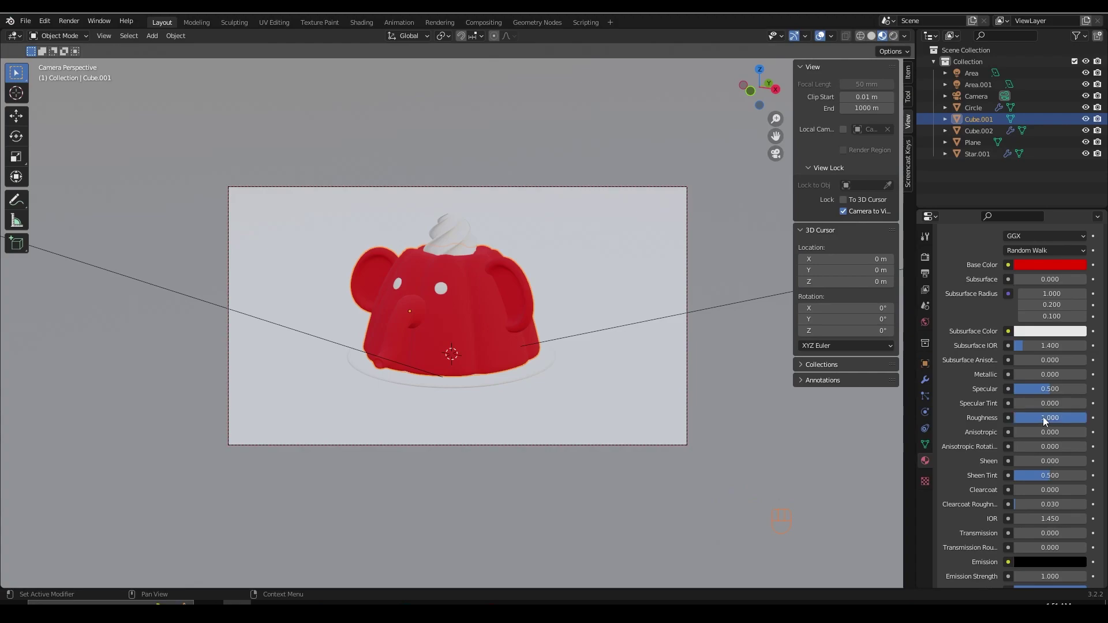
# - Set the red pudding material's roughness to 0 and its transmission to 1
pyautogui.scroll(-1, 1046, 504)
pyautogui.click(1022, 380)
pyautogui.click(1078, 395)
pyautogui.moveTo(1078, 395); pyautogui.dragTo(1014, 394)
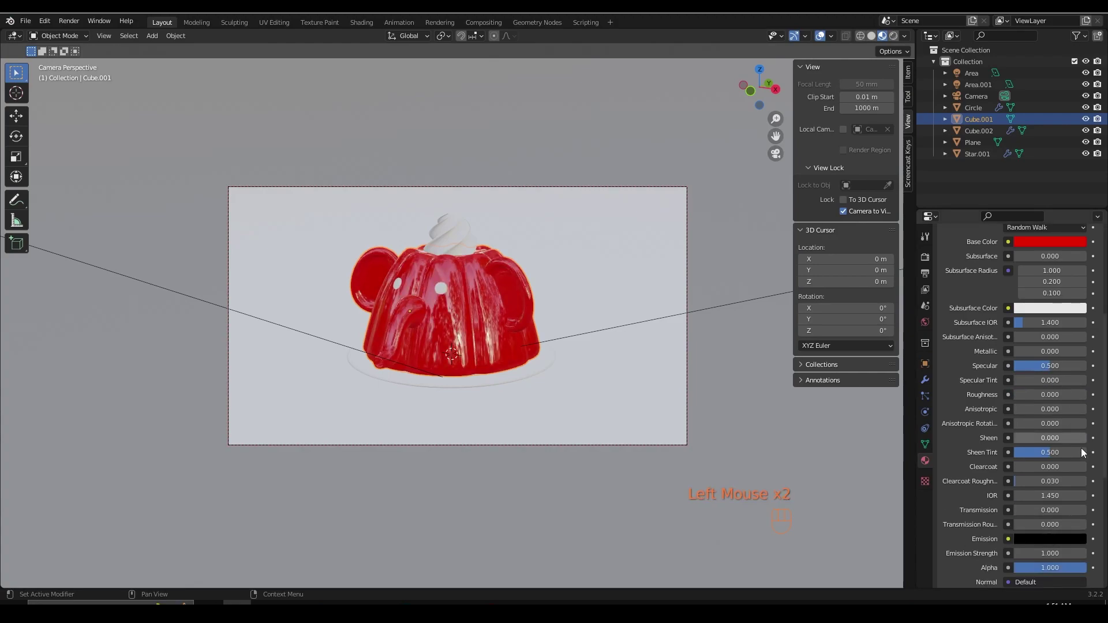
pyautogui.scroll(-1, 1021, 482)
pyautogui.moveTo(1021, 485); pyautogui.dragTo(1087, 486)
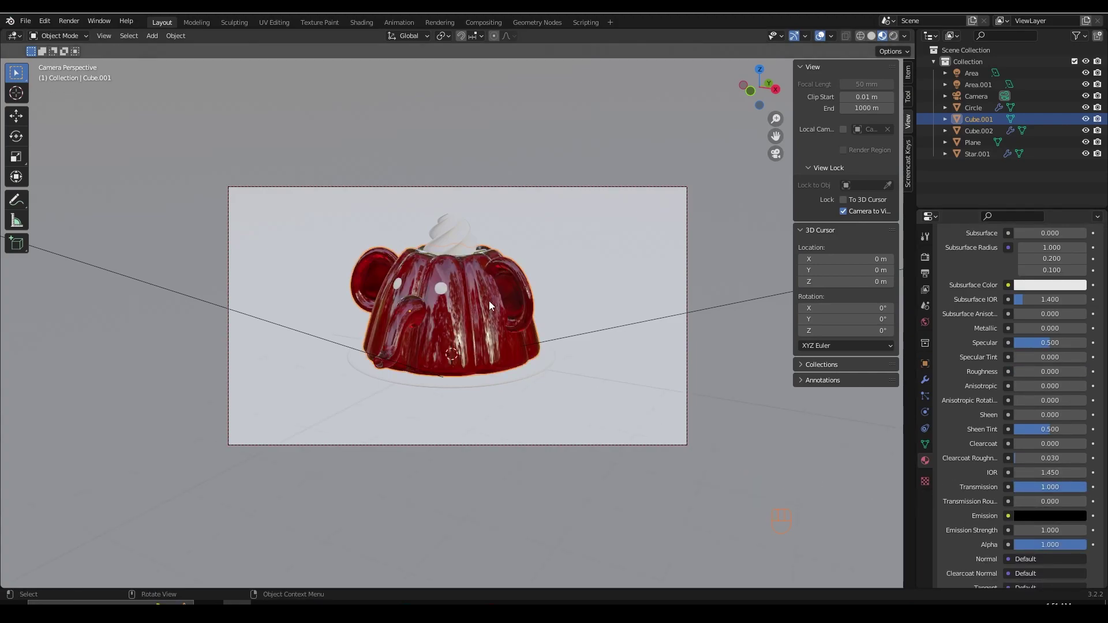
# - Give the cream swirl a new white material and lower its roughness
pyautogui.click(453, 237)
pyautogui.click(1025, 306)
pyautogui.scroll(-2, 1021, 456)
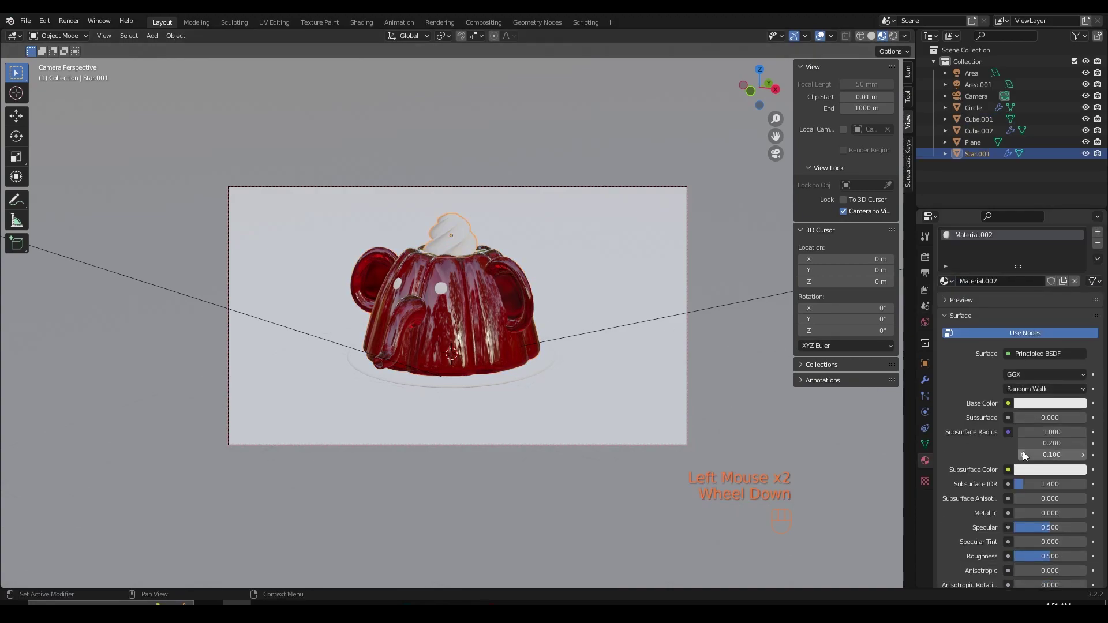
pyautogui.scroll(-4, 1022, 456)
pyautogui.moveTo(1050, 418); pyautogui.dragTo(1030, 418)
pyautogui.scroll(-2, 558, 271)
pyautogui.scroll(2, 558, 271)
# - Give the elephant's eyes a new material with a black base color
pyautogui.doubleClick(439, 295)
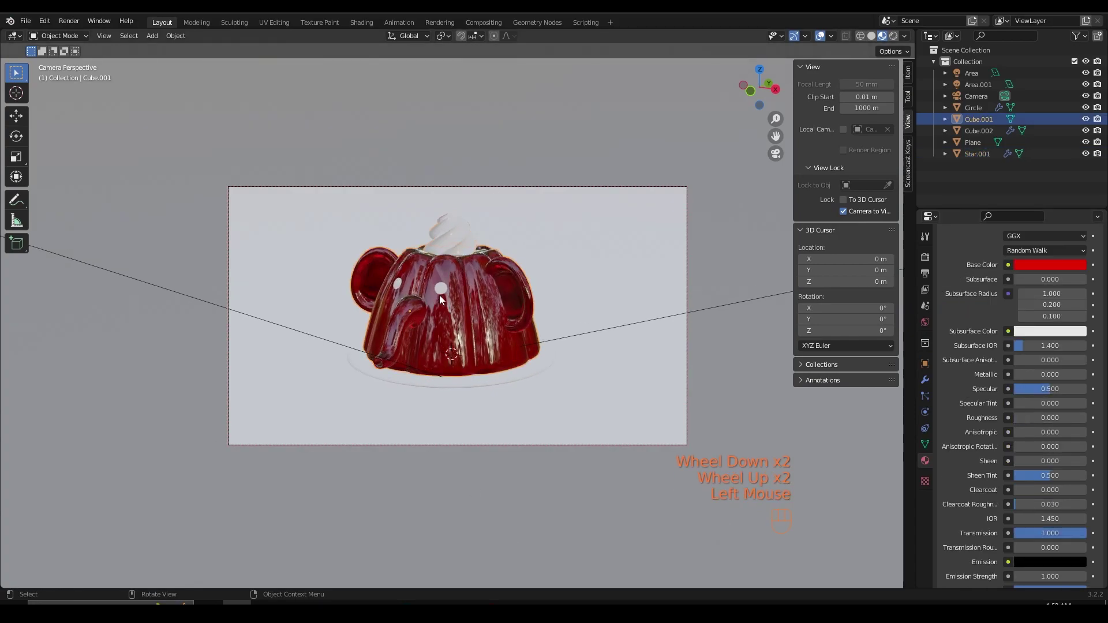
pyautogui.click(1010, 305)
pyautogui.click(1038, 427)
pyautogui.moveTo(1079, 280); pyautogui.dragTo(1078, 350)
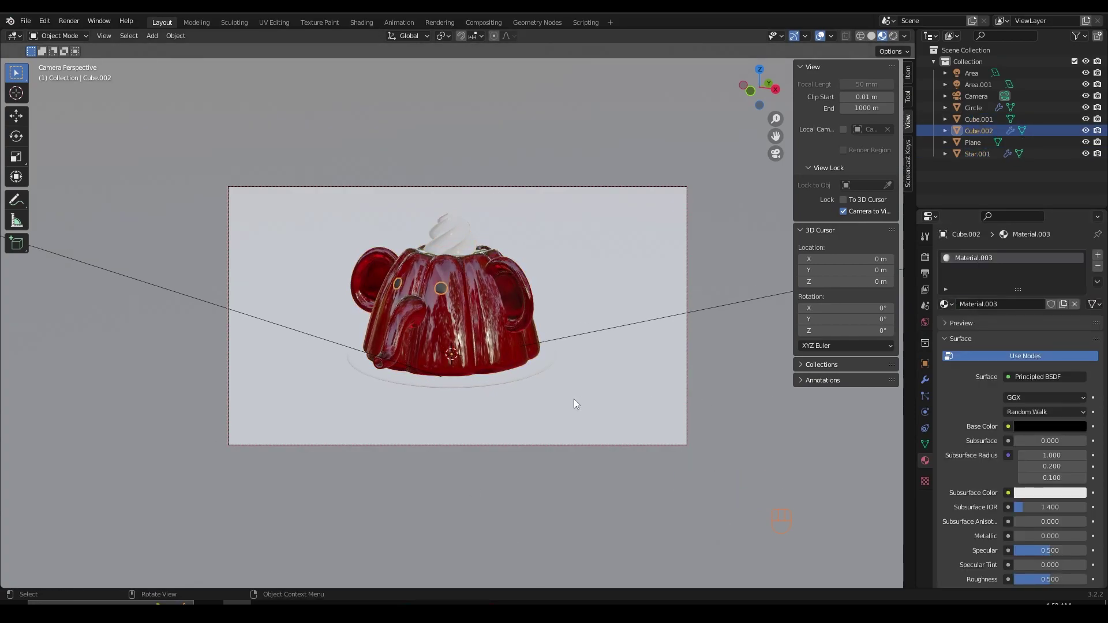